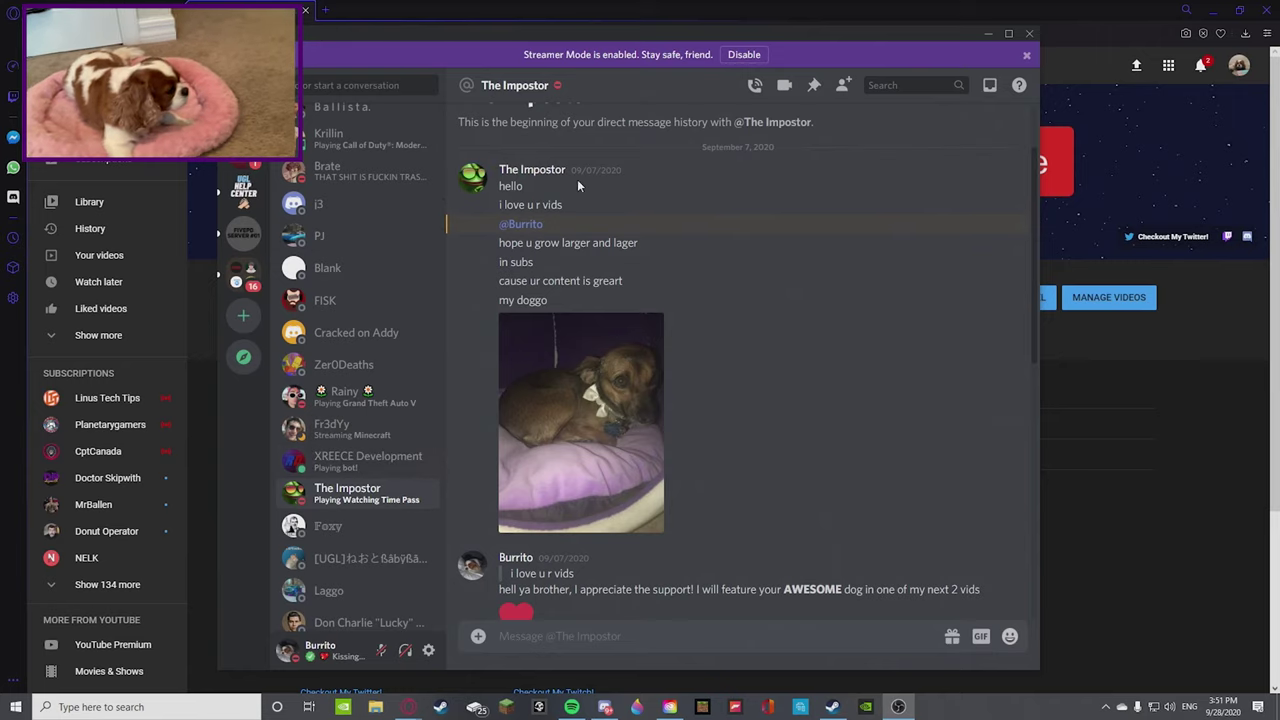
Enlarge the dog photo in the direct message conversation and close the preview
{"action": "left_click", "coordinate": [627, 372]}
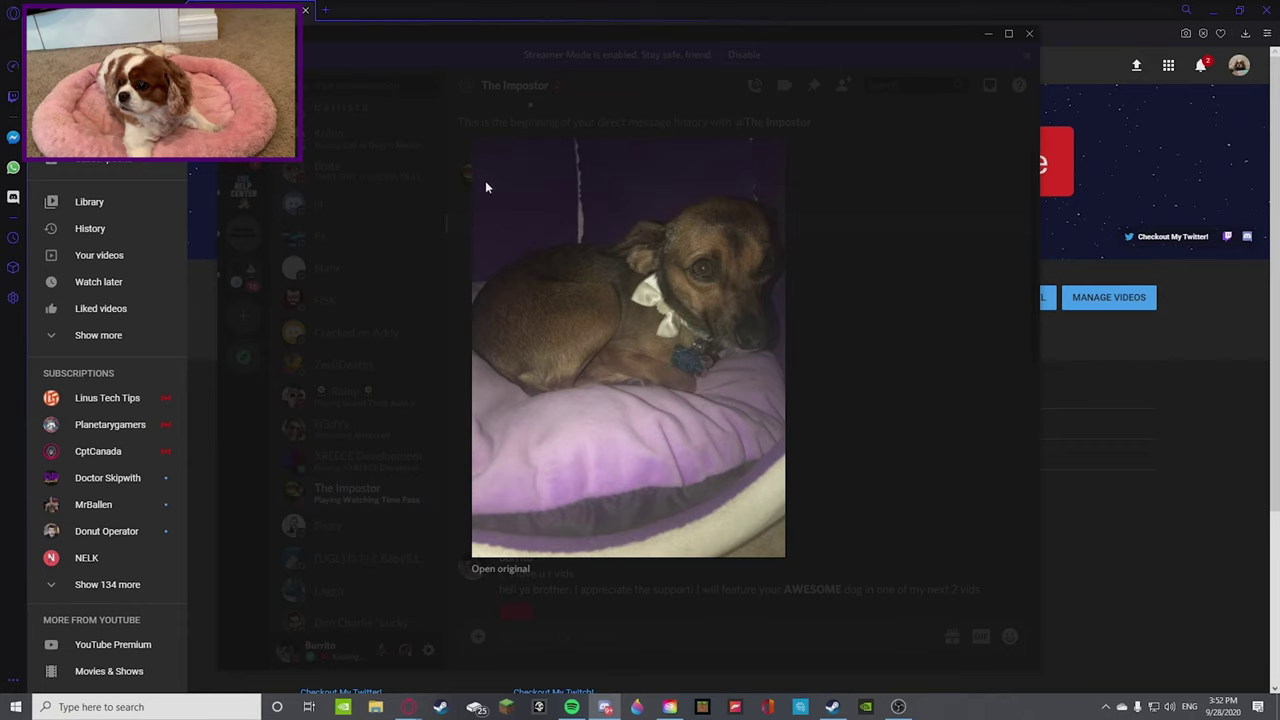
{"action": "left_click", "coordinate": [931, 409]}
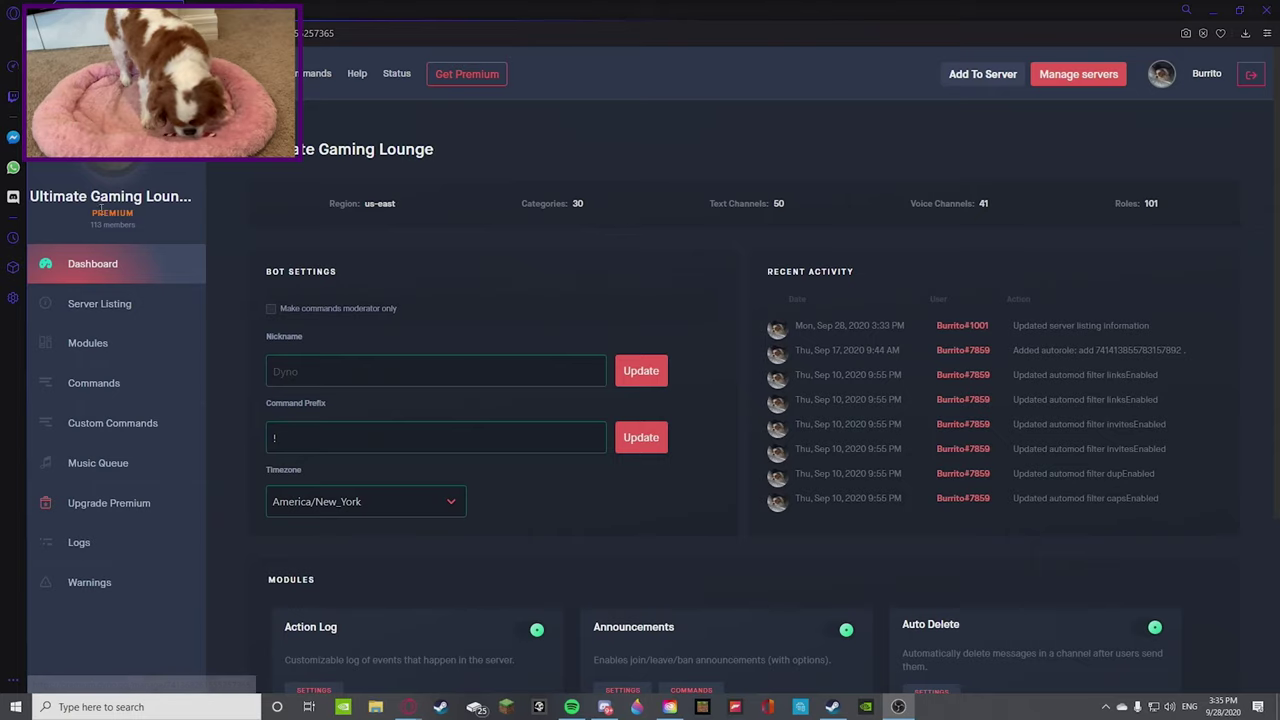
Highlight the PREMIUM label under the Ultimate Gaming Lounge server name on the Dyno dashboard
{"action": "left_click_drag", "start_coordinate": [93, 213], "coordinate": [134, 214]}
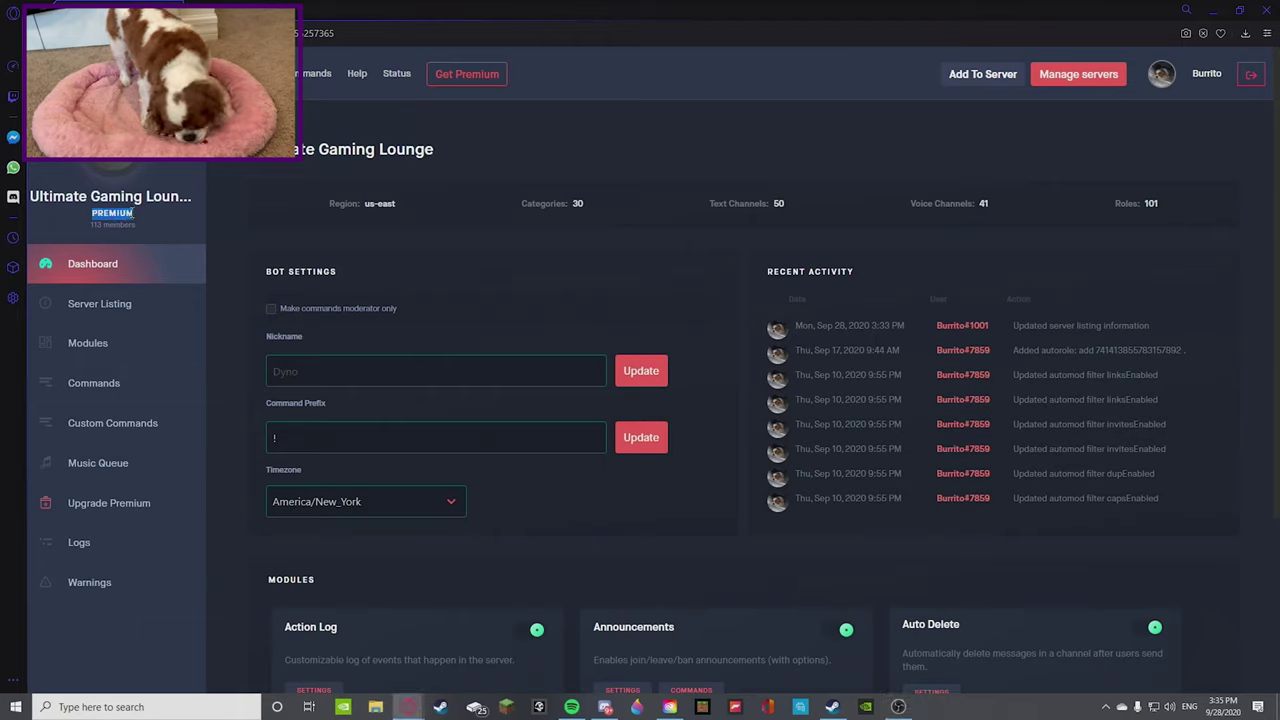
{"action": "left_click", "coordinate": [172, 222]}
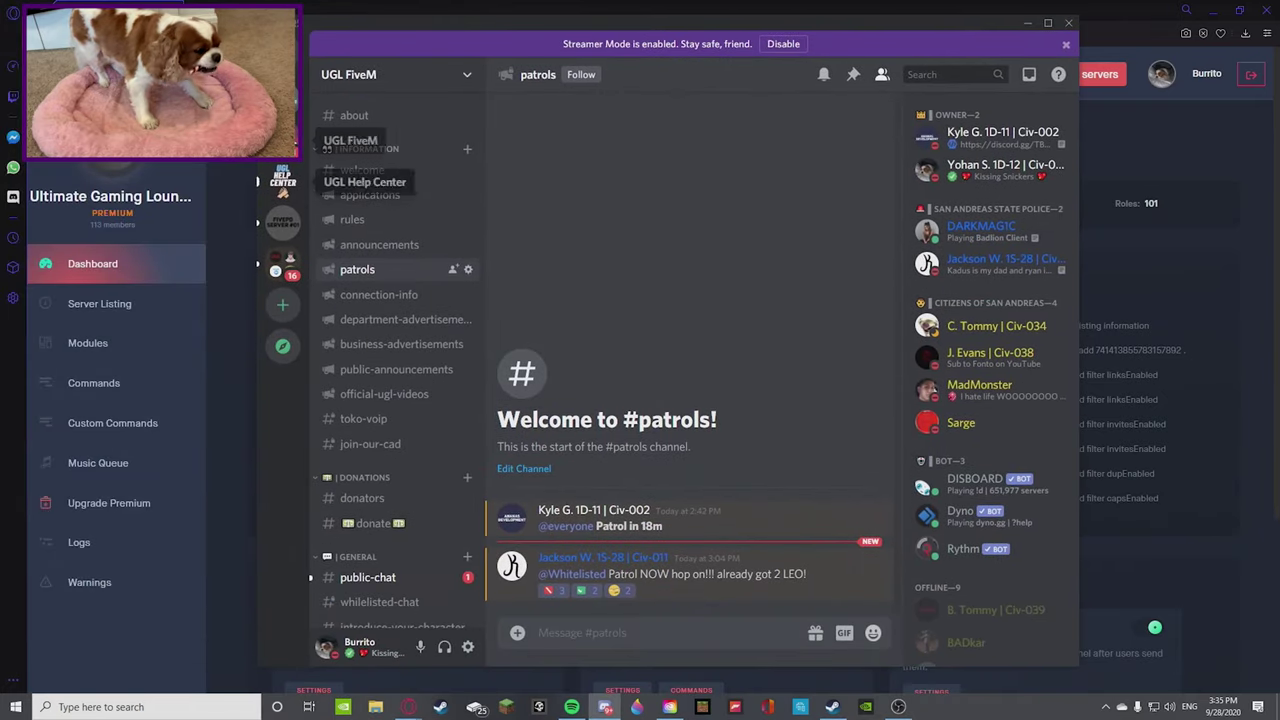
In Discord, open the Ultimate Gaming Lounge server and view the Dyno bot's profile card from the member list
{"action": "left_click", "coordinate": [283, 100]}
{"action": "scroll", "coordinate": [957, 483], "scroll_direction": "down", "scroll_amount": 10}
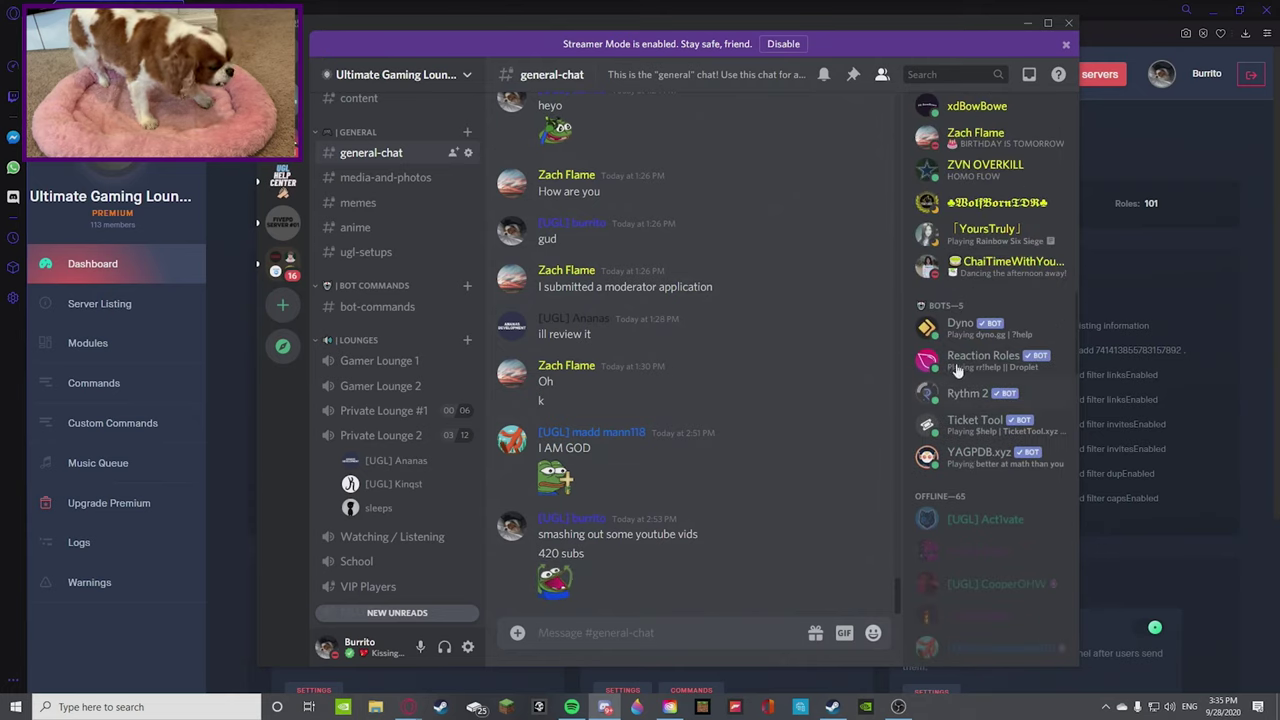
{"action": "left_click", "coordinate": [956, 330]}
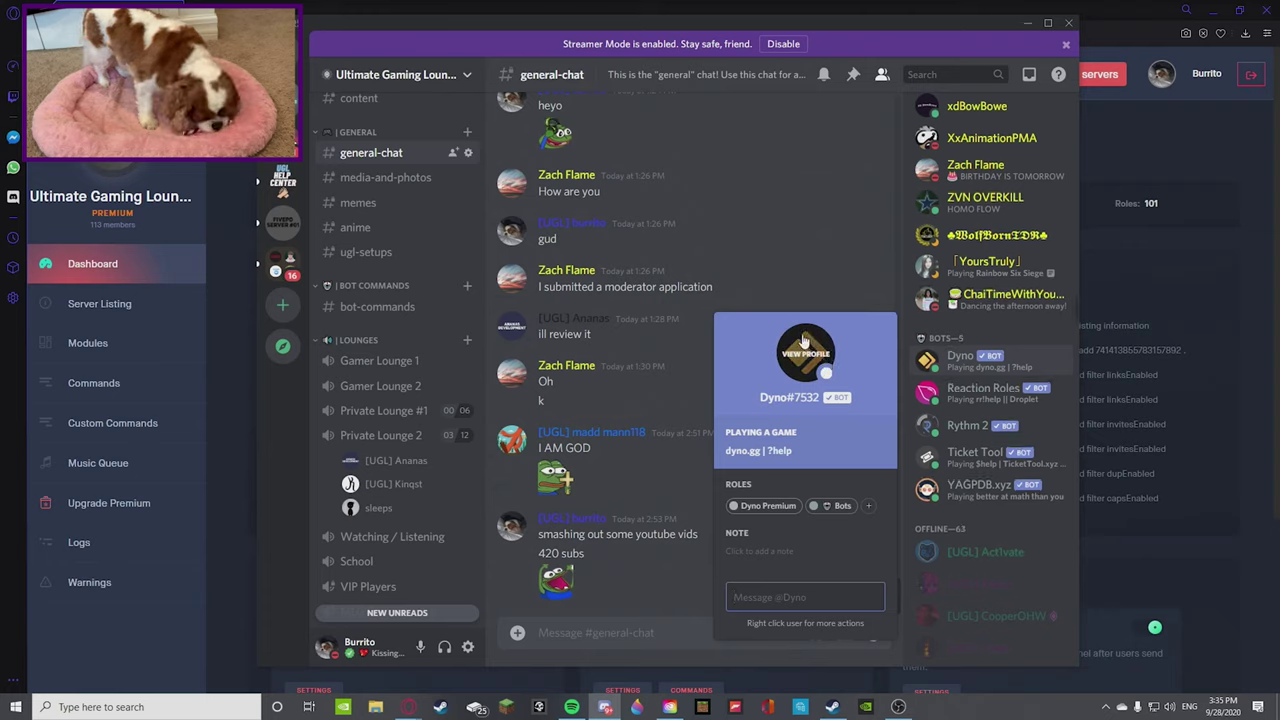
{"action": "left_click", "coordinate": [820, 270]}
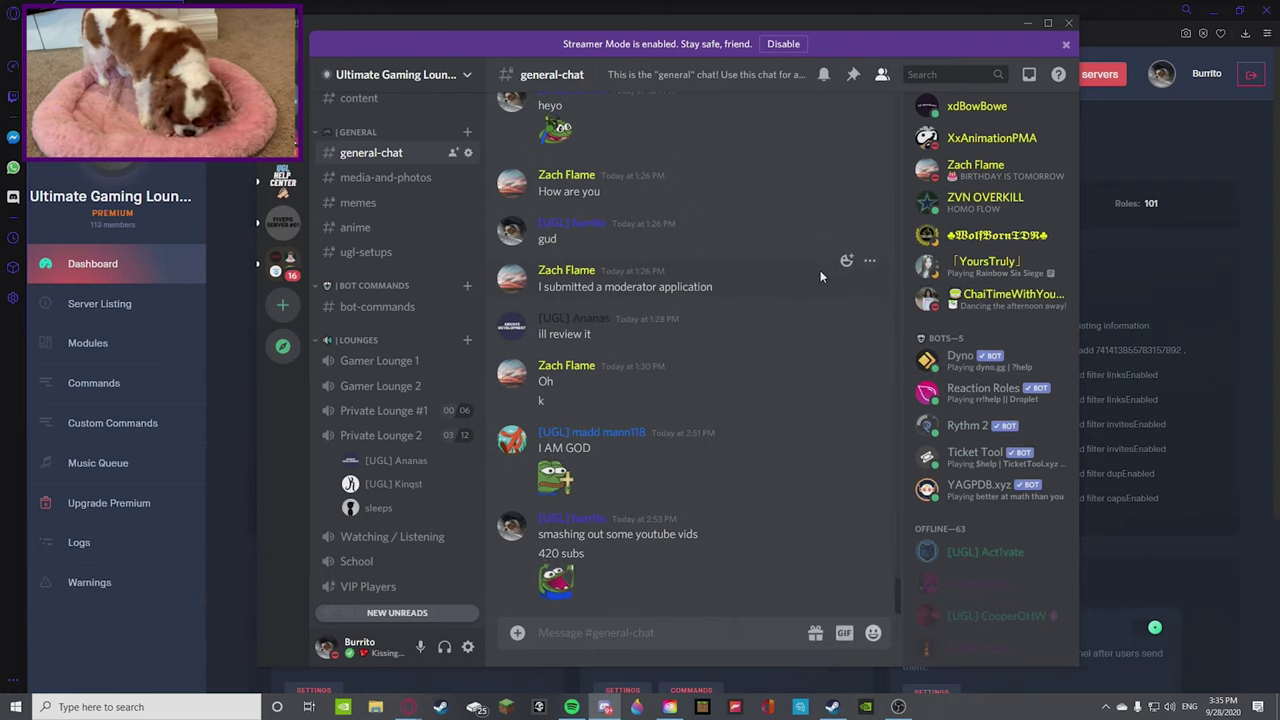
Look through the server's online members, move the Discord window aside and switch back to the Dyno dashboard
{"action": "scroll", "coordinate": [976, 337], "scroll_direction": "up", "scroll_amount": 1}
{"action": "scroll", "coordinate": [976, 337], "scroll_direction": "up", "scroll_amount": 4}
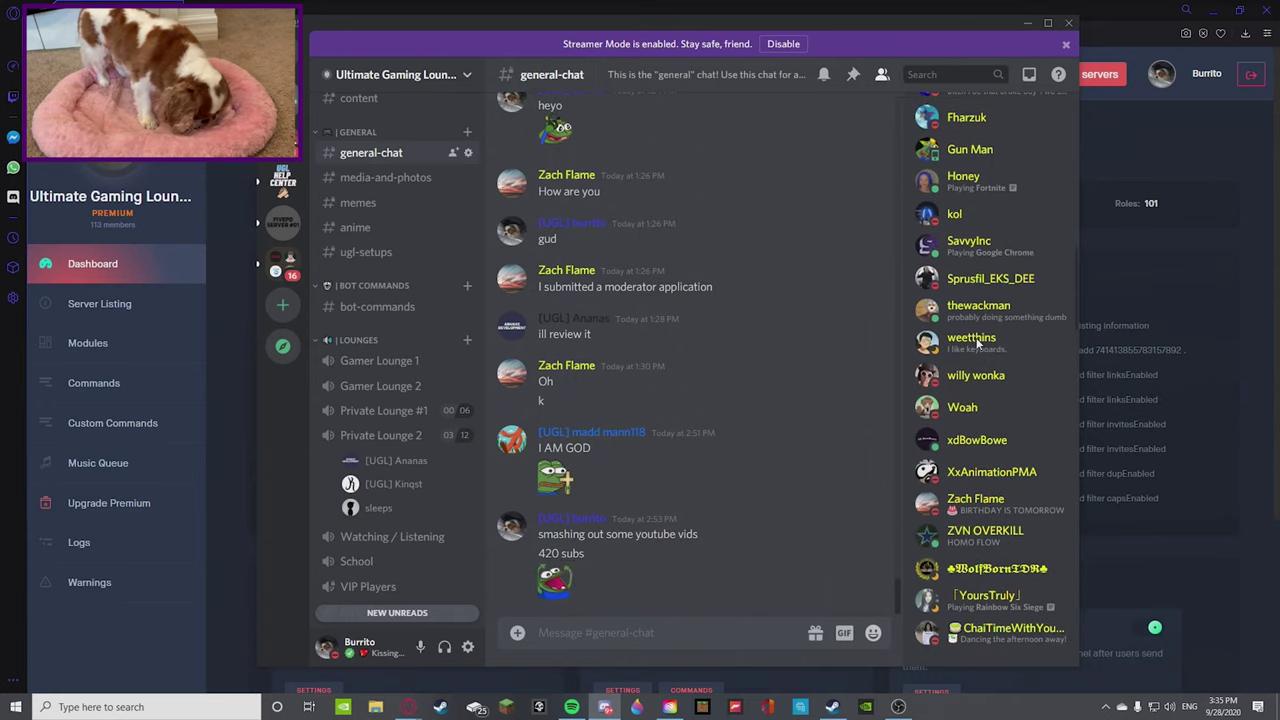
{"action": "scroll", "coordinate": [976, 337], "scroll_direction": "up", "scroll_amount": 4}
{"action": "left_click_drag", "start_coordinate": [800, 22], "coordinate": [73, 65]}
{"action": "key", "text": "alt+Tab"}
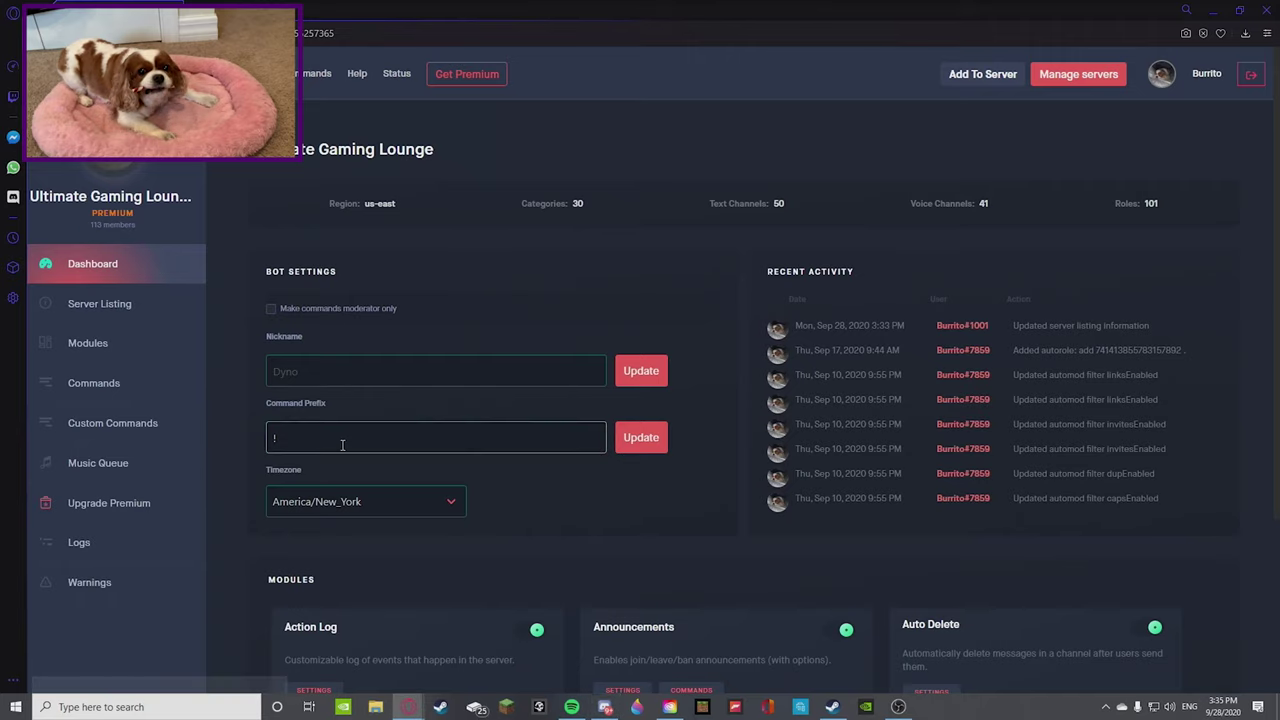
Examine the bot's Nickname and Command Prefix fields, comparing the nickname with Discord's Change Nickname option for a member
{"action": "left_click", "coordinate": [314, 370]}
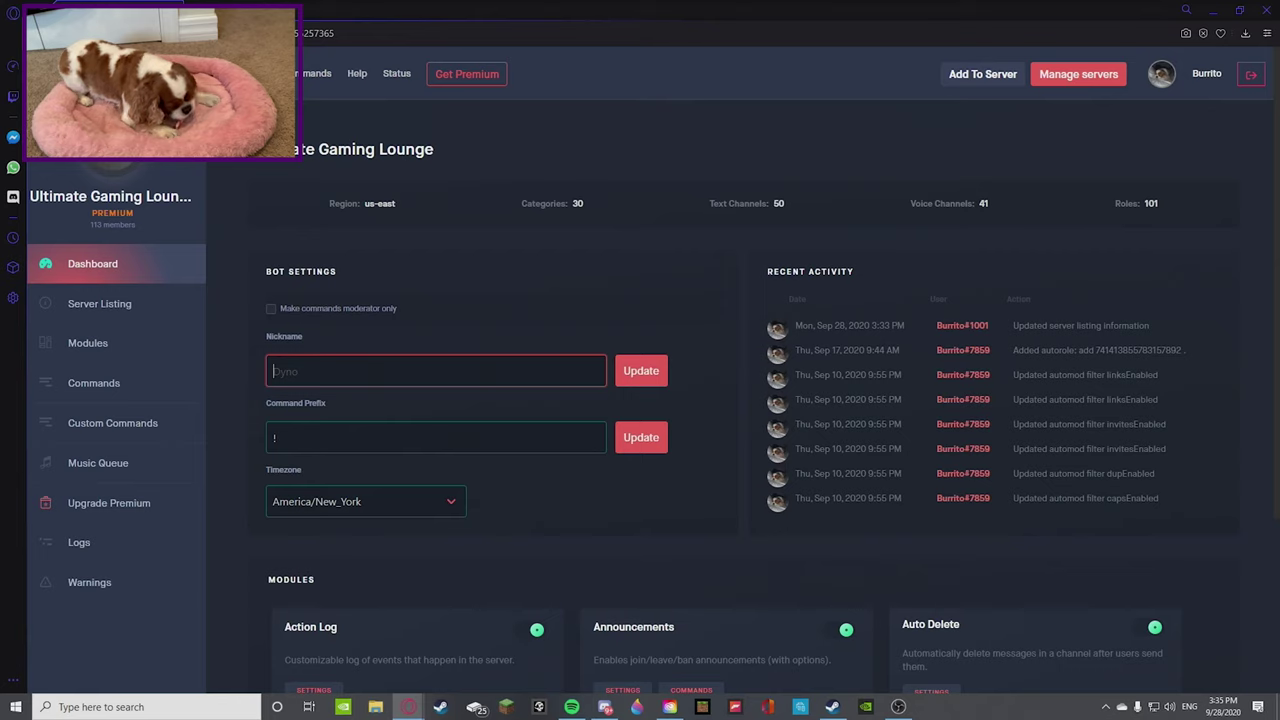
{"action": "left_click", "coordinate": [605, 707]}
{"action": "left_click_drag", "start_coordinate": [1045, 8], "coordinate": [825, 50]}
{"action": "right_click", "coordinate": [890, 403]}
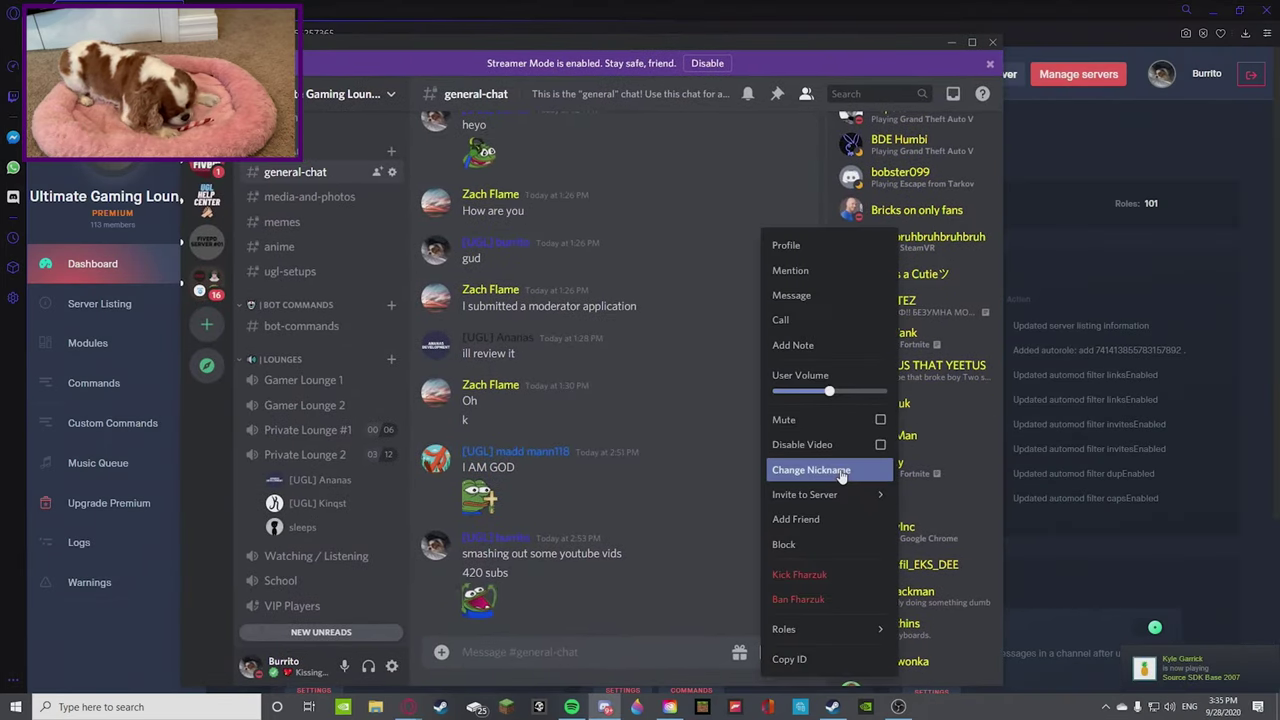
{"action": "left_click", "coordinate": [951, 41]}
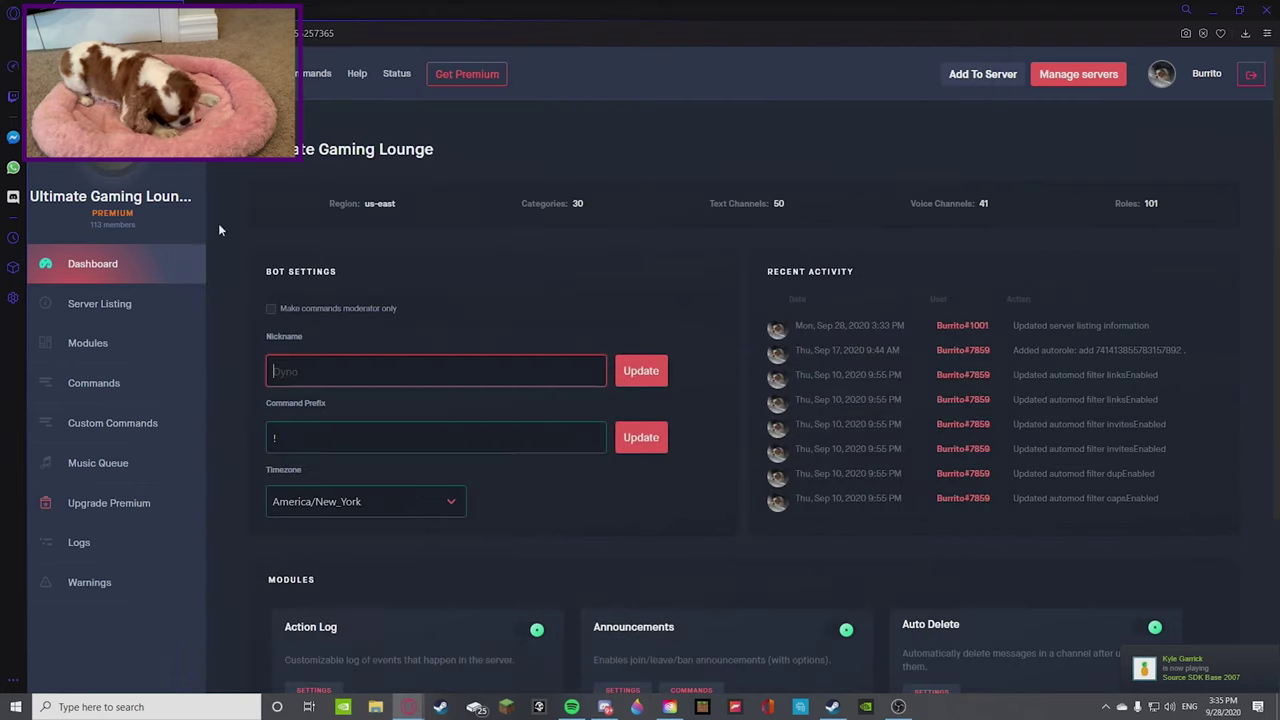
{"action": "left_click", "coordinate": [333, 432]}
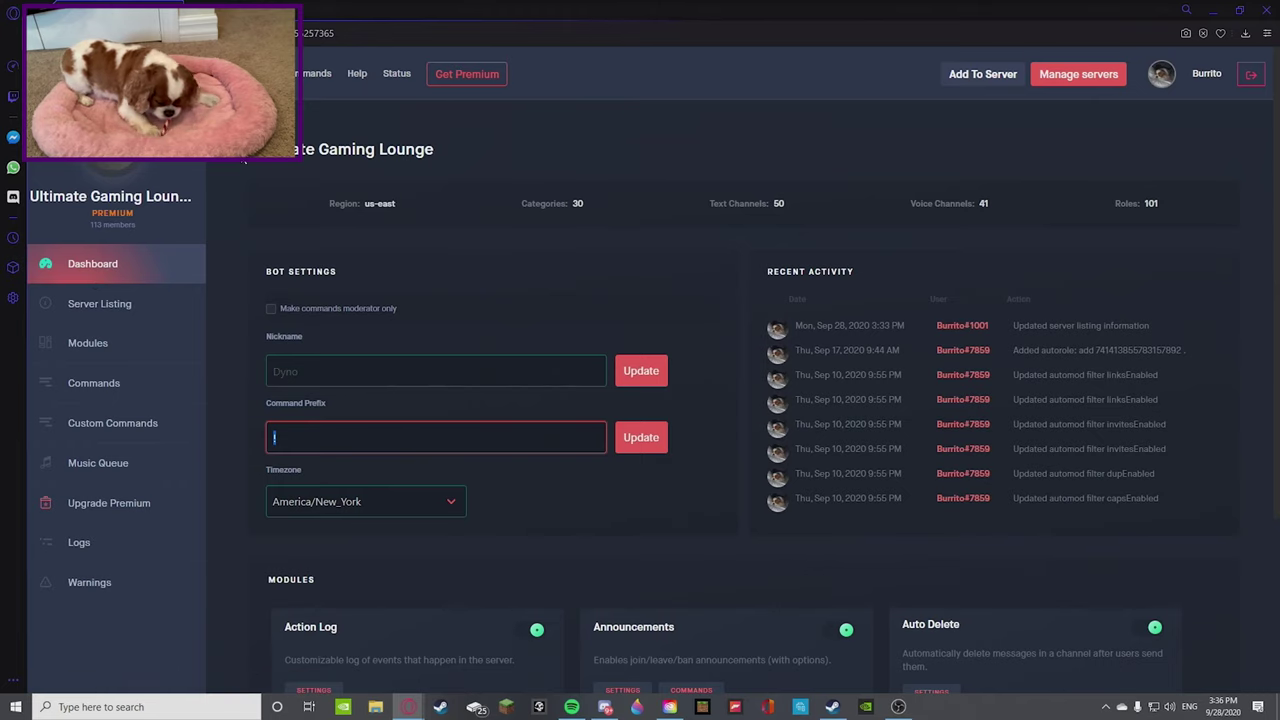
Open the Server Listing page and examine its description, invite URL, language, categories, social links and preview
{"action": "left_click", "coordinate": [88, 311]}
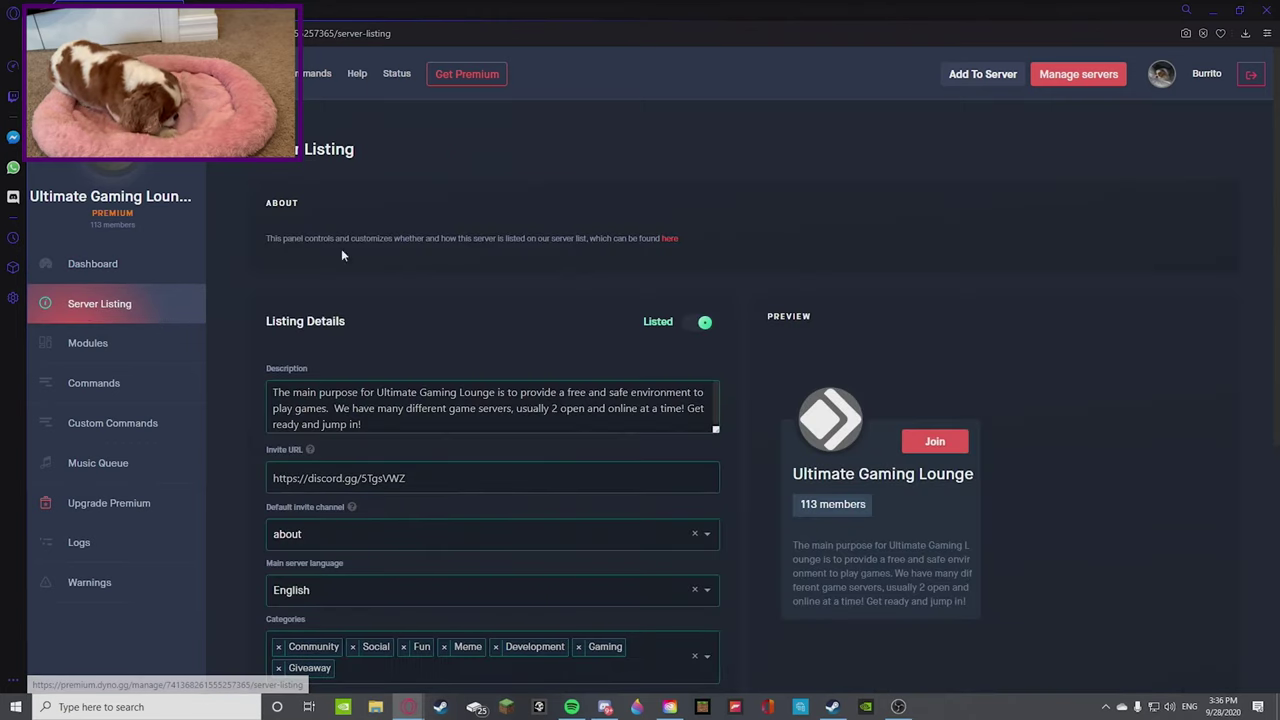
{"action": "scroll", "coordinate": [500, 366], "scroll_direction": "down", "scroll_amount": 4}
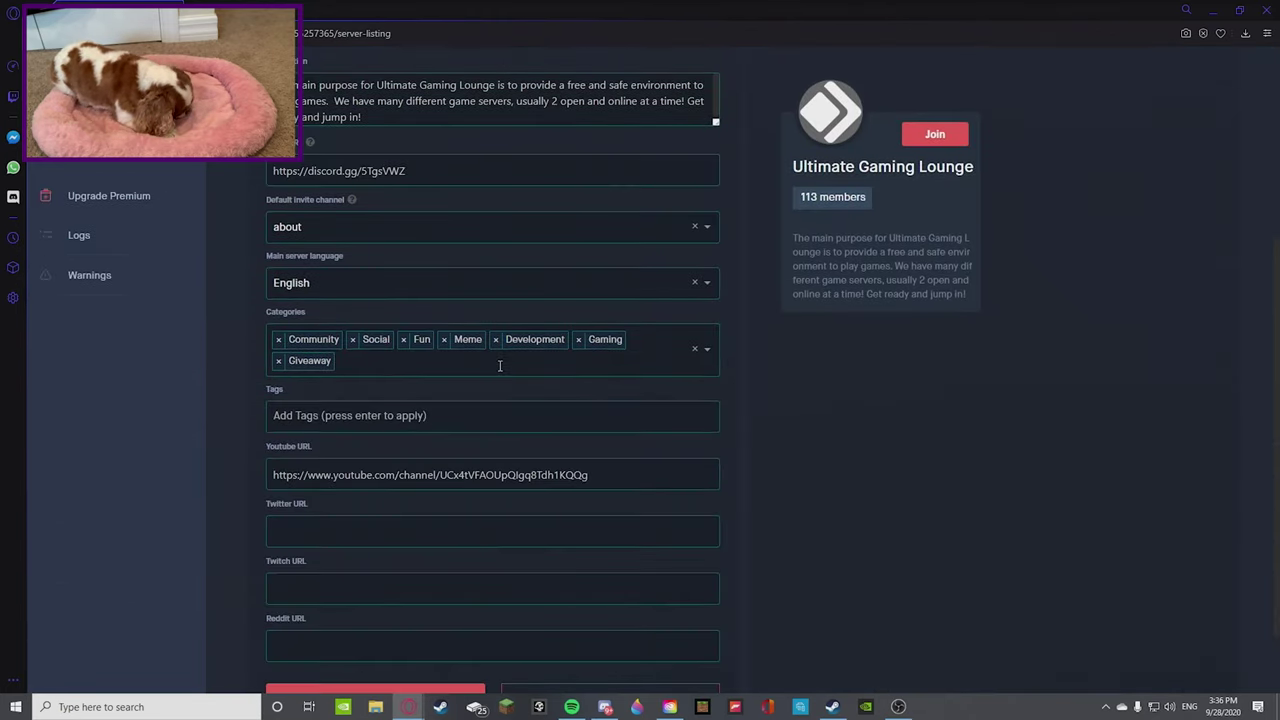
{"action": "scroll", "coordinate": [423, 431], "scroll_direction": "up", "scroll_amount": 3}
{"action": "scroll", "coordinate": [427, 422], "scroll_direction": "up", "scroll_amount": 1}
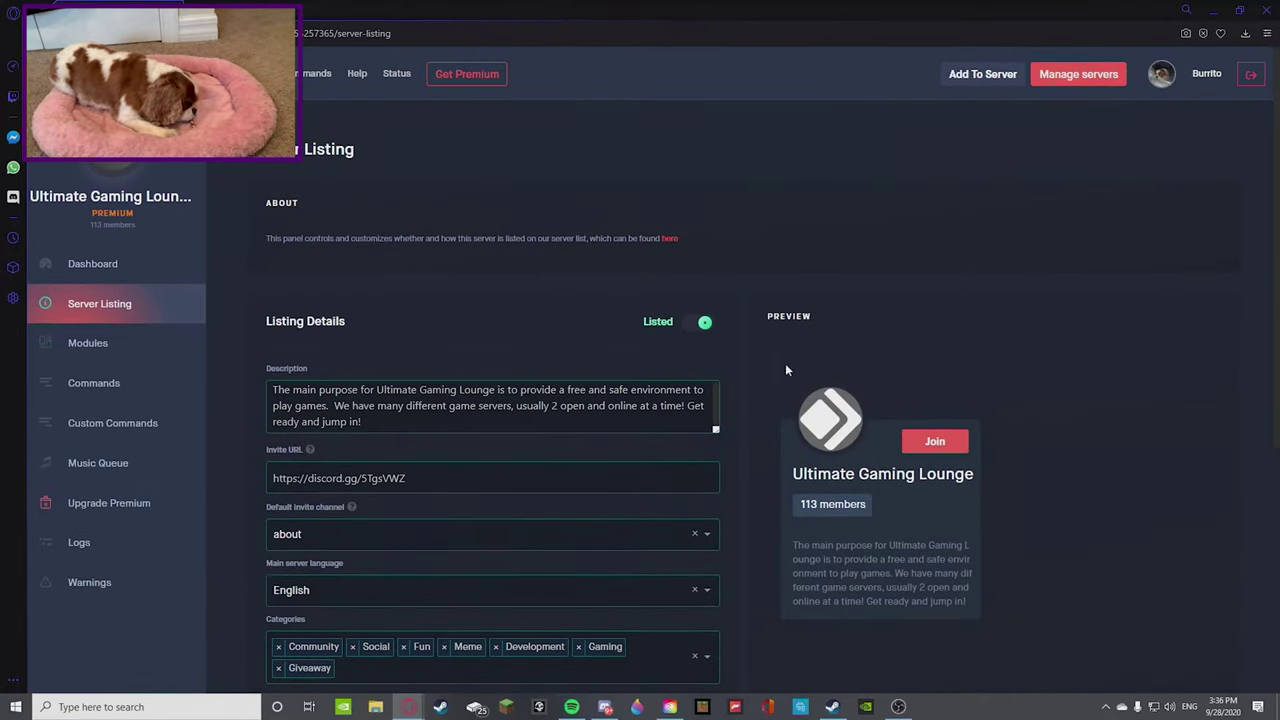
{"action": "scroll", "coordinate": [412, 343], "scroll_direction": "down", "scroll_amount": 2}
{"action": "scroll", "coordinate": [412, 343], "scroll_direction": "up", "scroll_amount": 2}
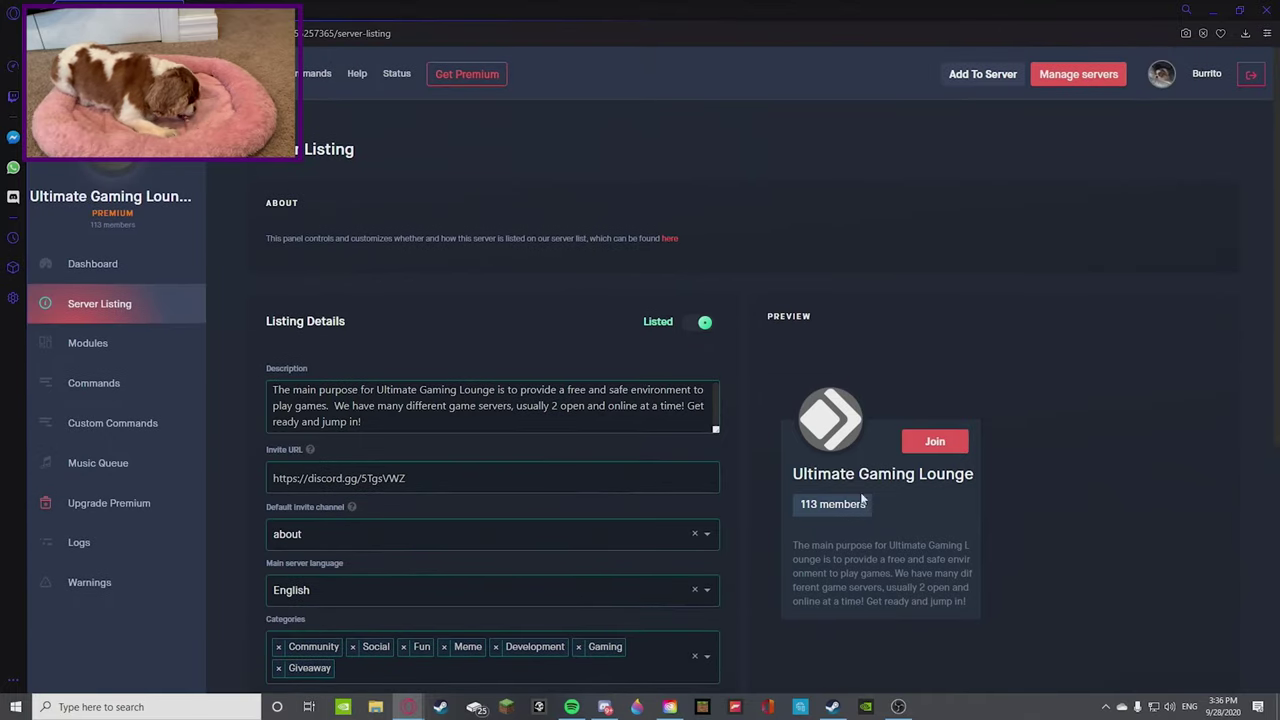
{"action": "scroll", "coordinate": [606, 473], "scroll_direction": "down", "scroll_amount": 3}
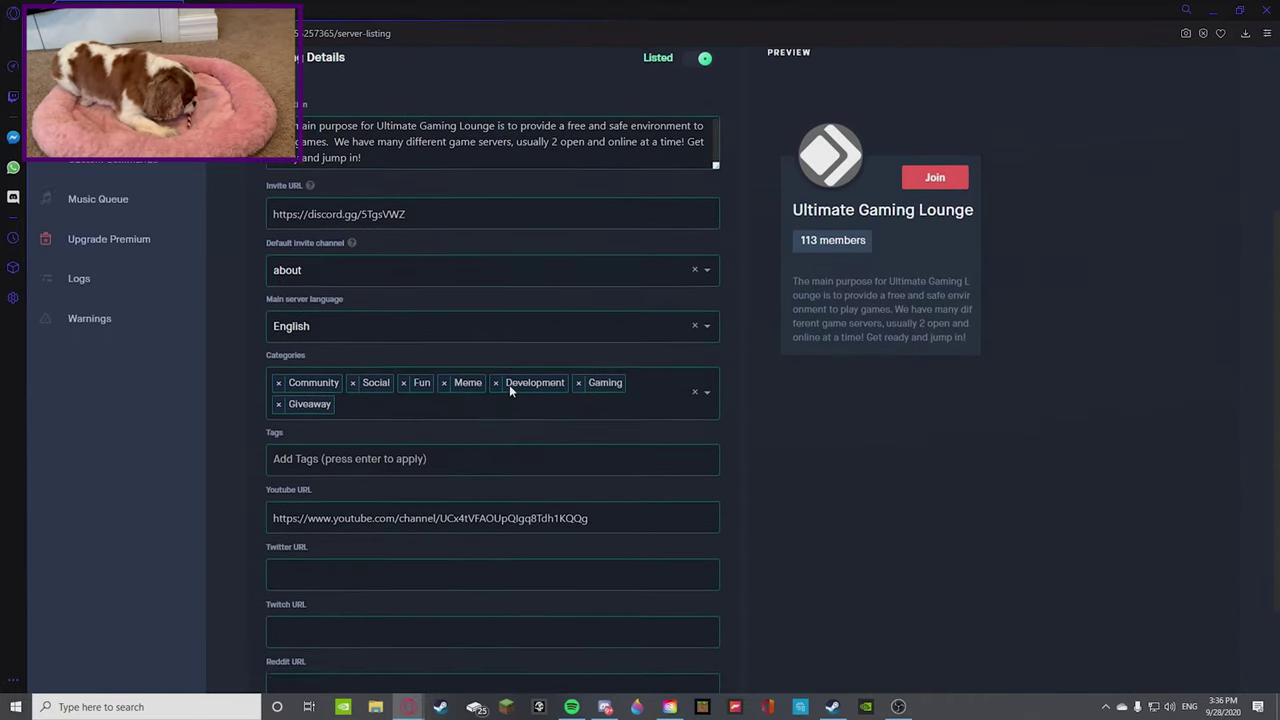
{"action": "scroll", "coordinate": [490, 382], "scroll_direction": "up", "scroll_amount": 2}
{"action": "scroll", "coordinate": [263, 371], "scroll_direction": "down", "scroll_amount": 3}
{"action": "scroll", "coordinate": [262, 372], "scroll_direction": "up", "scroll_amount": 3}
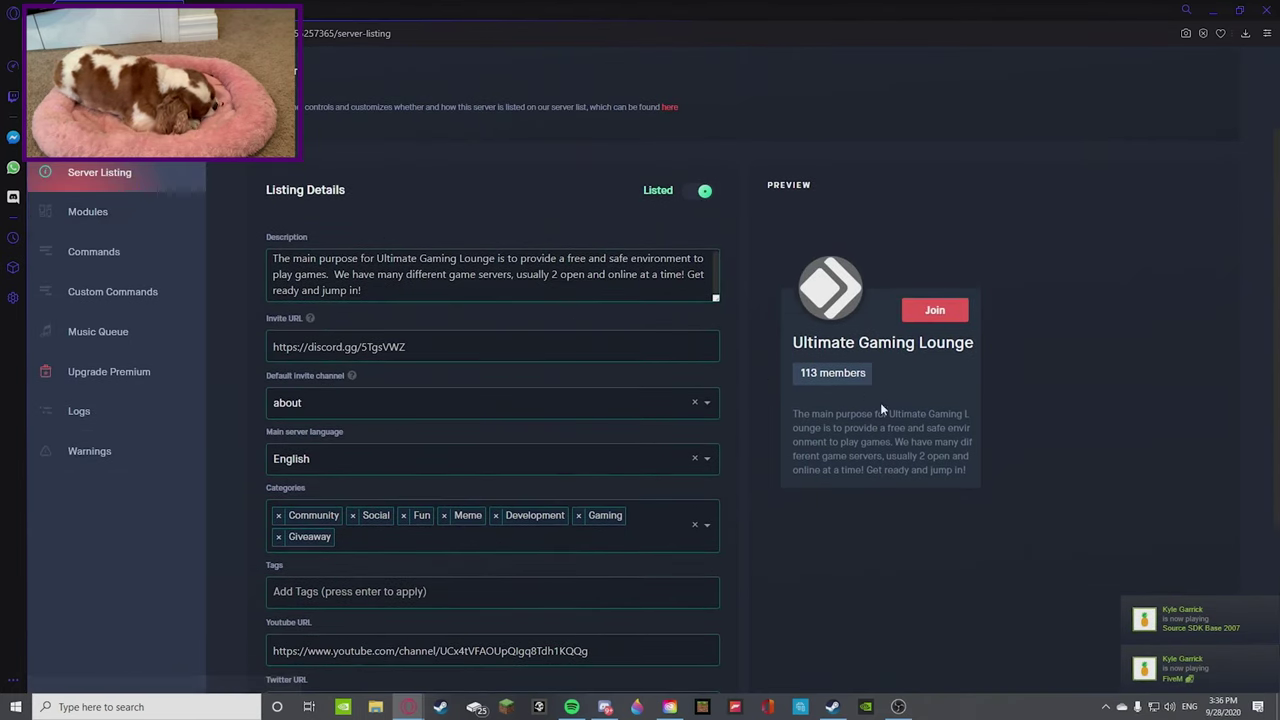
{"action": "scroll", "coordinate": [464, 304], "scroll_direction": "down", "scroll_amount": 3}
{"action": "scroll", "coordinate": [292, 338], "scroll_direction": "up", "scroll_amount": 5}
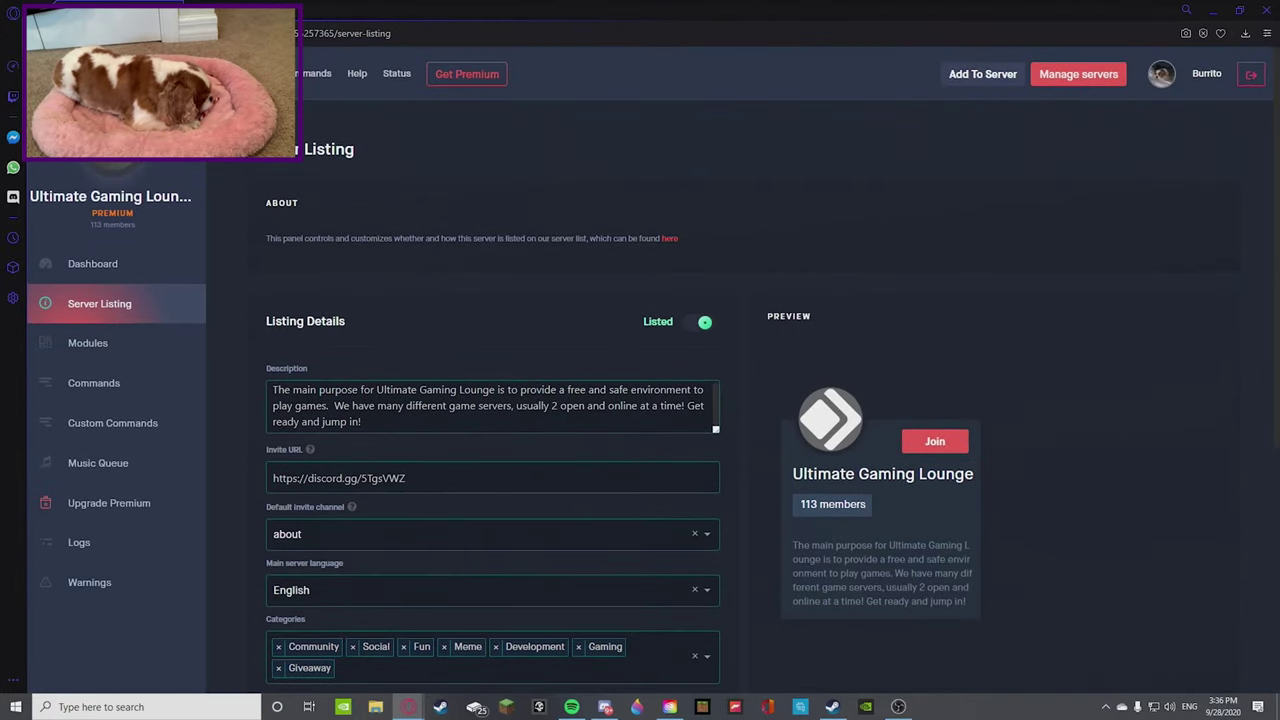
Open the Modules overview and highlight the descriptions of the Fun and Message Embedder modules
{"action": "left_click", "coordinate": [80, 343]}
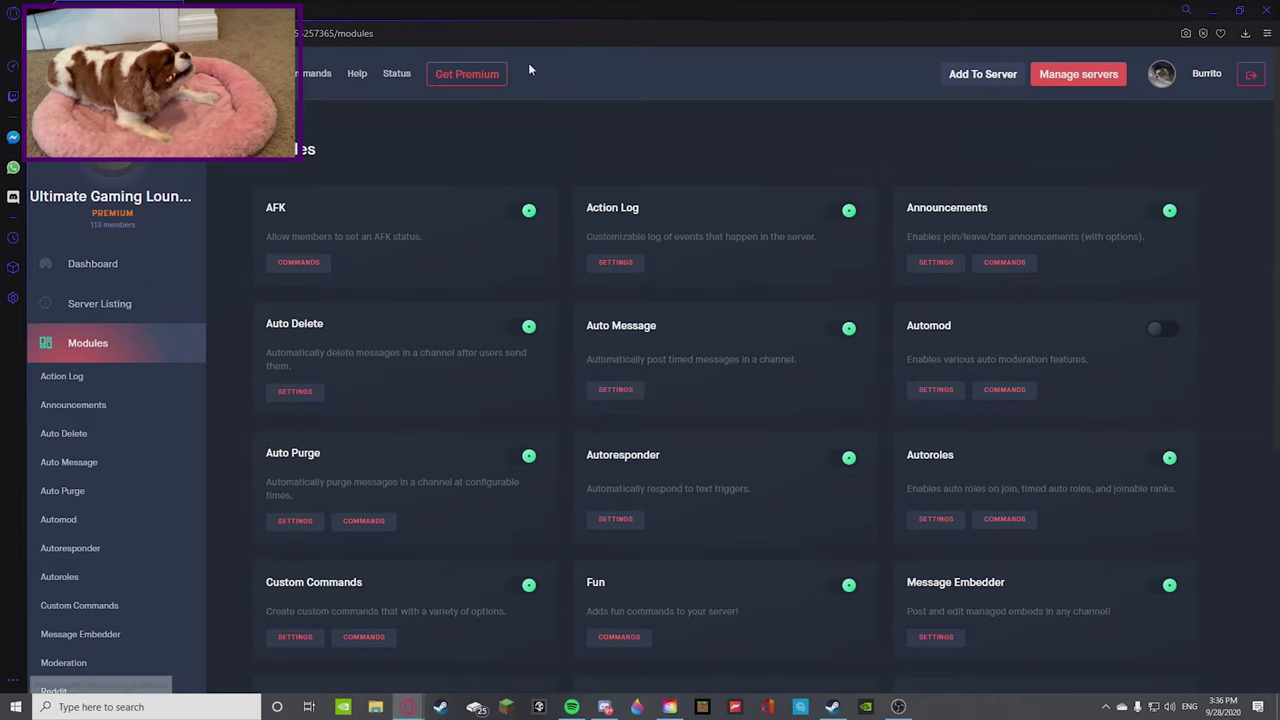
{"action": "scroll", "coordinate": [700, 260], "scroll_direction": "down", "scroll_amount": 3}
{"action": "scroll", "coordinate": [660, 285], "scroll_direction": "down", "scroll_amount": 1}
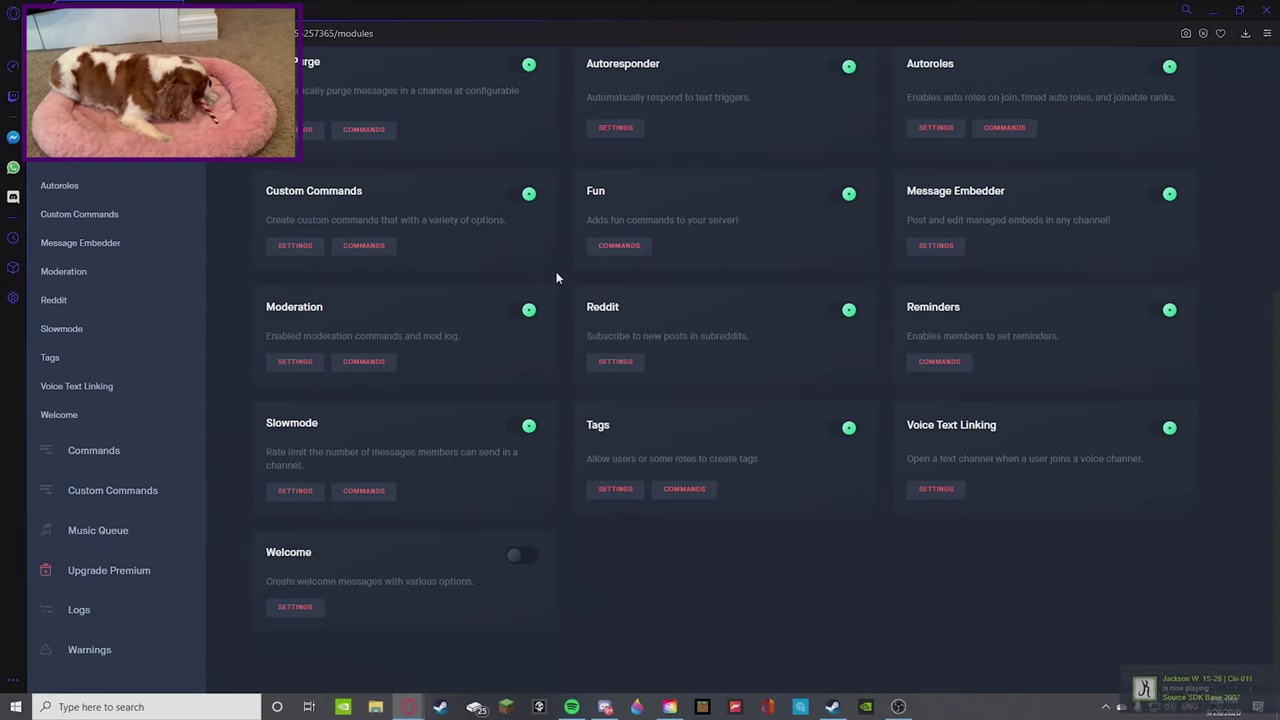
{"action": "scroll", "coordinate": [548, 258], "scroll_direction": "up", "scroll_amount": 3}
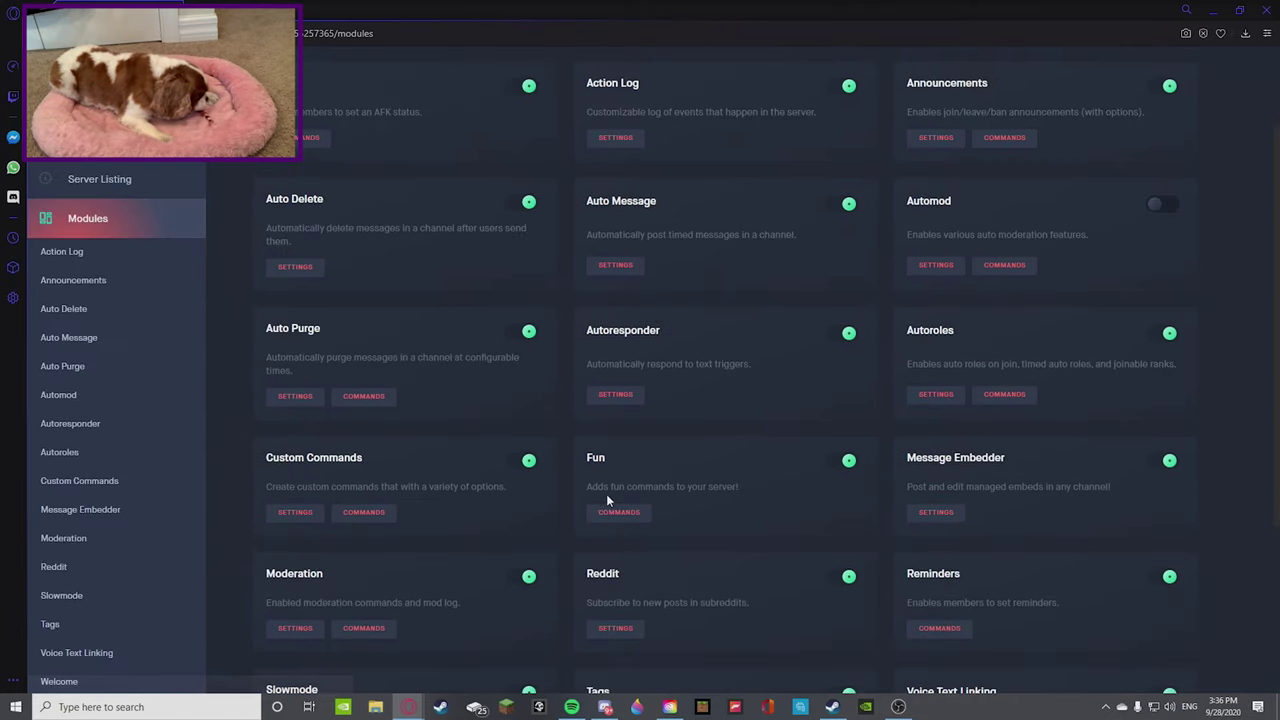
{"action": "left_click_drag", "start_coordinate": [587, 492], "coordinate": [806, 508]}
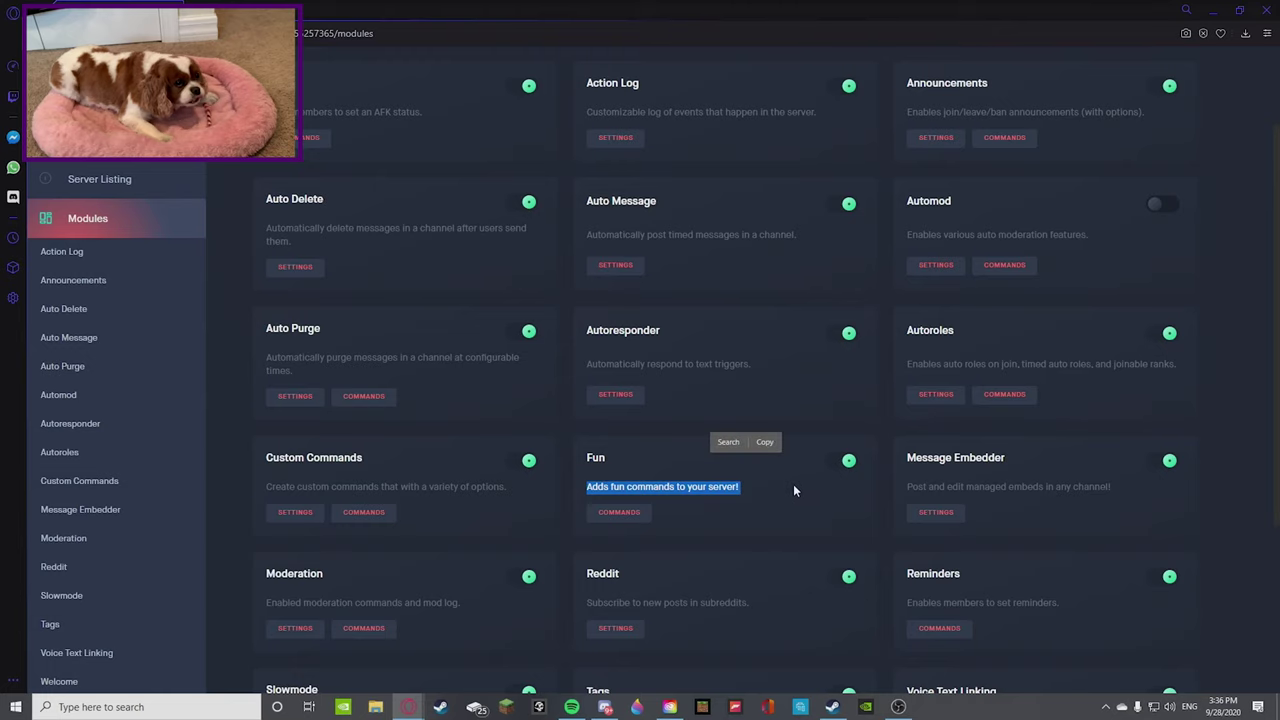
{"action": "left_click", "coordinate": [793, 484]}
{"action": "left_click_drag", "start_coordinate": [904, 489], "coordinate": [1113, 491]}
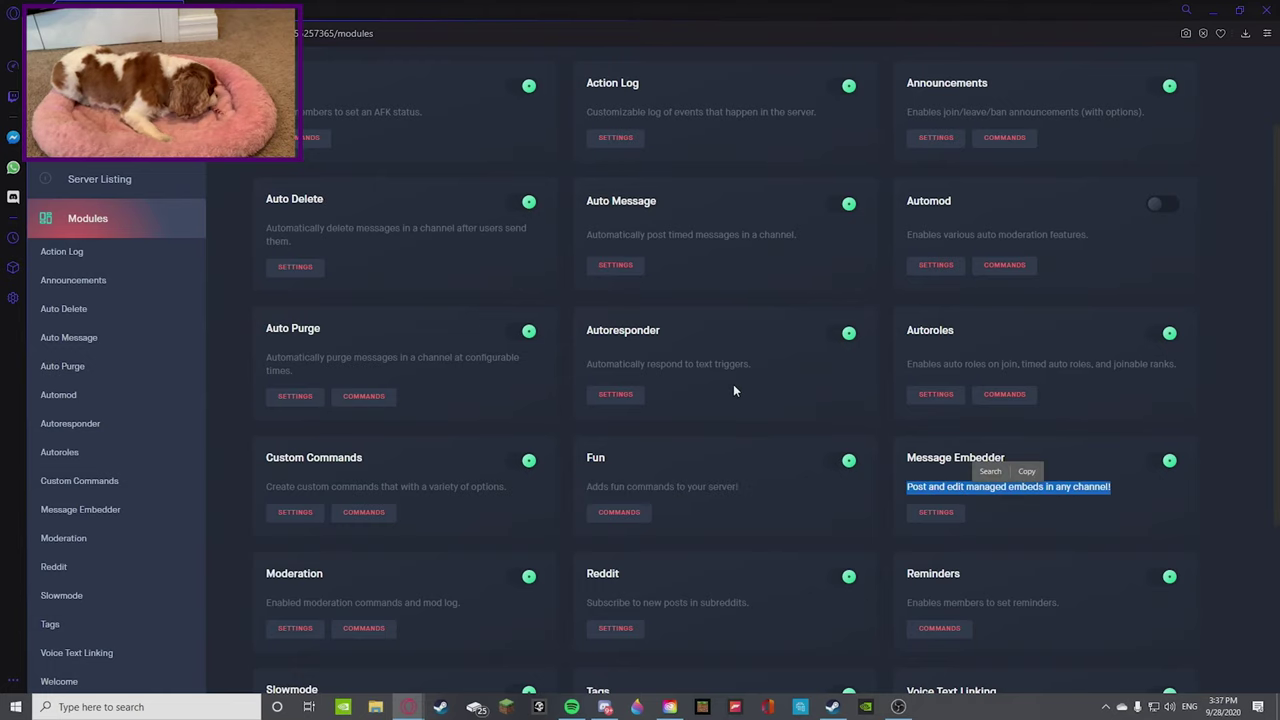
{"action": "left_click", "coordinate": [733, 391]}
Review the remaining module cards and highlight the Welcome module's description
{"action": "scroll", "coordinate": [740, 360], "scroll_direction": "up", "scroll_amount": 2}
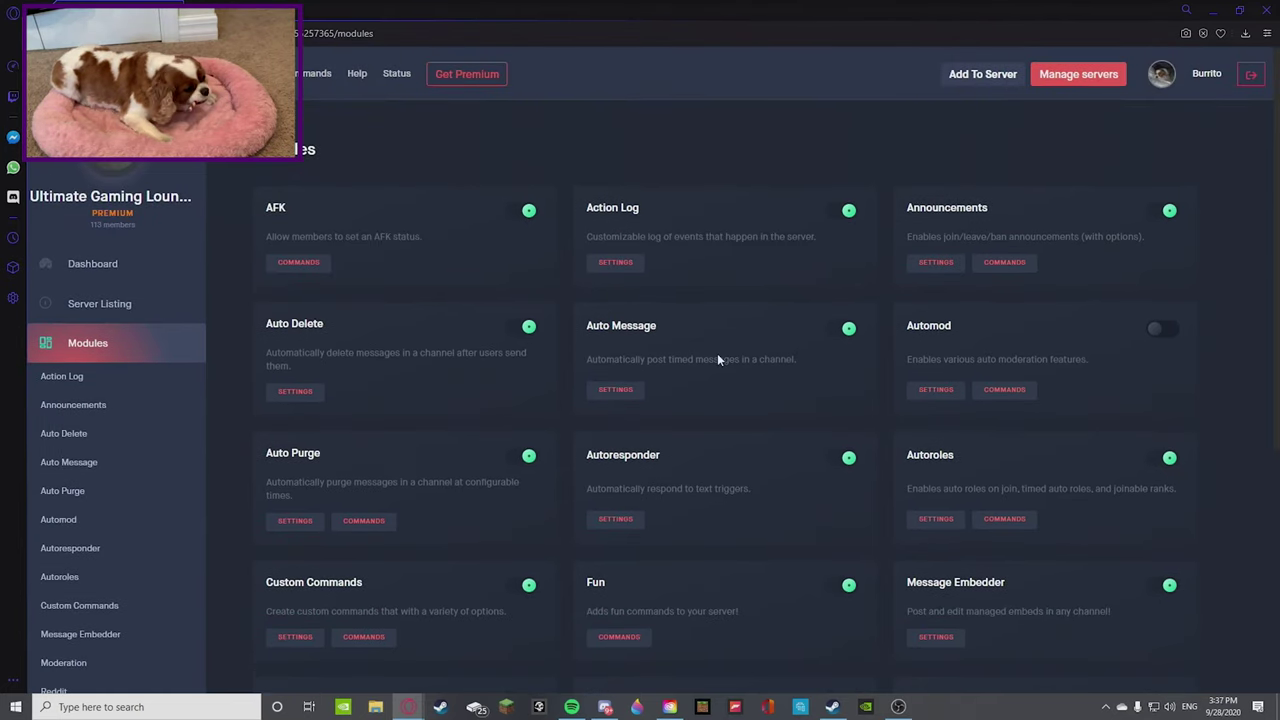
{"action": "scroll", "coordinate": [674, 311], "scroll_direction": "down", "scroll_amount": 2}
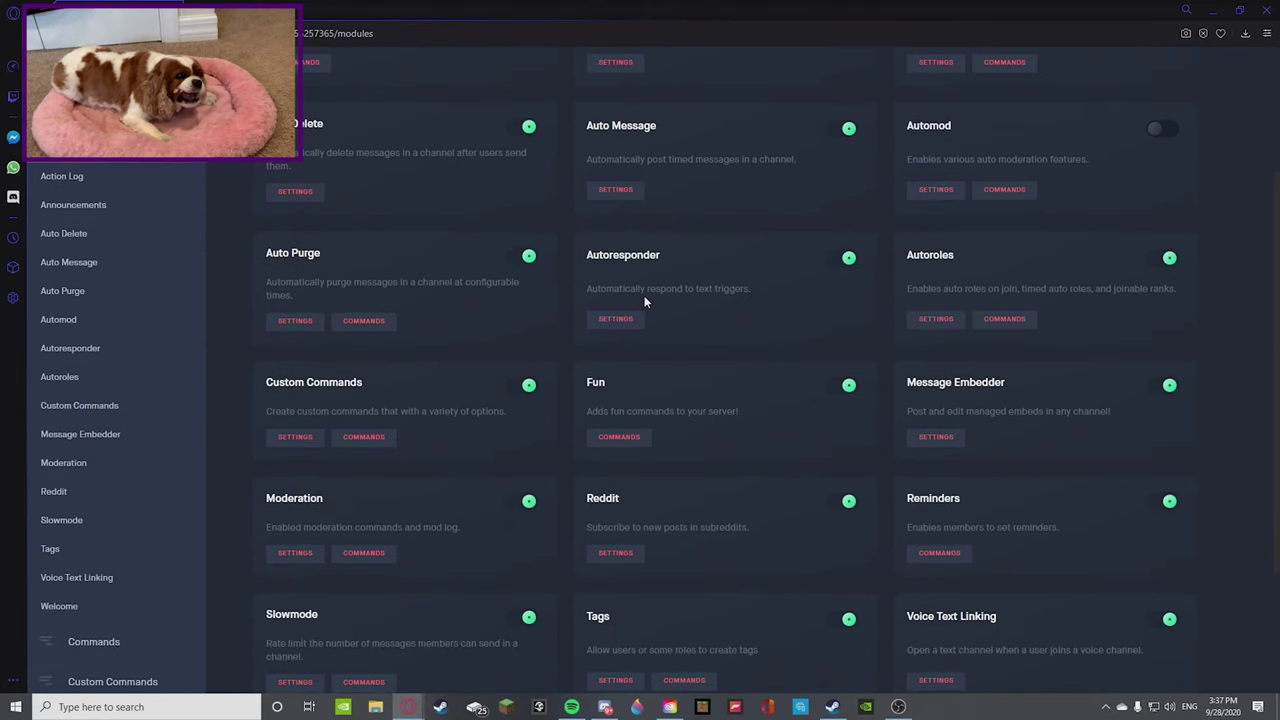
{"action": "scroll", "coordinate": [566, 353], "scroll_direction": "down", "scroll_amount": 2}
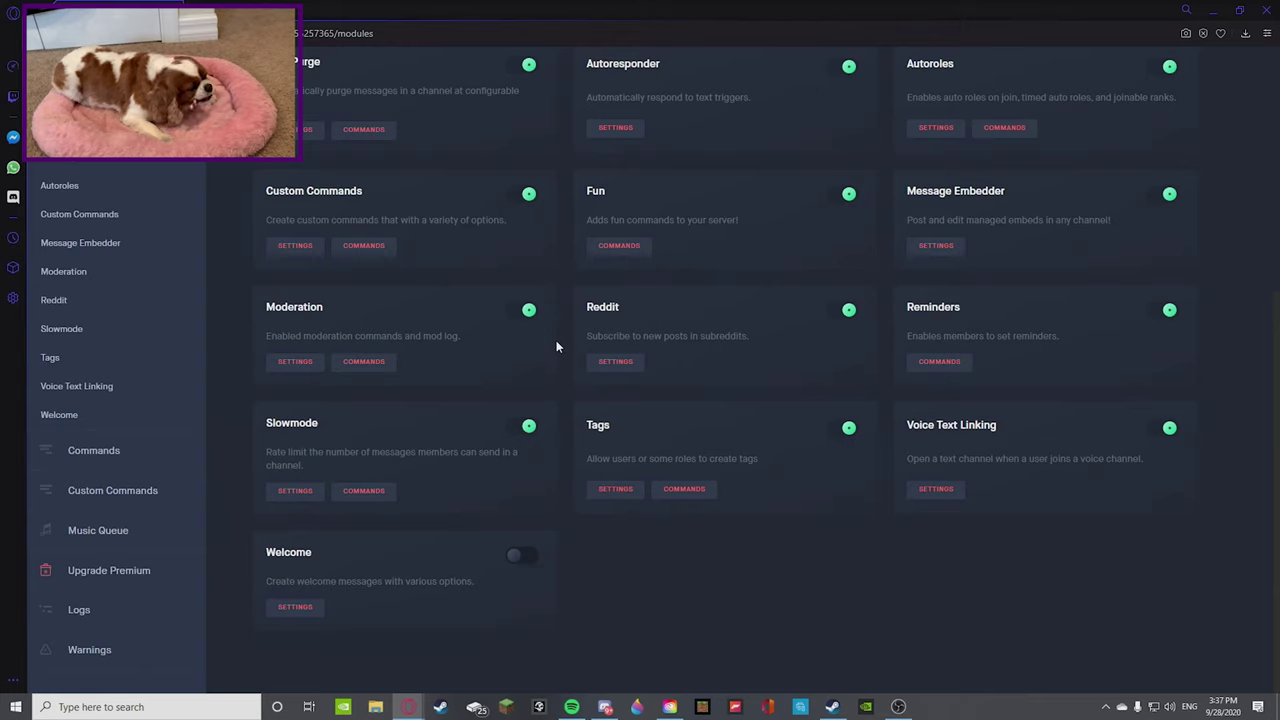
{"action": "left_click_drag", "start_coordinate": [266, 580], "coordinate": [469, 594]}
{"action": "left_click", "coordinate": [474, 581]}
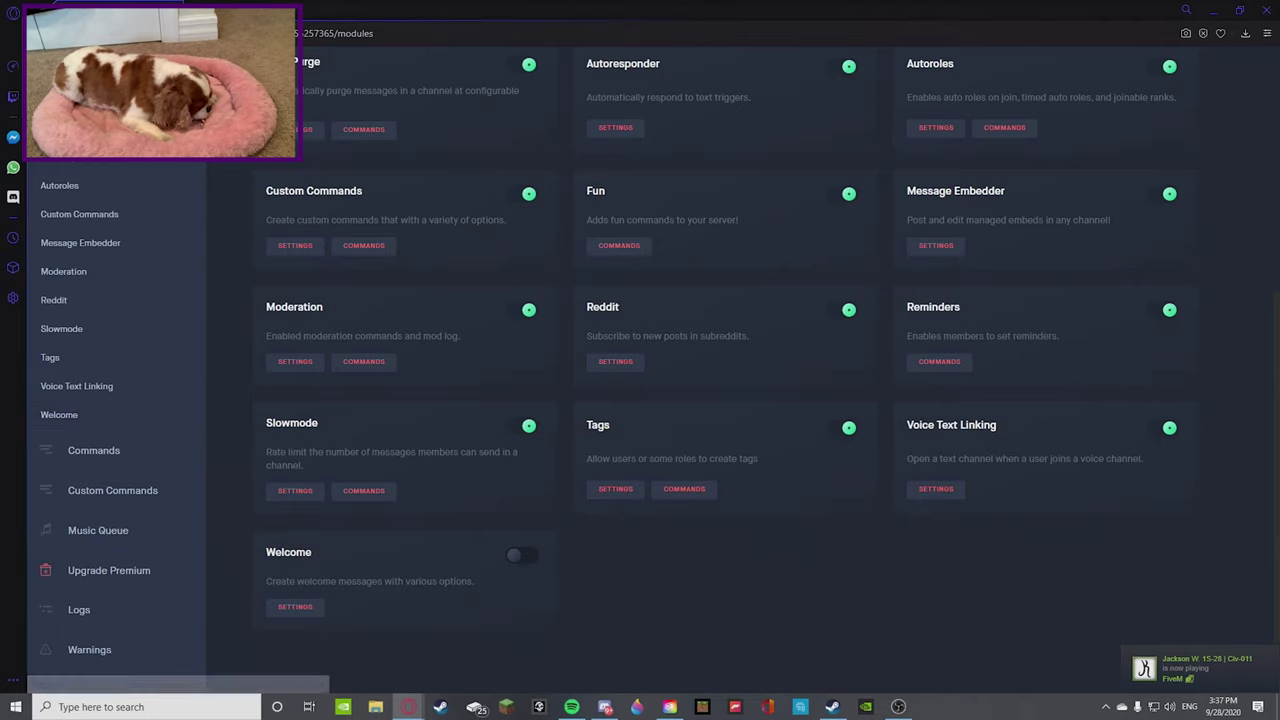
Highlight the Action Log module's description in the modules overview
{"action": "scroll", "coordinate": [469, 384], "scroll_direction": "up", "scroll_amount": 5}
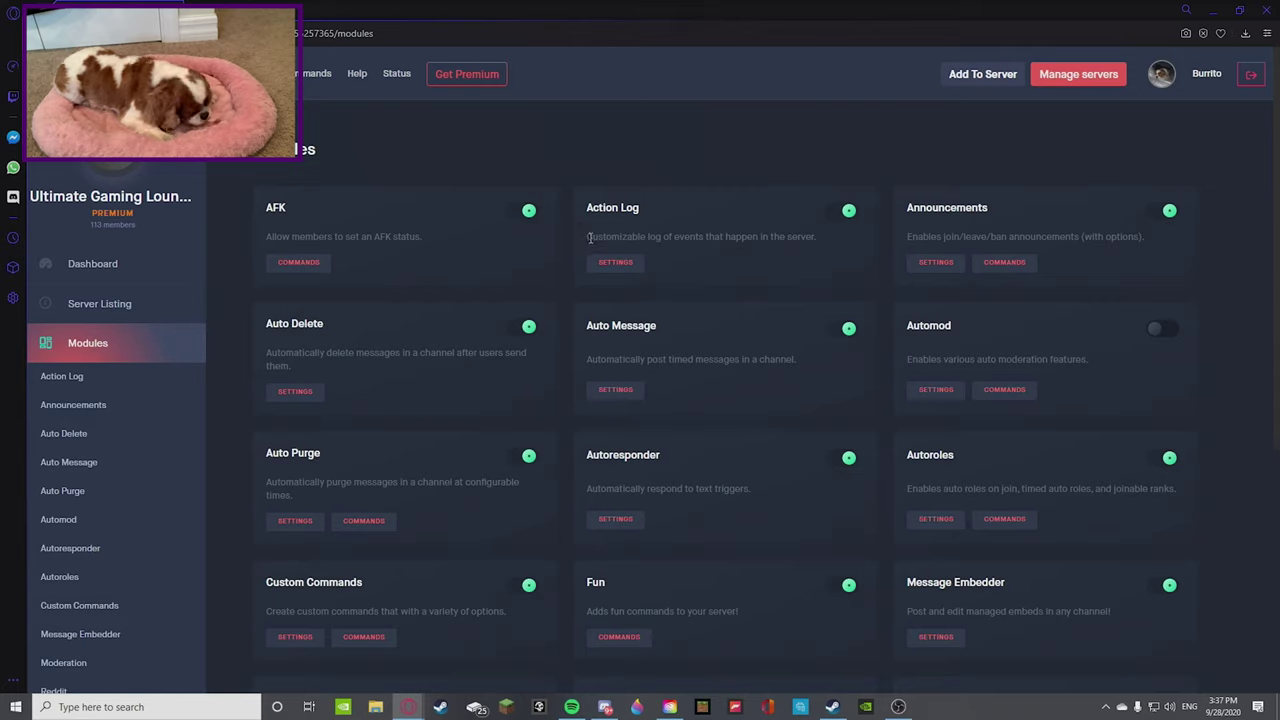
{"action": "left_click_drag", "start_coordinate": [586, 237], "coordinate": [817, 242]}
{"action": "left_click", "coordinate": [786, 229]}
{"action": "left_click", "coordinate": [817, 242]}
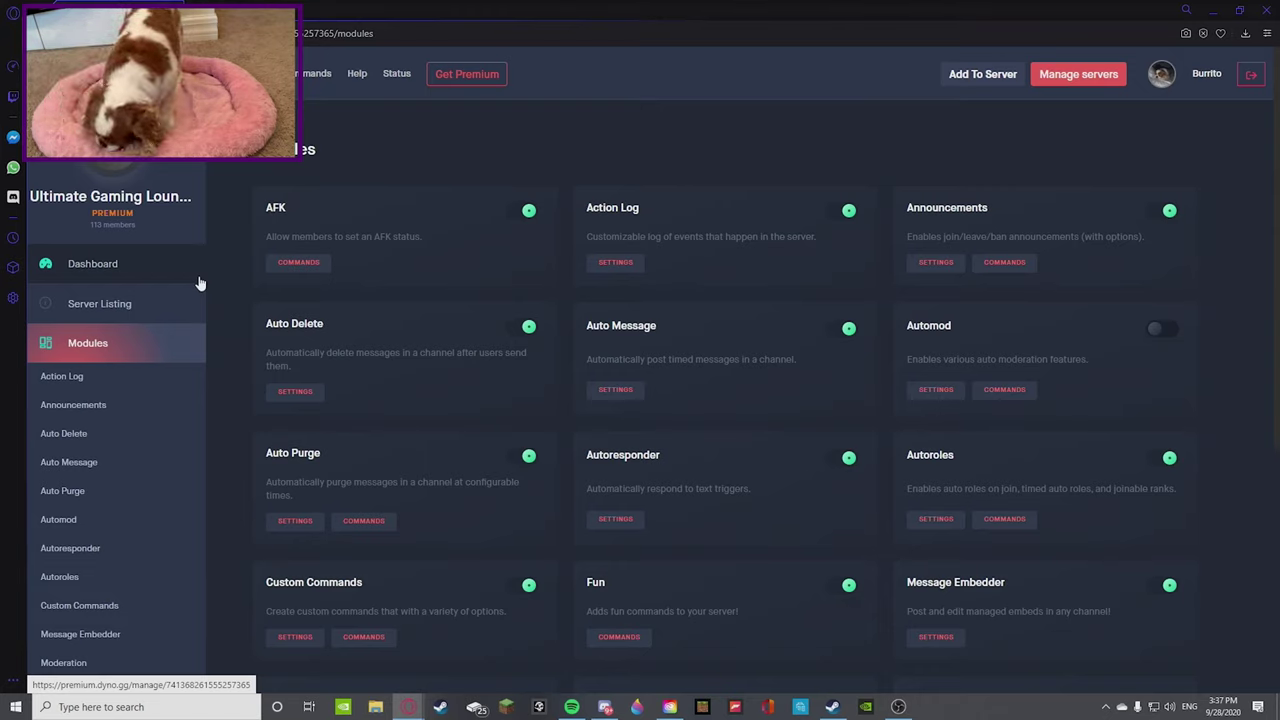
Open the Action Log module's settings and examine its log channel and logged events
{"action": "scroll", "coordinate": [100, 390], "scroll_direction": "down", "scroll_amount": 2}
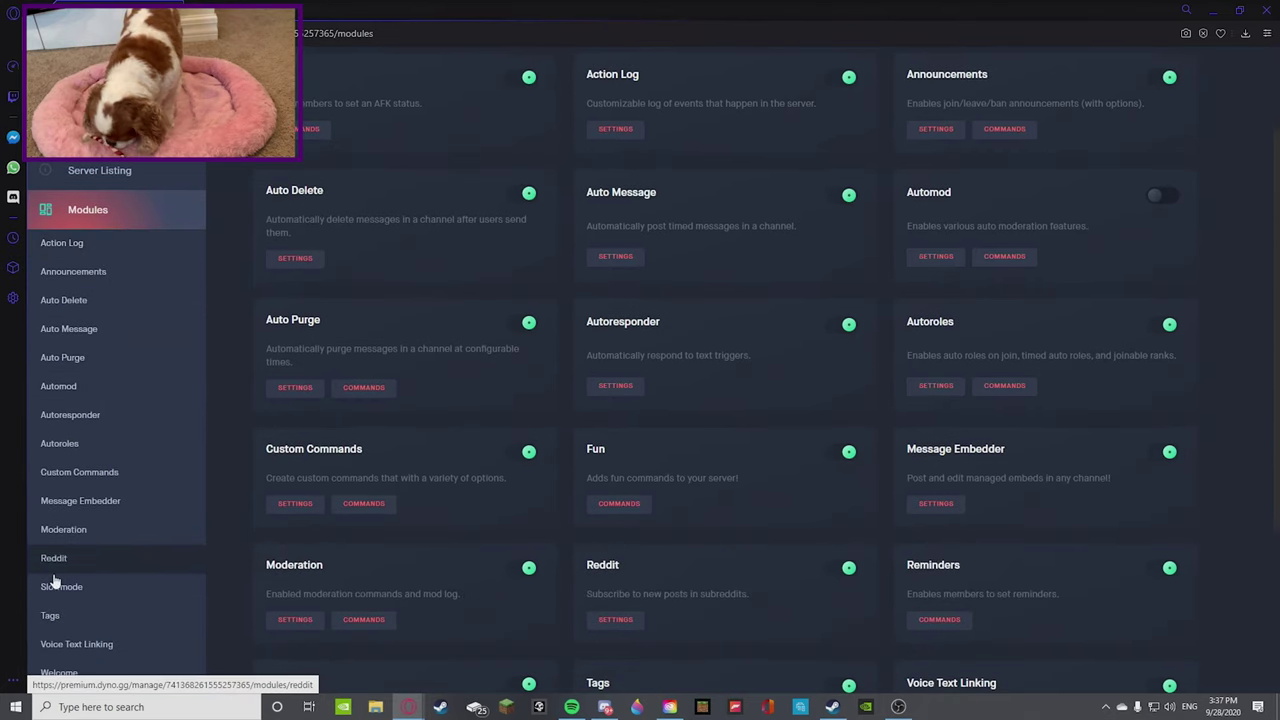
{"action": "scroll", "coordinate": [60, 600], "scroll_direction": "down", "scroll_amount": 1}
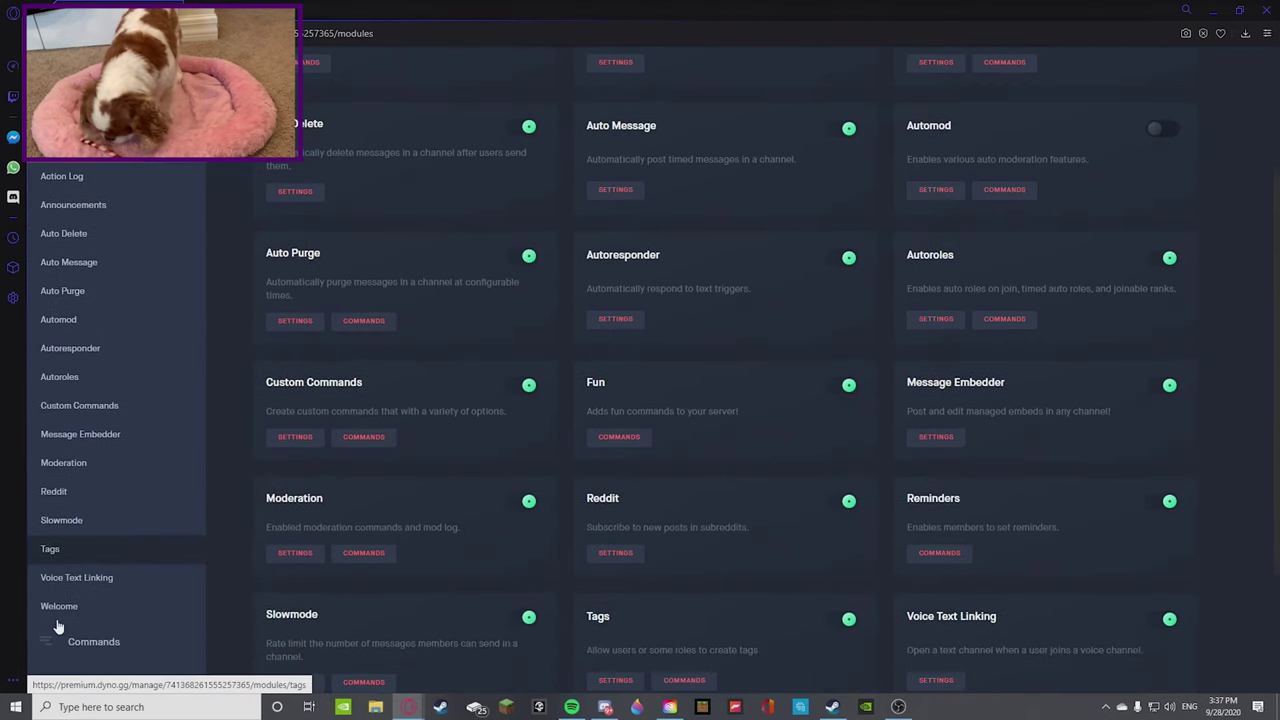
{"action": "left_click", "coordinate": [88, 190]}
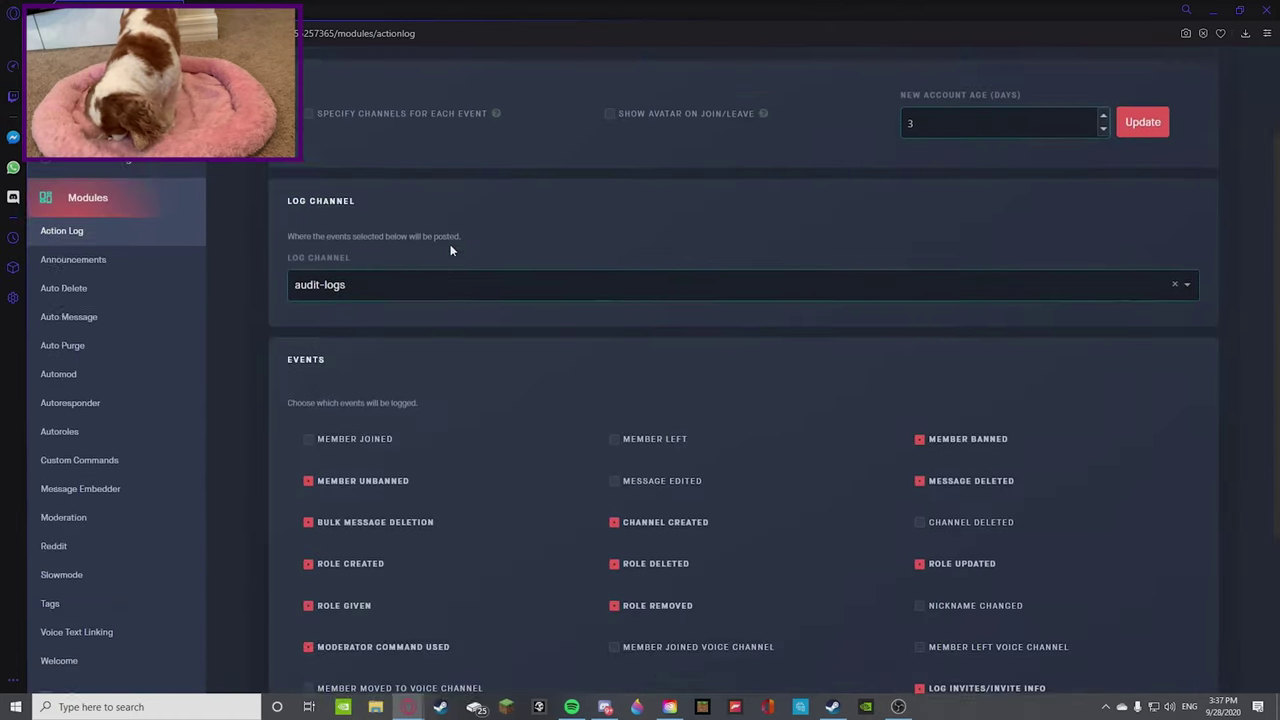
{"action": "scroll", "coordinate": [468, 297], "scroll_direction": "up", "scroll_amount": 2}
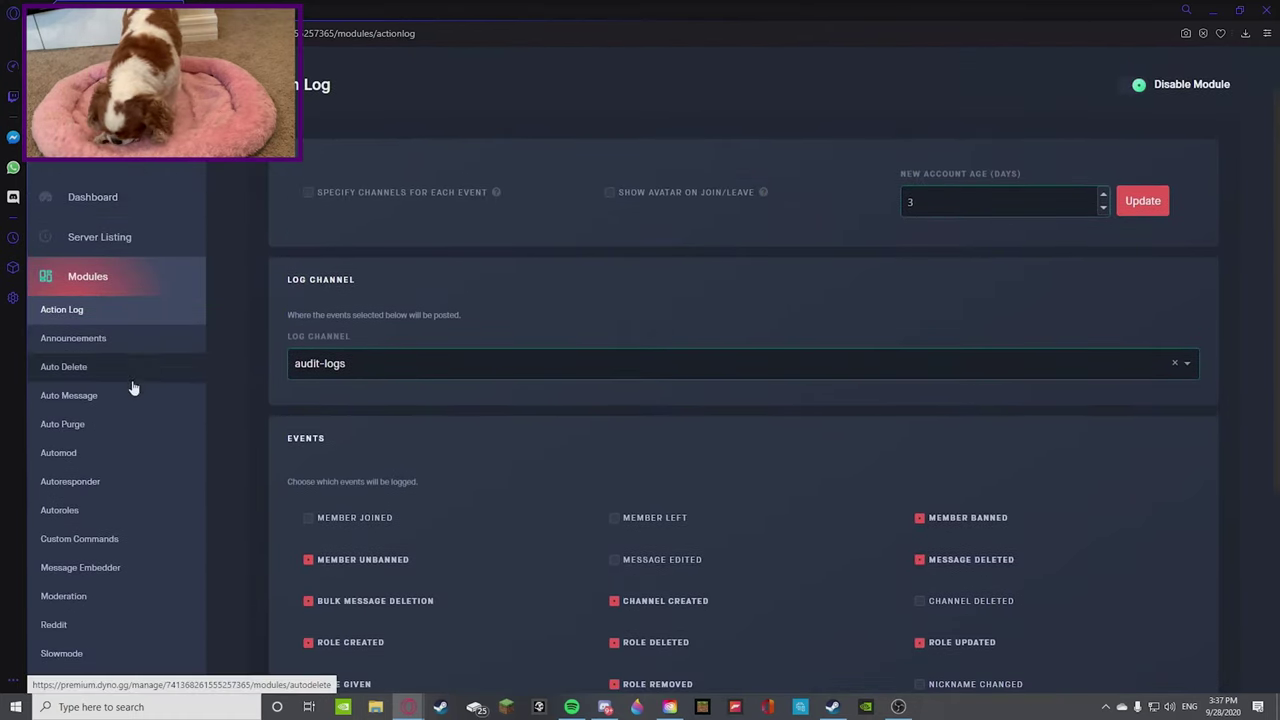
Open the Announcements module, and switch to Discord to review Dyno's logged entries in the audit-logs channel
{"action": "left_click", "coordinate": [70, 338]}
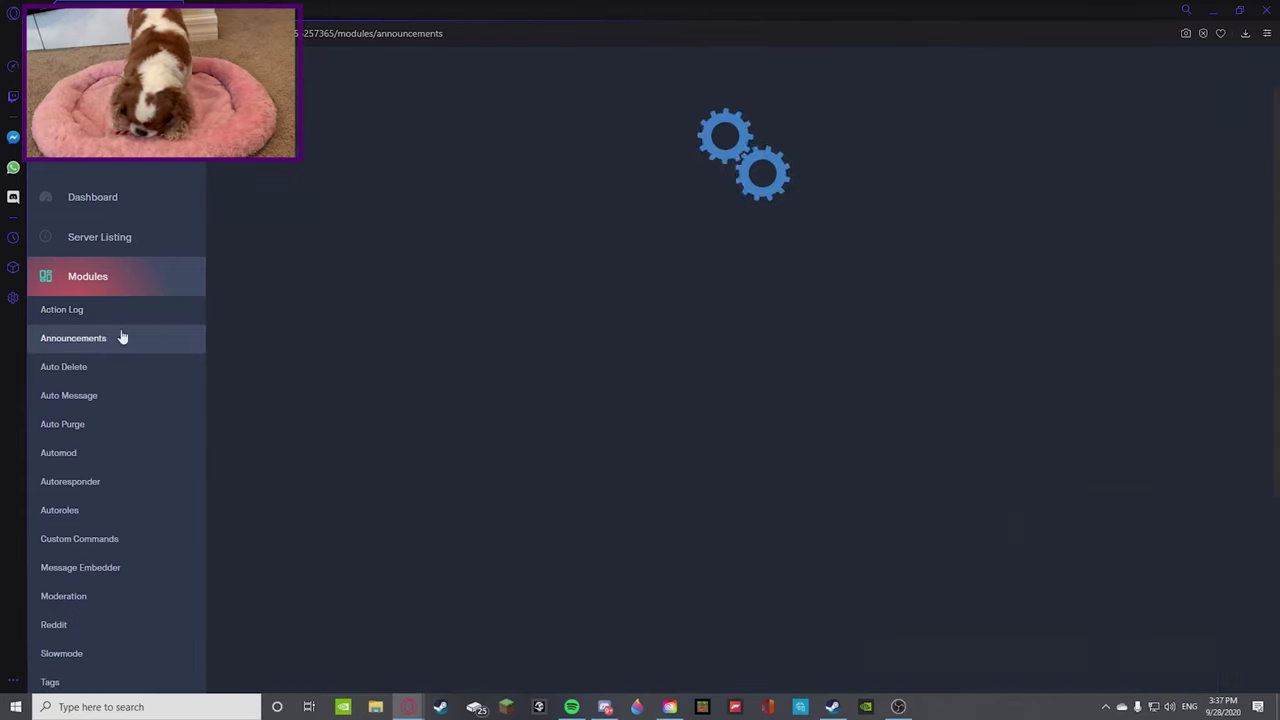
{"action": "left_click", "coordinate": [605, 707]}
{"action": "scroll", "coordinate": [285, 320], "scroll_direction": "down", "scroll_amount": 10}
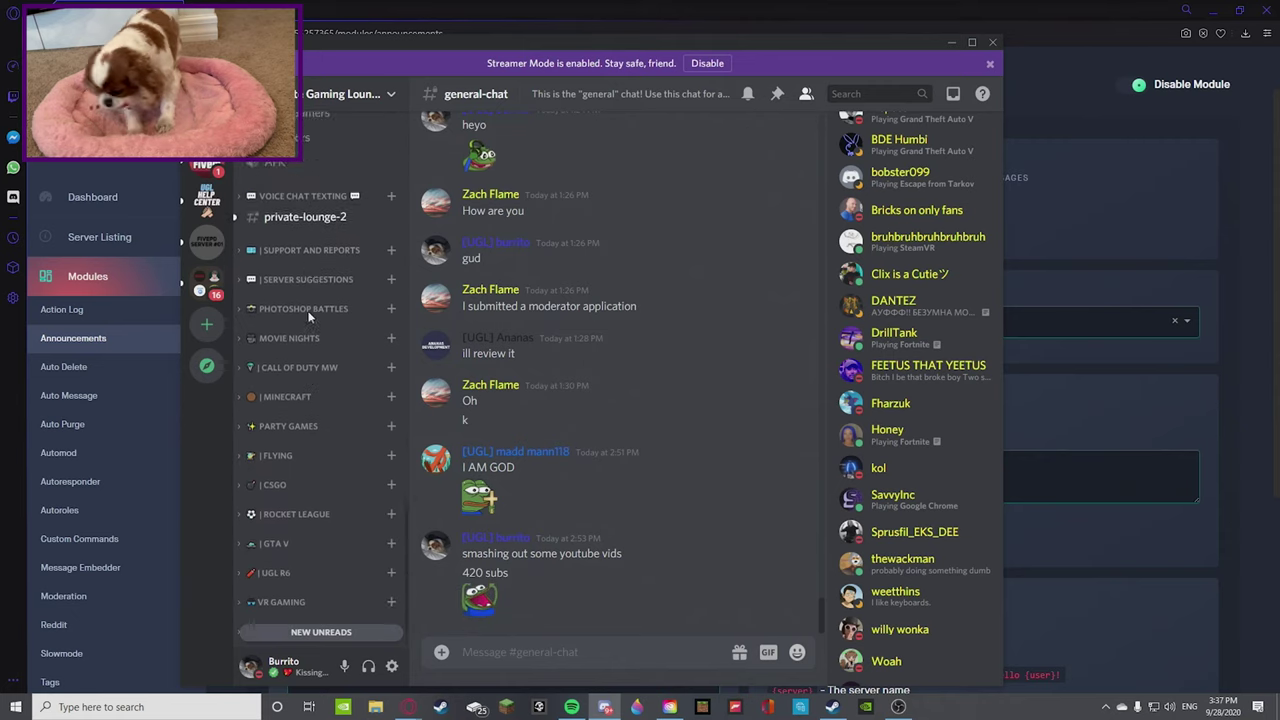
{"action": "left_click", "coordinate": [300, 622]}
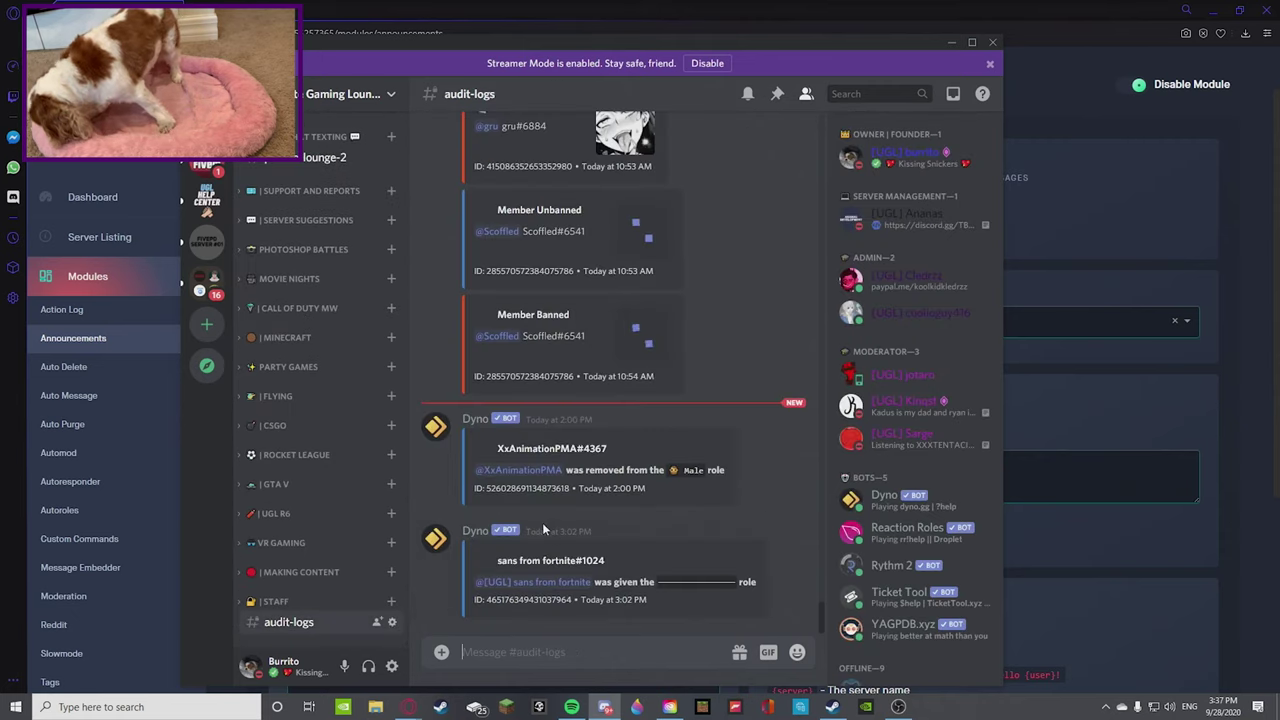
{"action": "scroll", "coordinate": [545, 522], "scroll_direction": "up", "scroll_amount": 10}
{"action": "scroll", "coordinate": [549, 527], "scroll_direction": "up", "scroll_amount": 10}
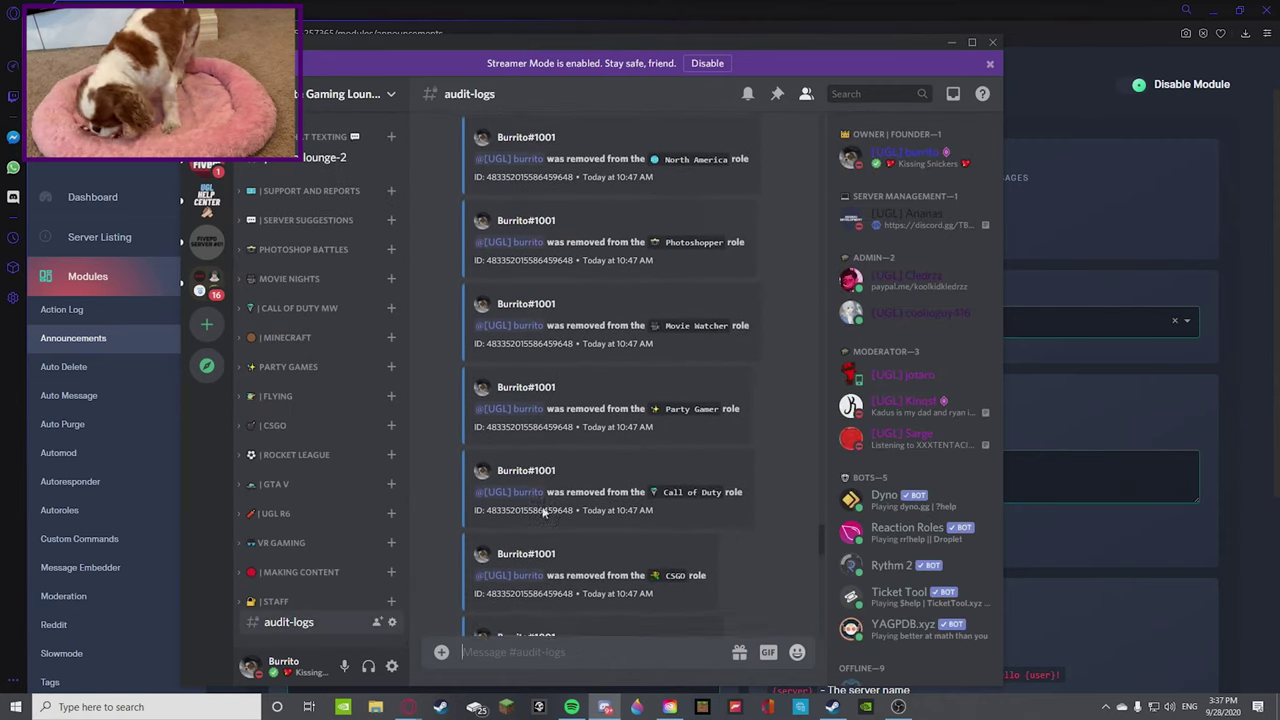
{"action": "scroll", "coordinate": [517, 455], "scroll_direction": "up", "scroll_amount": 10}
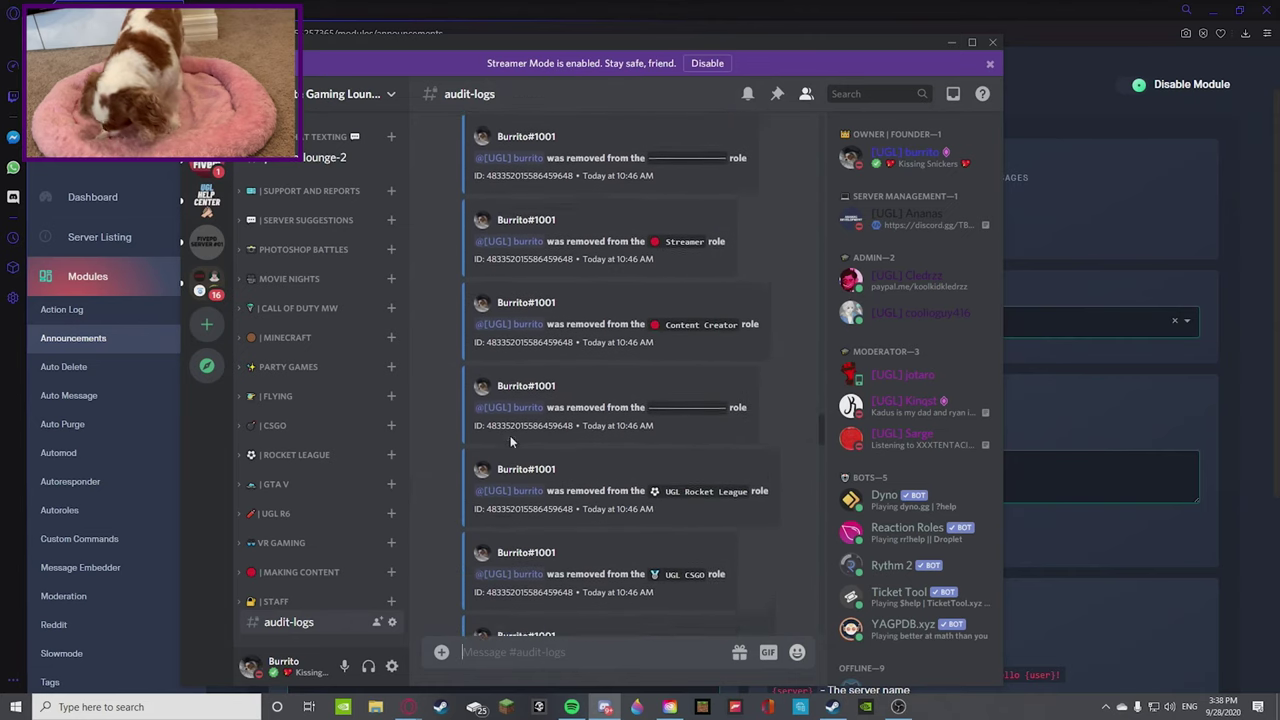
{"action": "scroll", "coordinate": [500, 357], "scroll_direction": "up", "scroll_amount": 10}
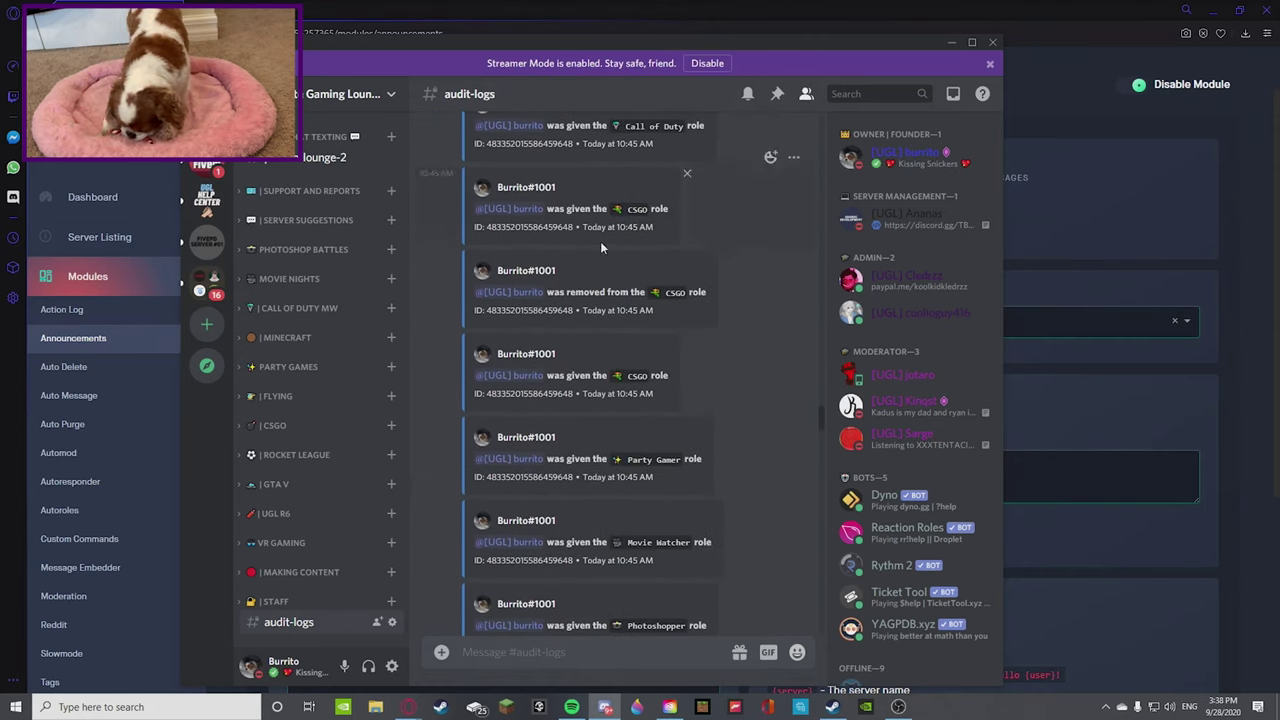
View the Discord server's settings overview and return to the Announcements module in the Dyno dashboard
{"action": "left_click", "coordinate": [305, 104]}
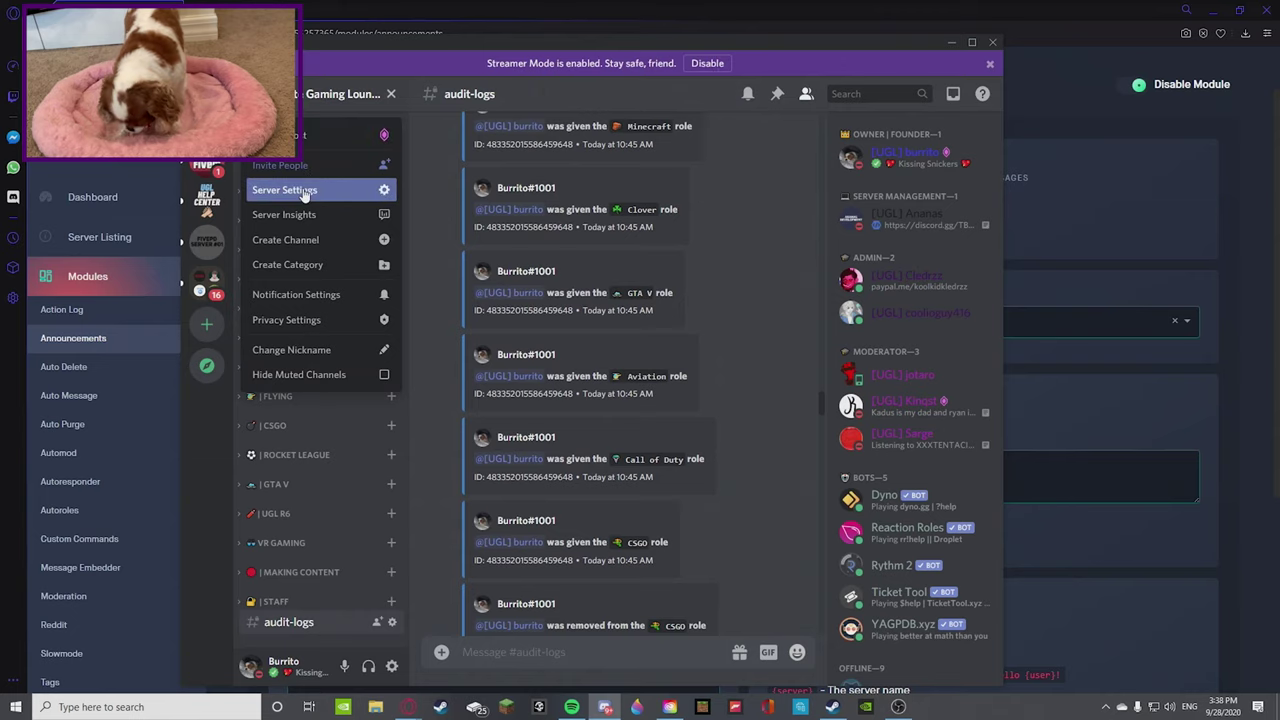
{"action": "left_click", "coordinate": [300, 190]}
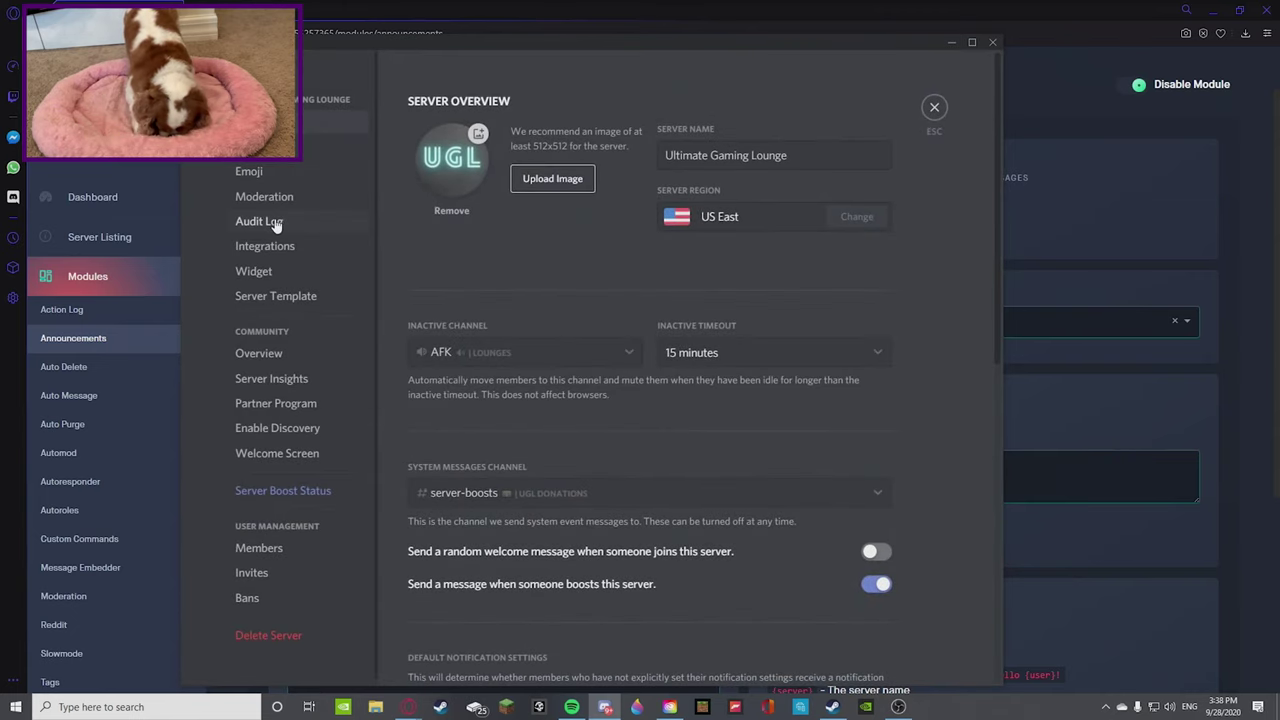
{"action": "left_click", "coordinate": [952, 43]}
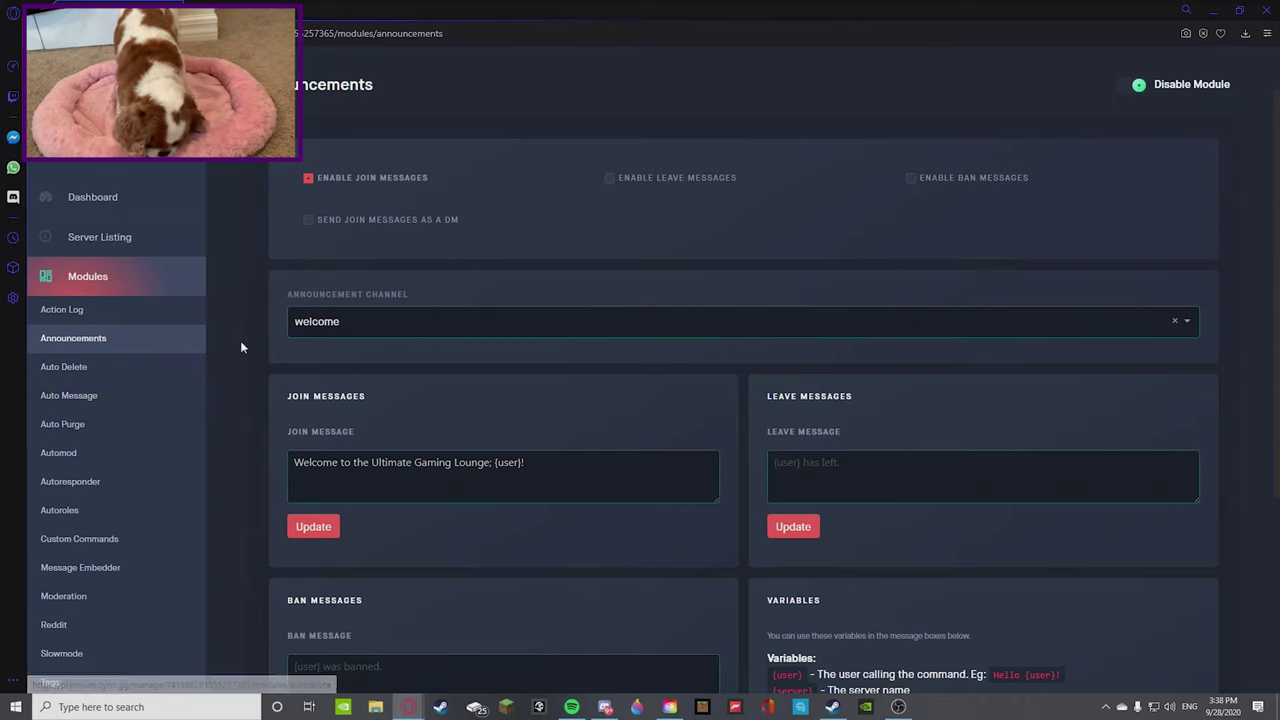
Review the Auto Delete, Auto Message and Auto Purge module settings, including the channel choices for an auto message
{"action": "left_click", "coordinate": [72, 373]}
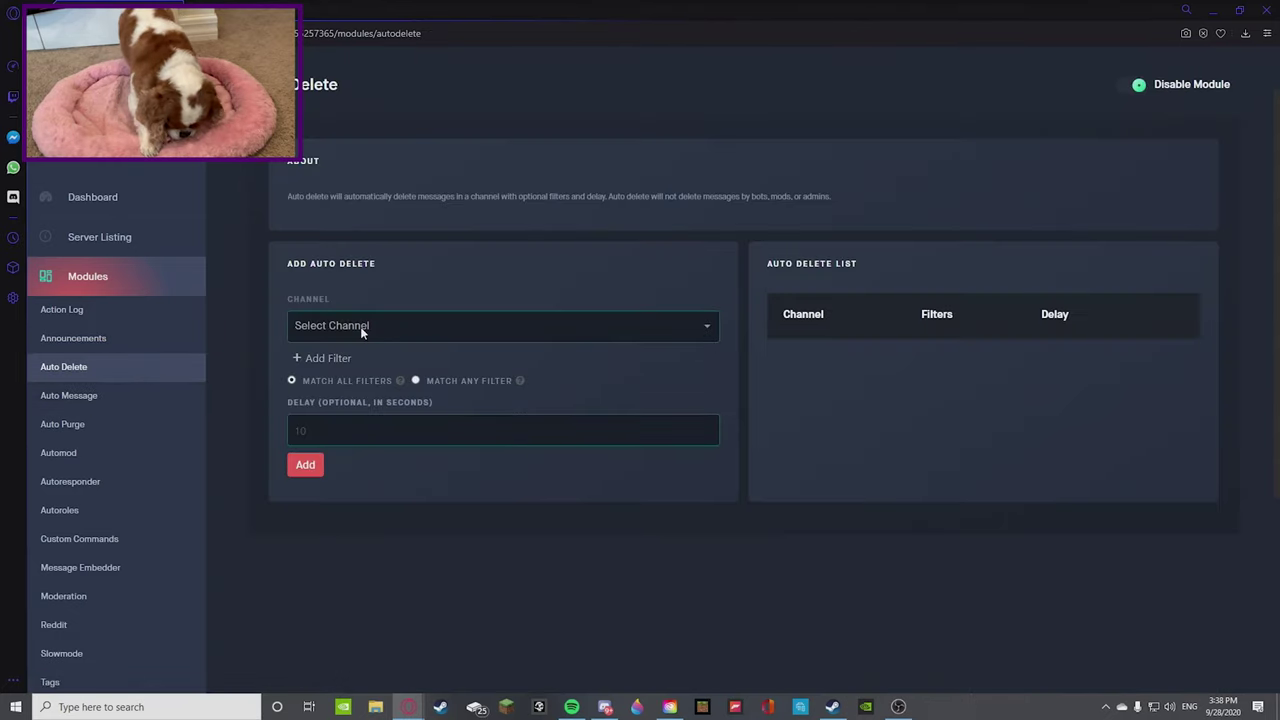
{"action": "left_click", "coordinate": [121, 396]}
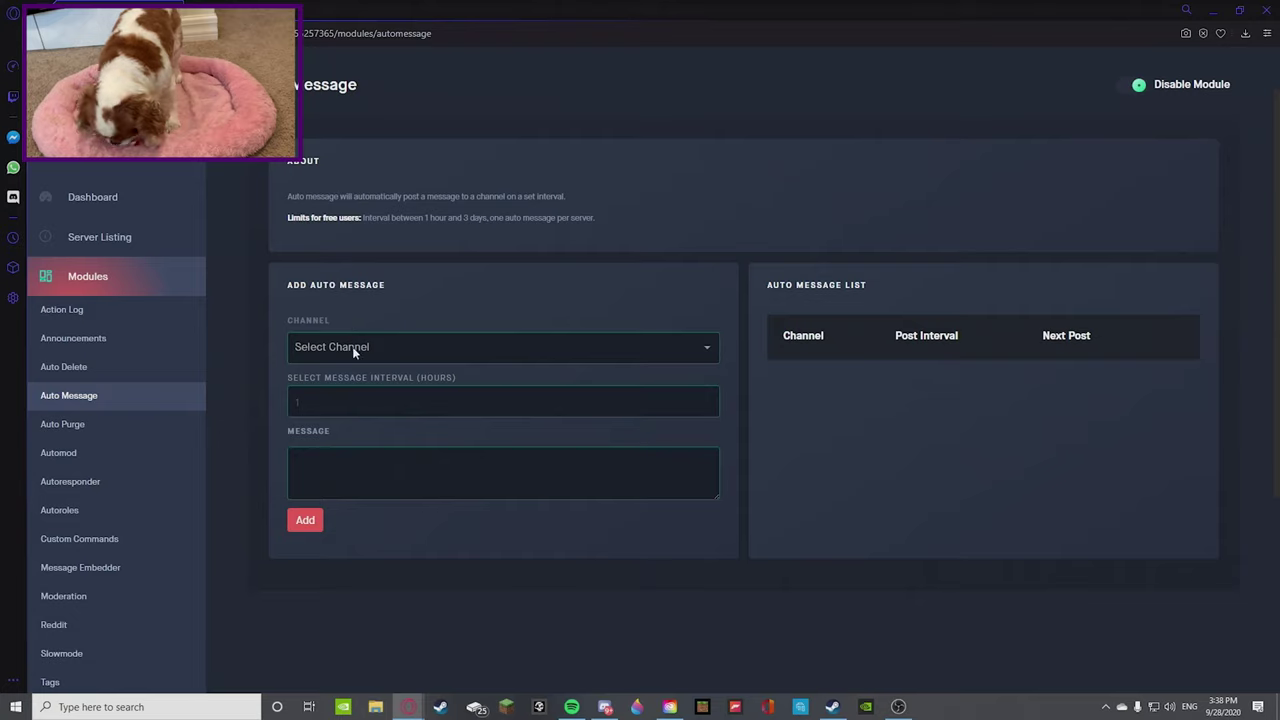
{"action": "left_click", "coordinate": [337, 350]}
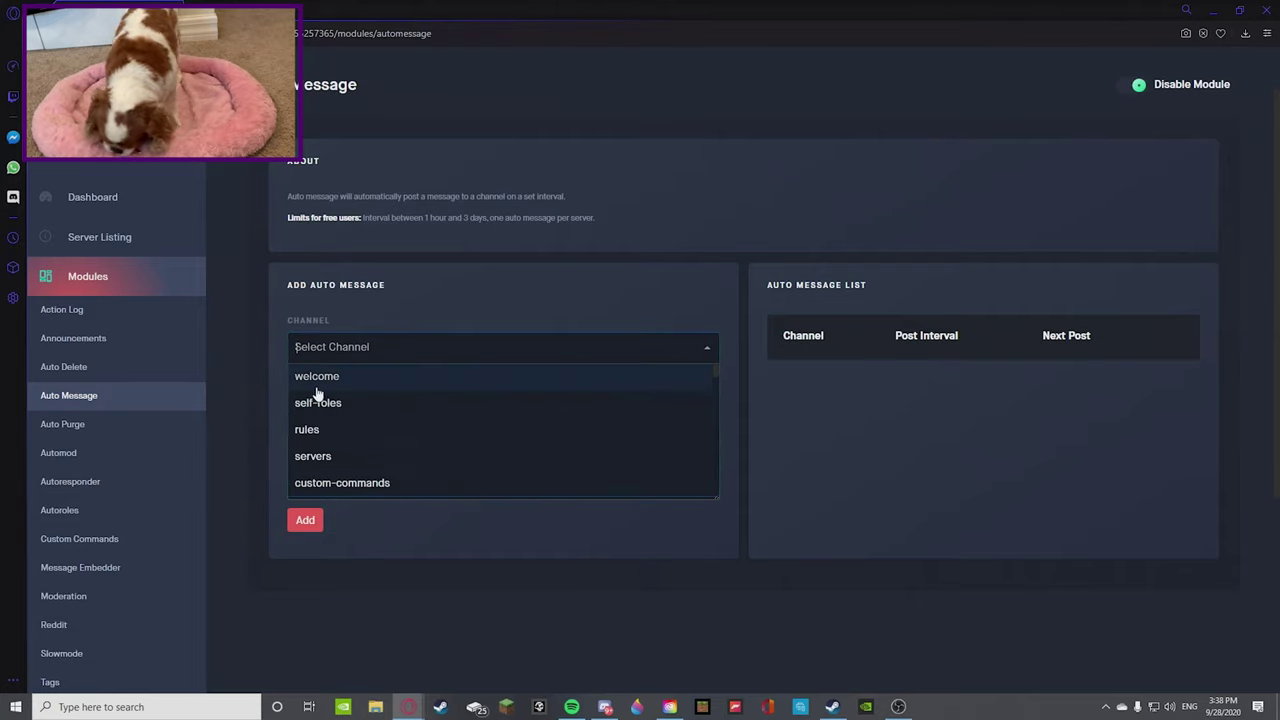
{"action": "left_click", "coordinate": [267, 375]}
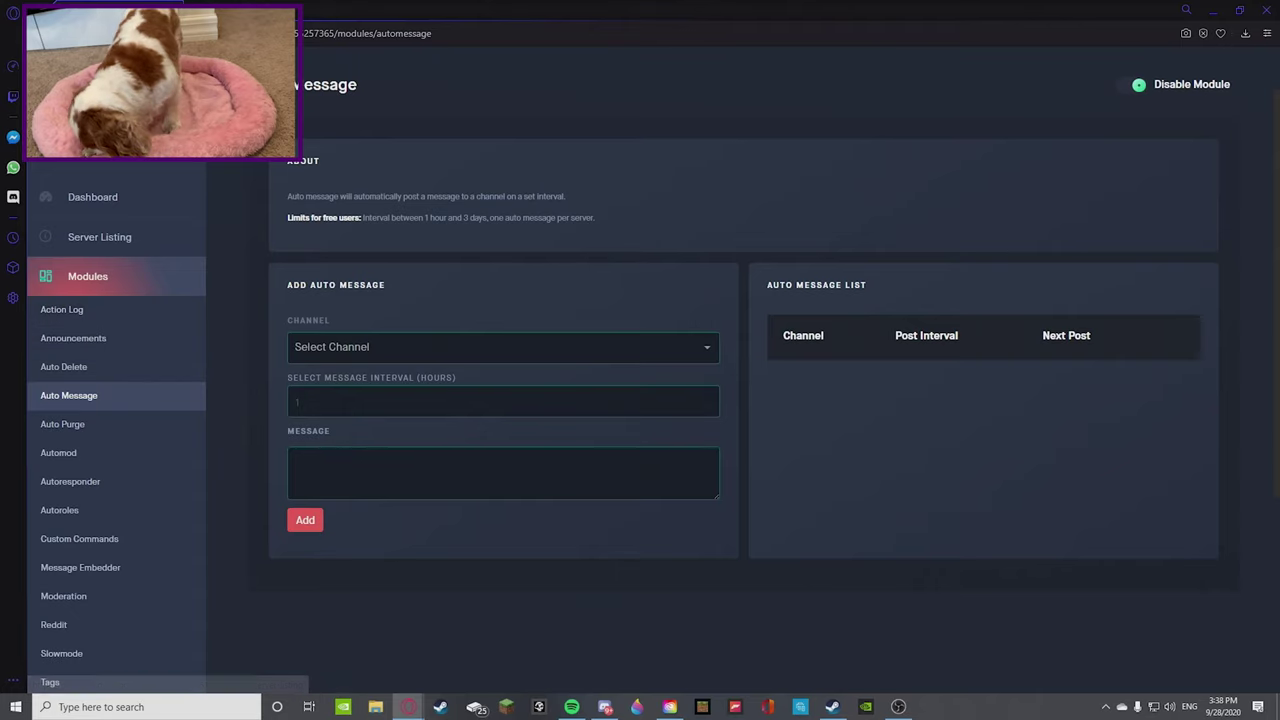
{"action": "left_click", "coordinate": [112, 424]}
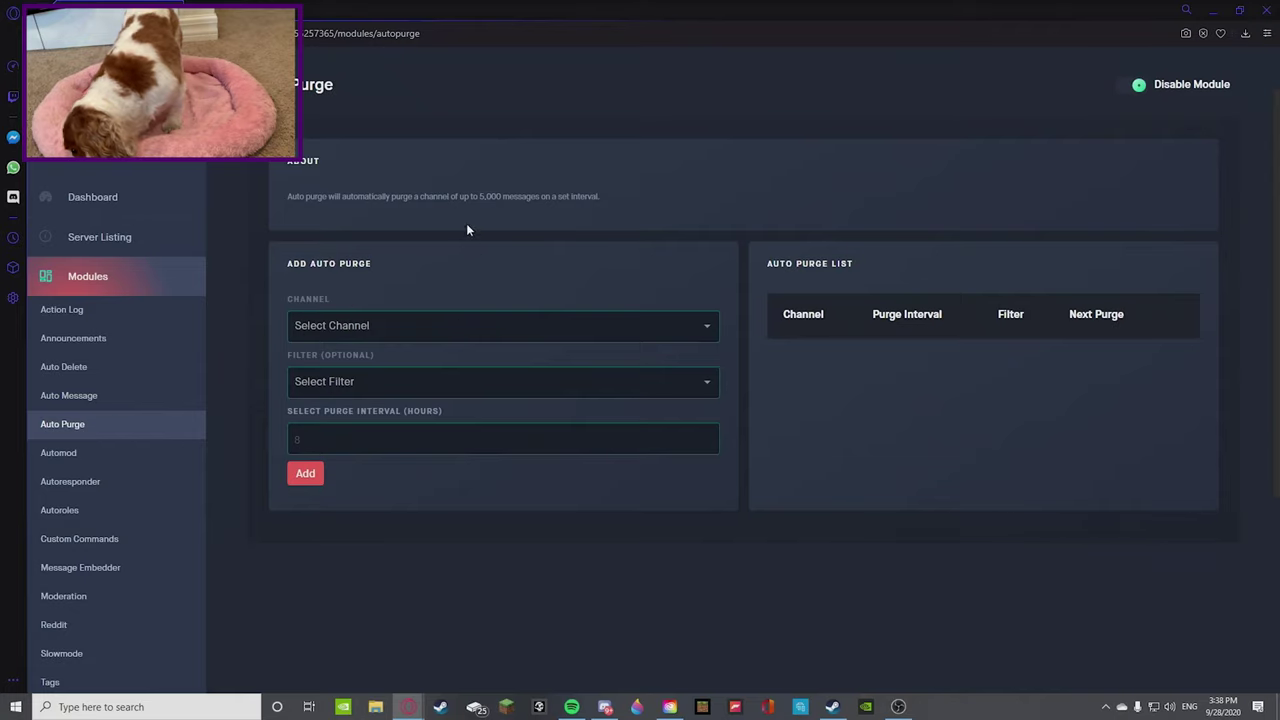
Open the Automod module and examine its log channel, filter options and violation limits
{"action": "scroll", "coordinate": [130, 365], "scroll_direction": "down", "scroll_amount": 2}
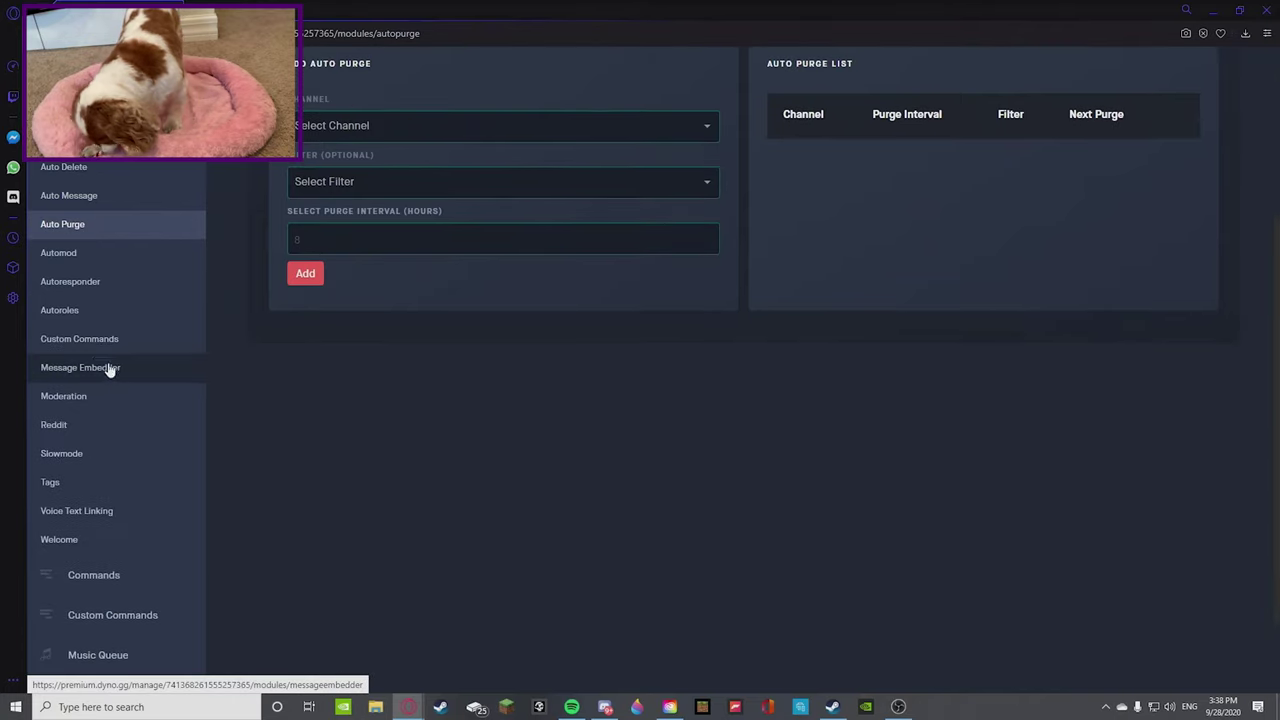
{"action": "left_click", "coordinate": [93, 258]}
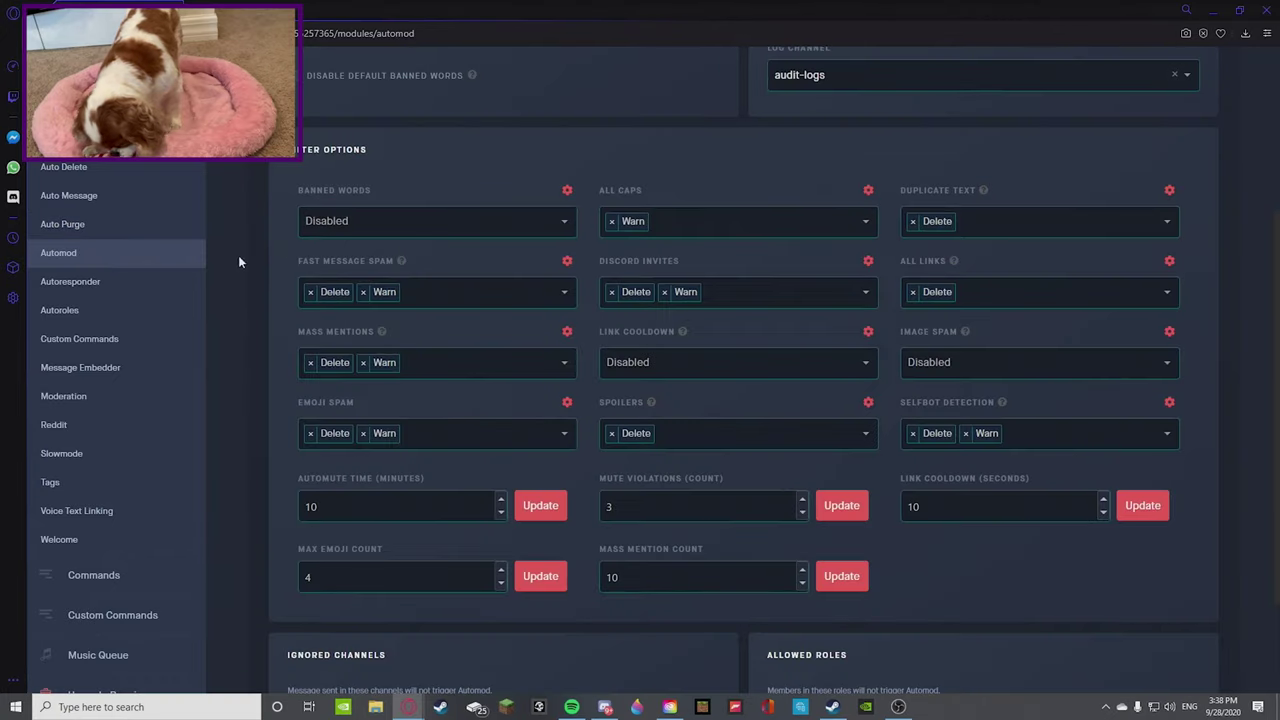
{"action": "scroll", "coordinate": [280, 265], "scroll_direction": "down", "scroll_amount": 1}
{"action": "scroll", "coordinate": [269, 281], "scroll_direction": "up", "scroll_amount": 2}
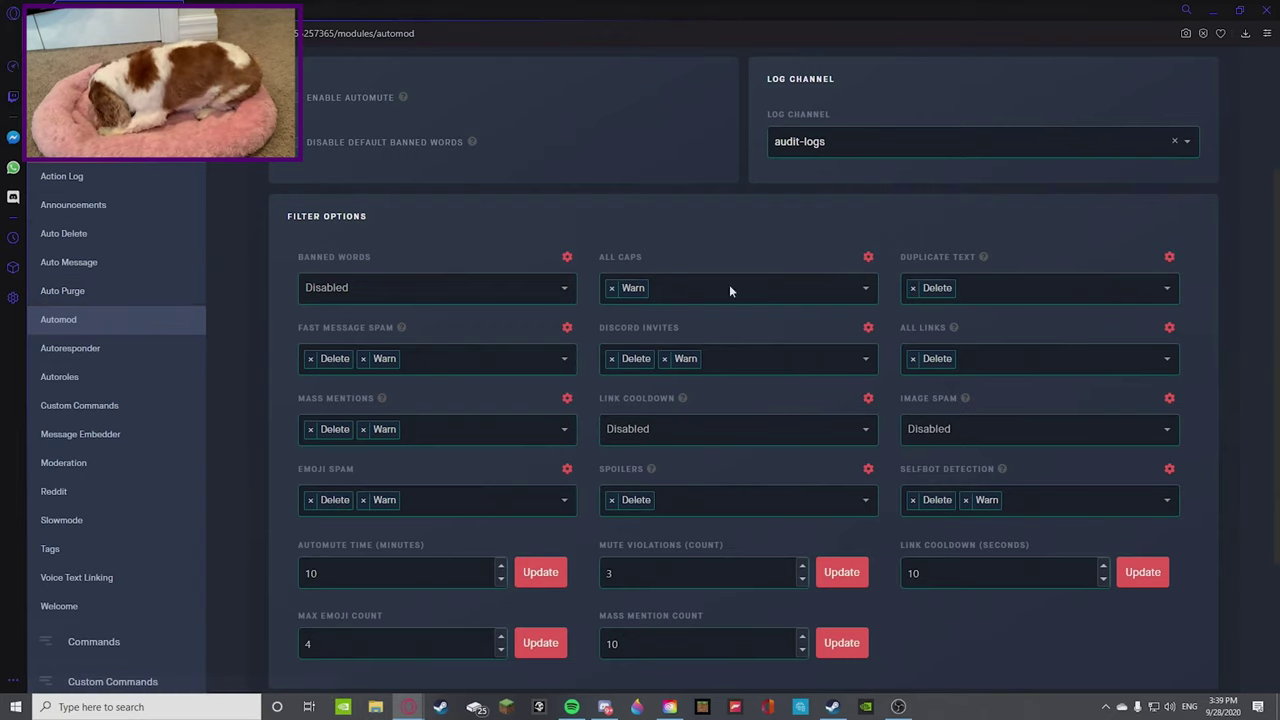
{"action": "scroll", "coordinate": [80, 300], "scroll_direction": "down", "scroll_amount": 2}
{"action": "scroll", "coordinate": [100, 310], "scroll_direction": "up", "scroll_amount": 2}
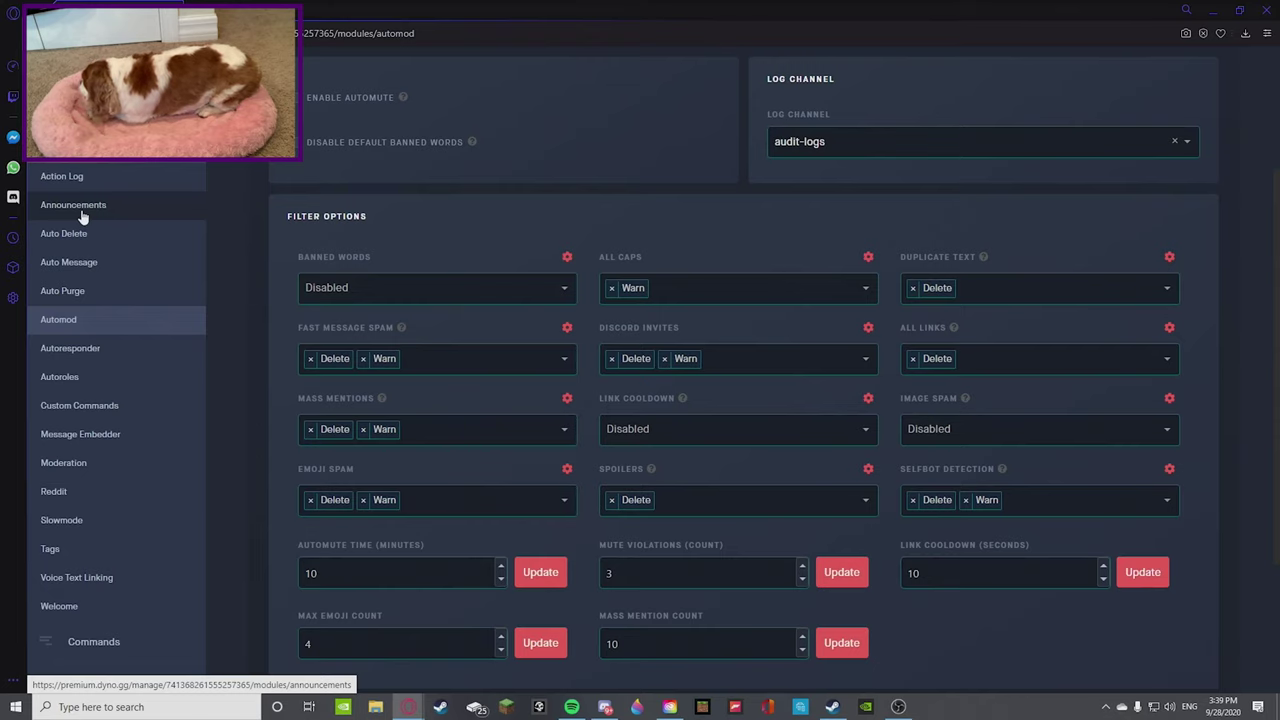
{"action": "scroll", "coordinate": [88, 190], "scroll_direction": "up", "scroll_amount": 2}
{"action": "scroll", "coordinate": [85, 240], "scroll_direction": "down", "scroll_amount": 2}
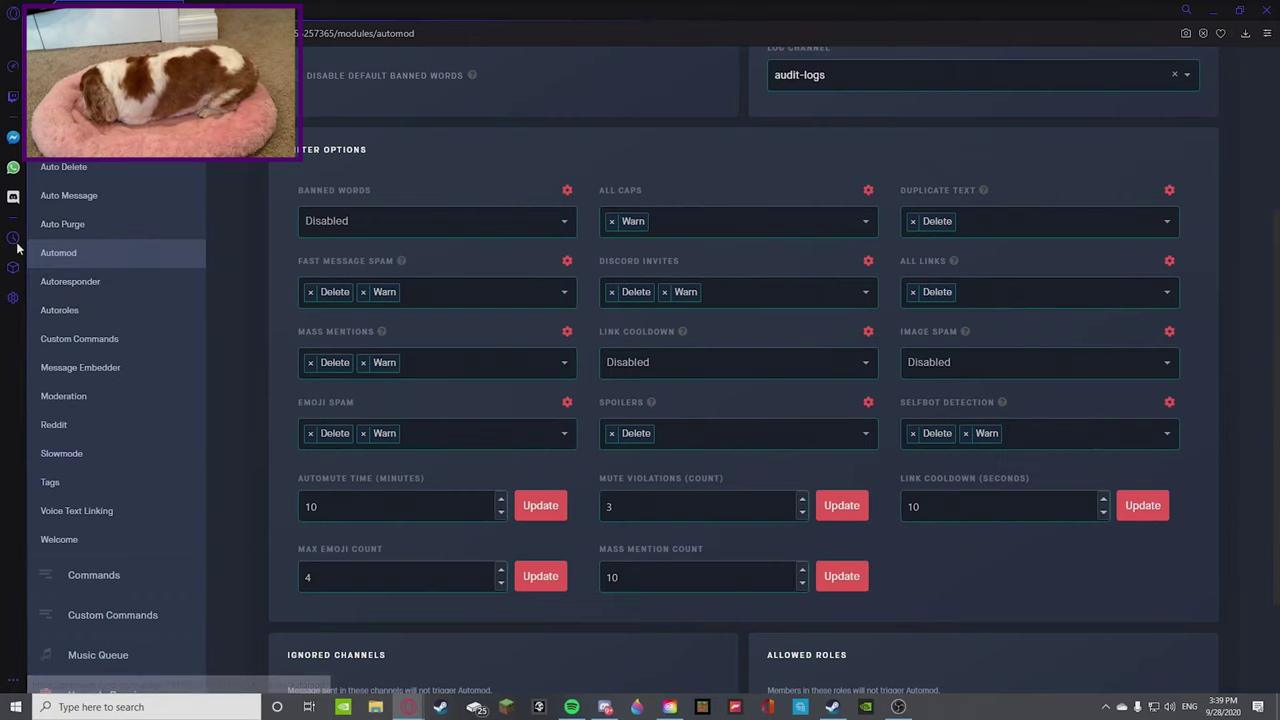
{"action": "scroll", "coordinate": [262, 300], "scroll_direction": "up", "scroll_amount": 2}
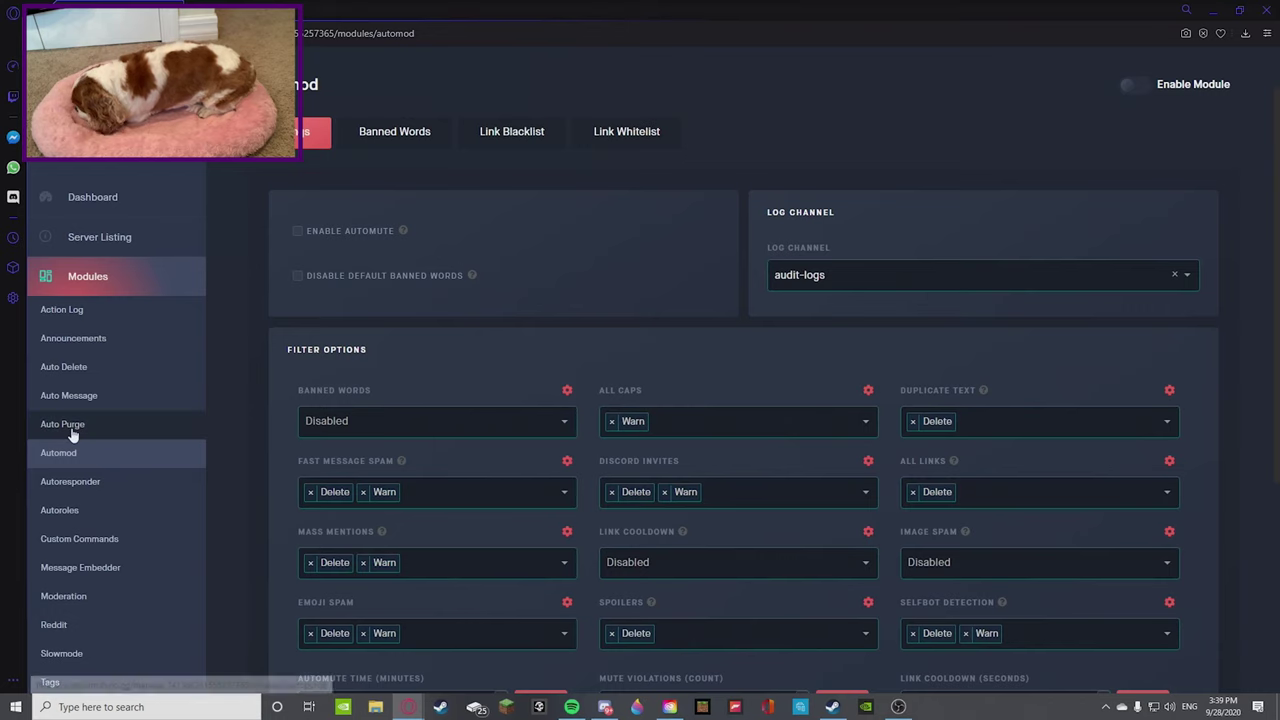
{"action": "scroll", "coordinate": [110, 415], "scroll_direction": "down", "scroll_amount": 2}
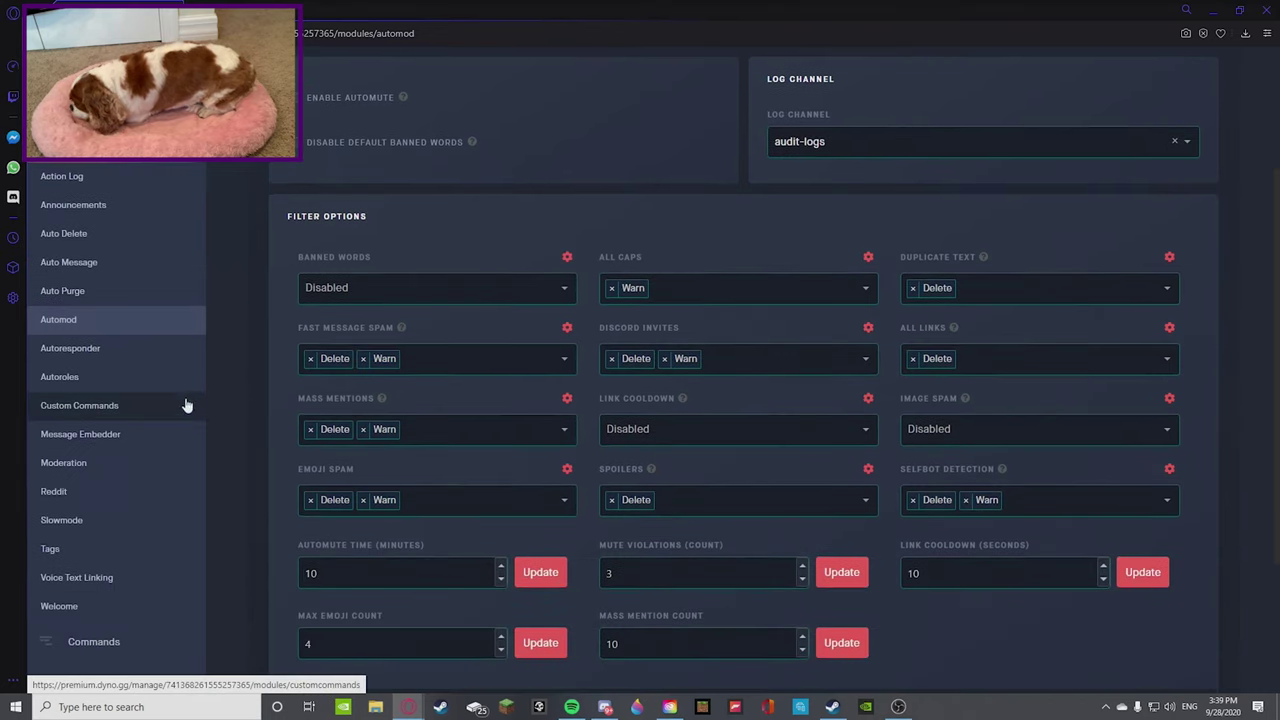
View the actions available for Automod's Banned Words filter without changing the selection
{"action": "left_click", "coordinate": [381, 287]}
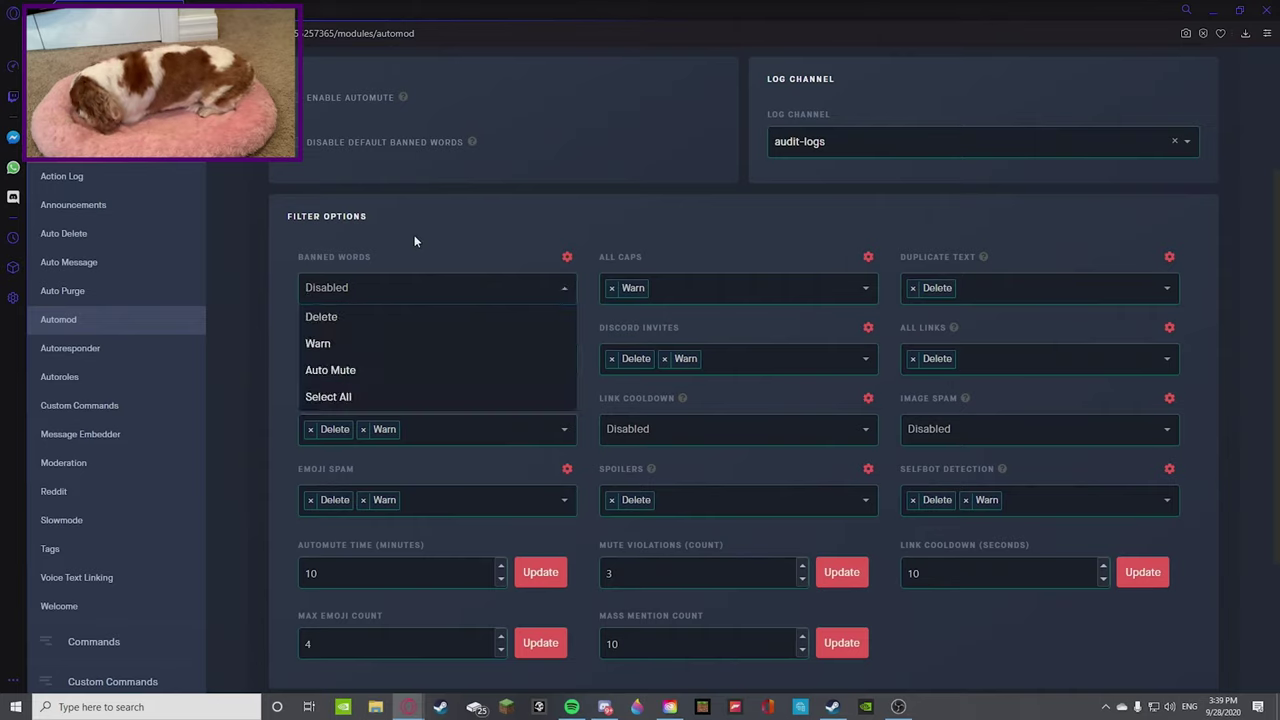
{"action": "left_click", "coordinate": [371, 298]}
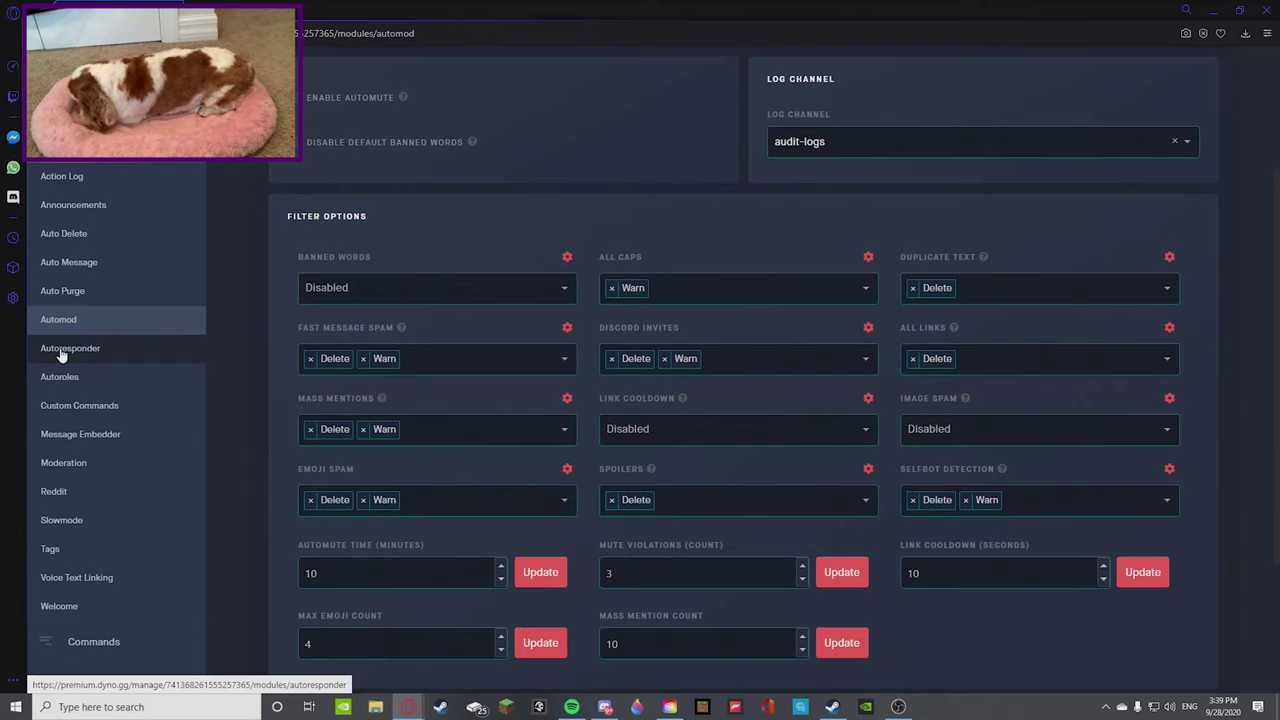
{"action": "left_click_drag", "start_coordinate": [57, 348], "coordinate": [61, 348]}
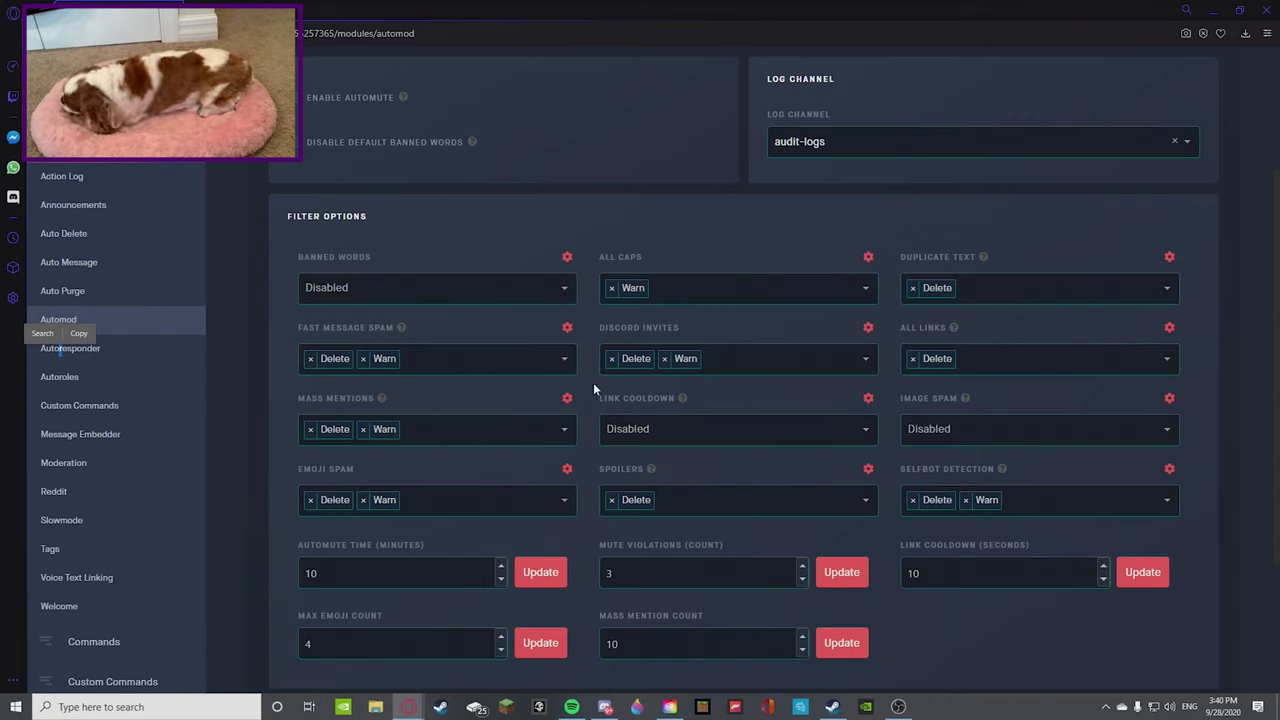
{"action": "left_click", "coordinate": [223, 374]}
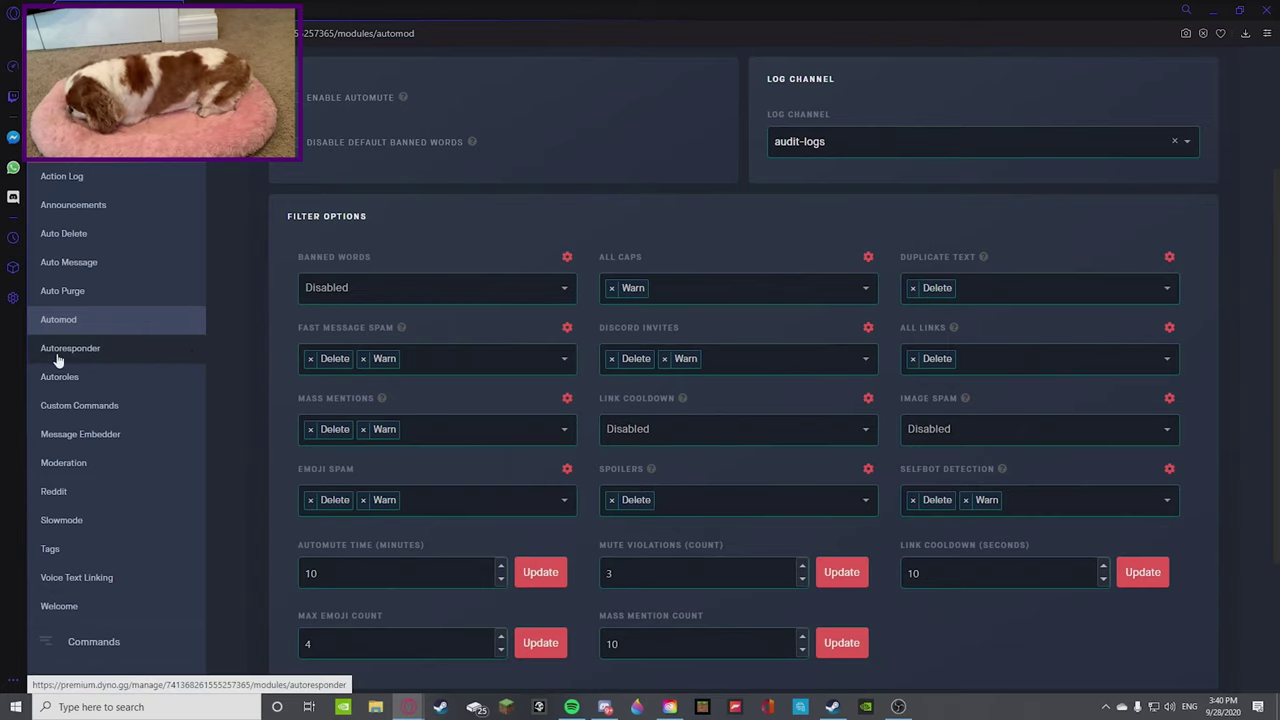
Open the Autoresponder module, and examine the role form and autorole list in the Autoroles module
{"action": "left_click", "coordinate": [100, 354]}
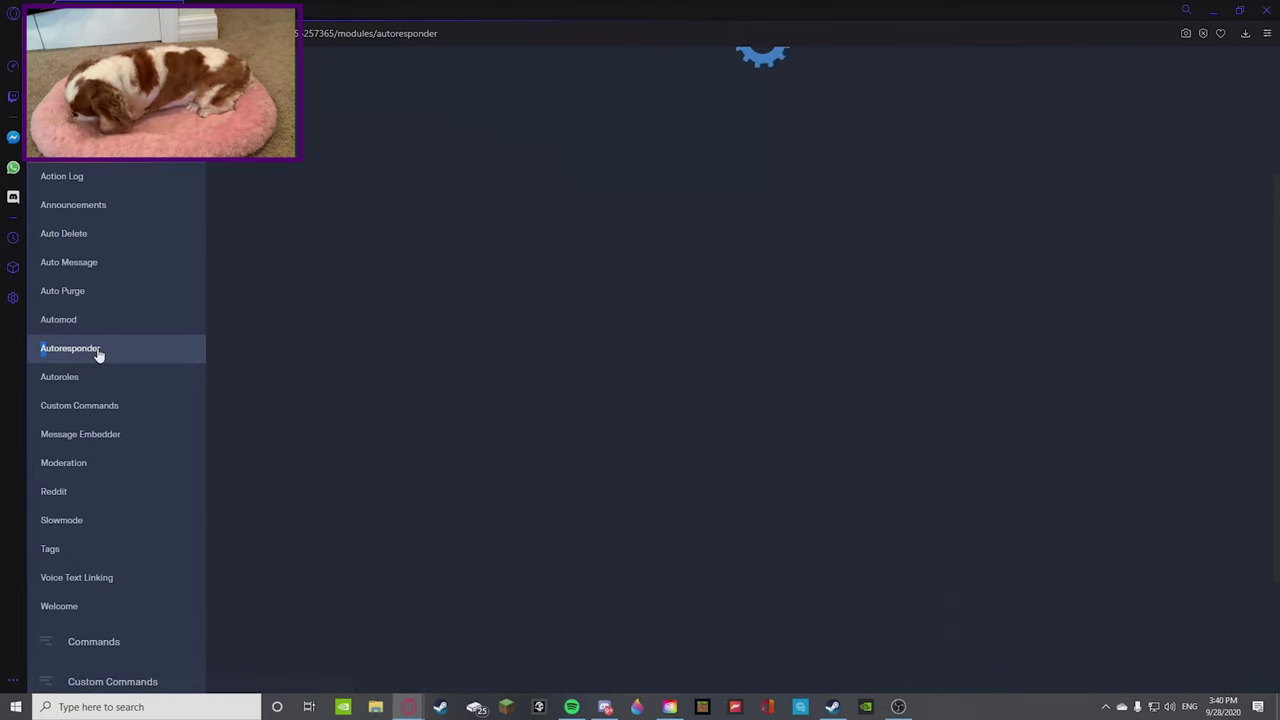
{"action": "scroll", "coordinate": [300, 326], "scroll_direction": "up", "scroll_amount": 3}
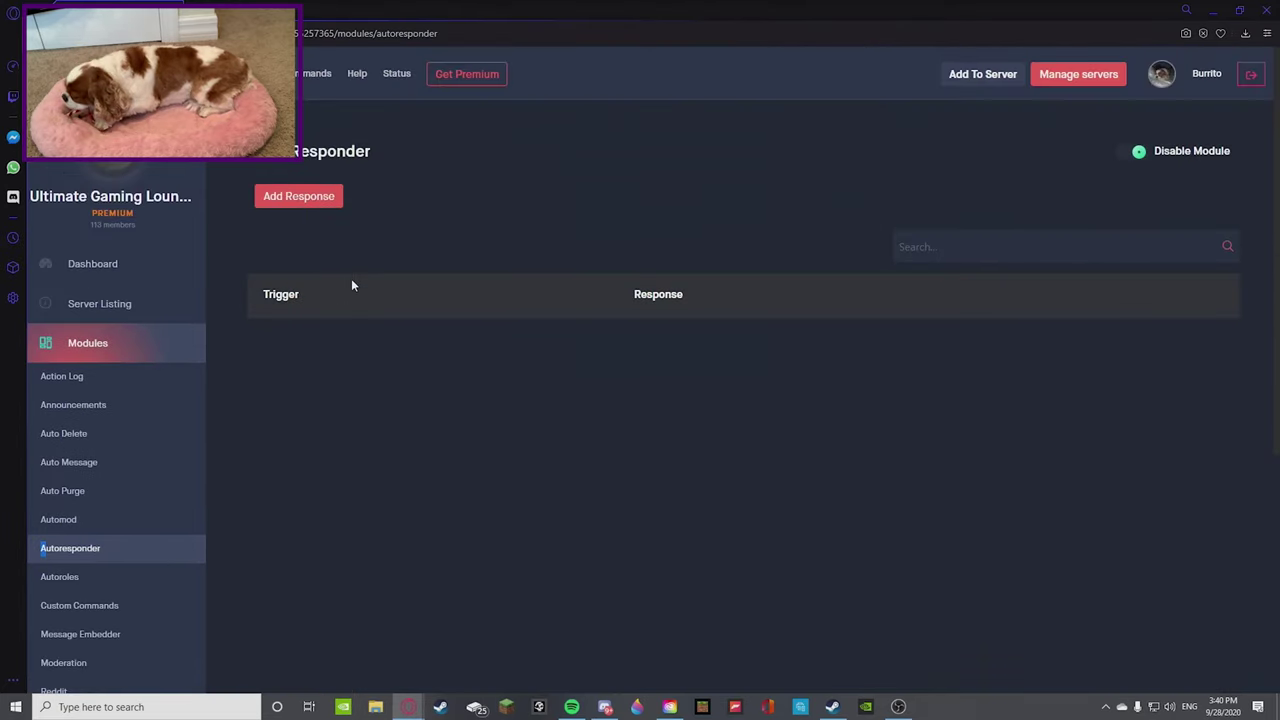
{"action": "left_click", "coordinate": [82, 577]}
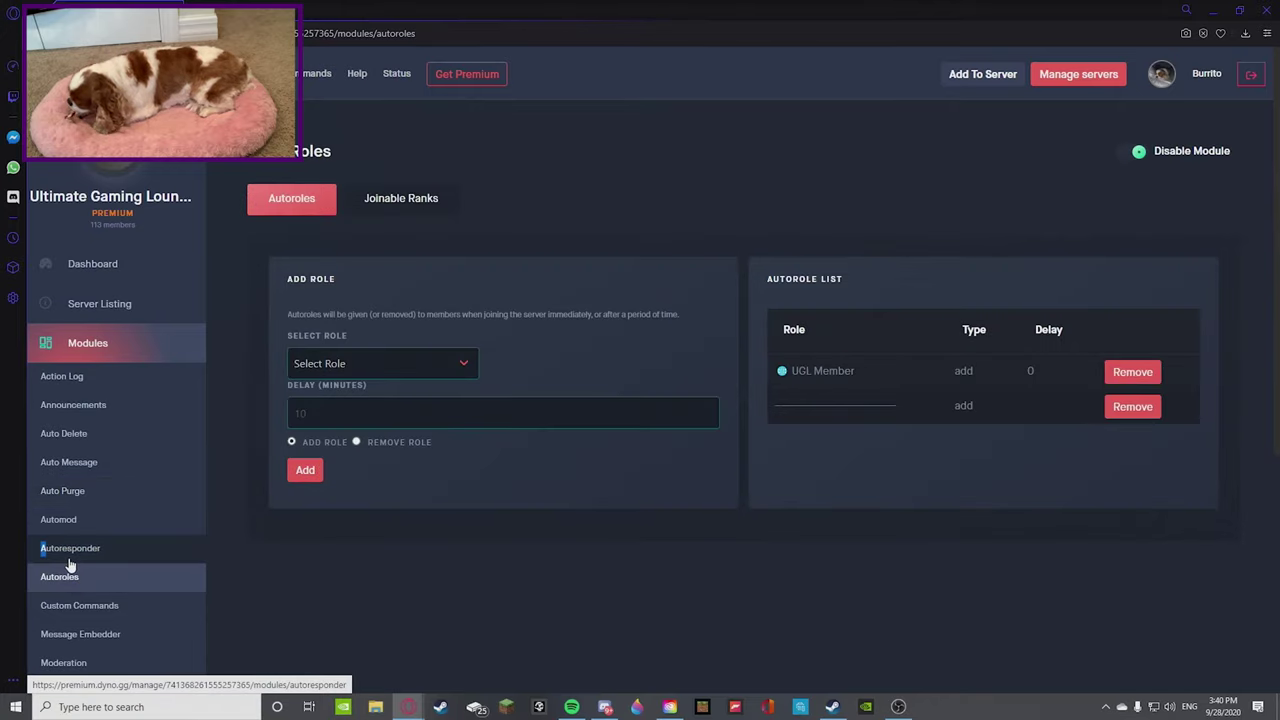
{"action": "scroll", "coordinate": [54, 570], "scroll_direction": "down", "scroll_amount": 2}
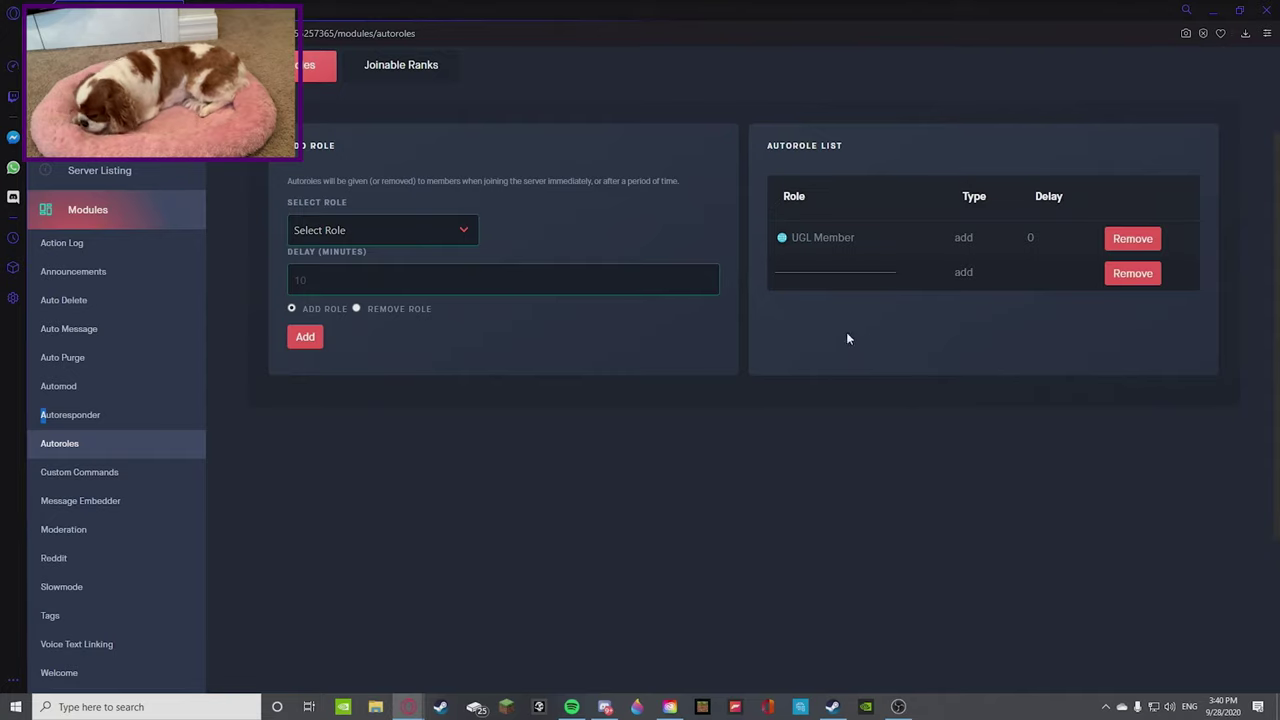
Switch to Discord, leave the server settings and look through the role-grouped member list in general-chat
{"action": "left_click", "coordinate": [605, 707]}
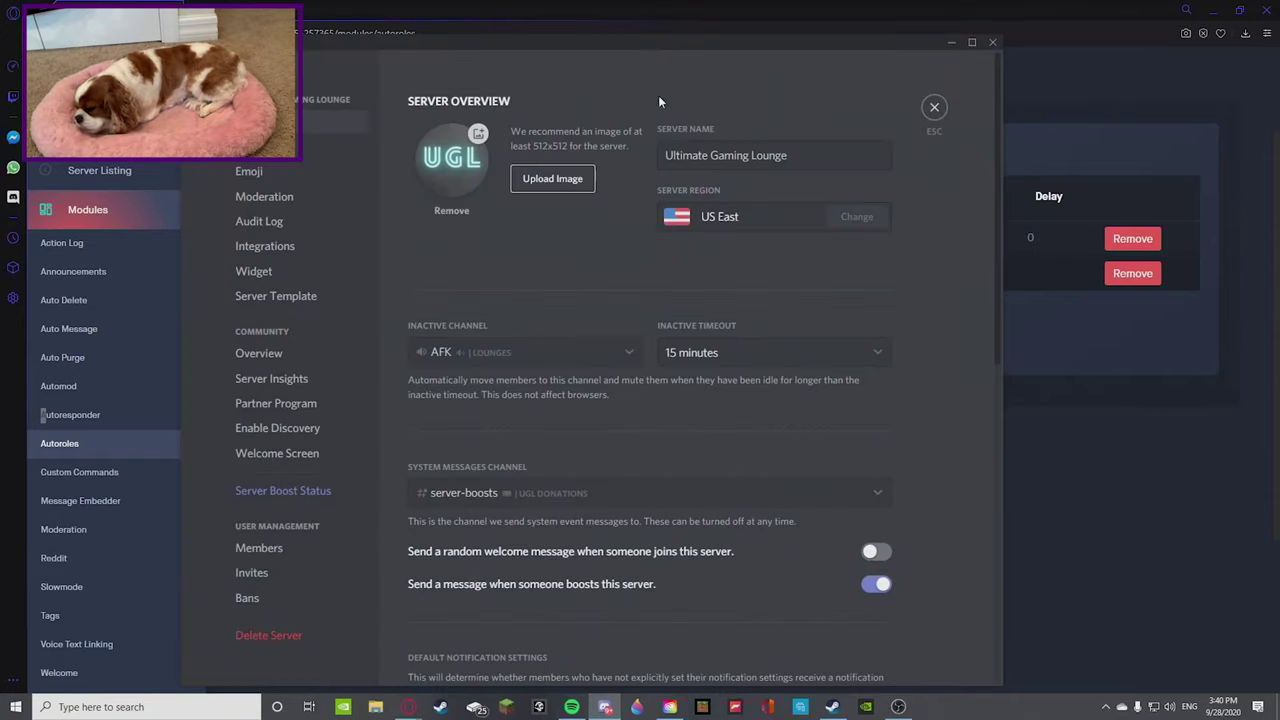
{"action": "left_click", "coordinate": [934, 107]}
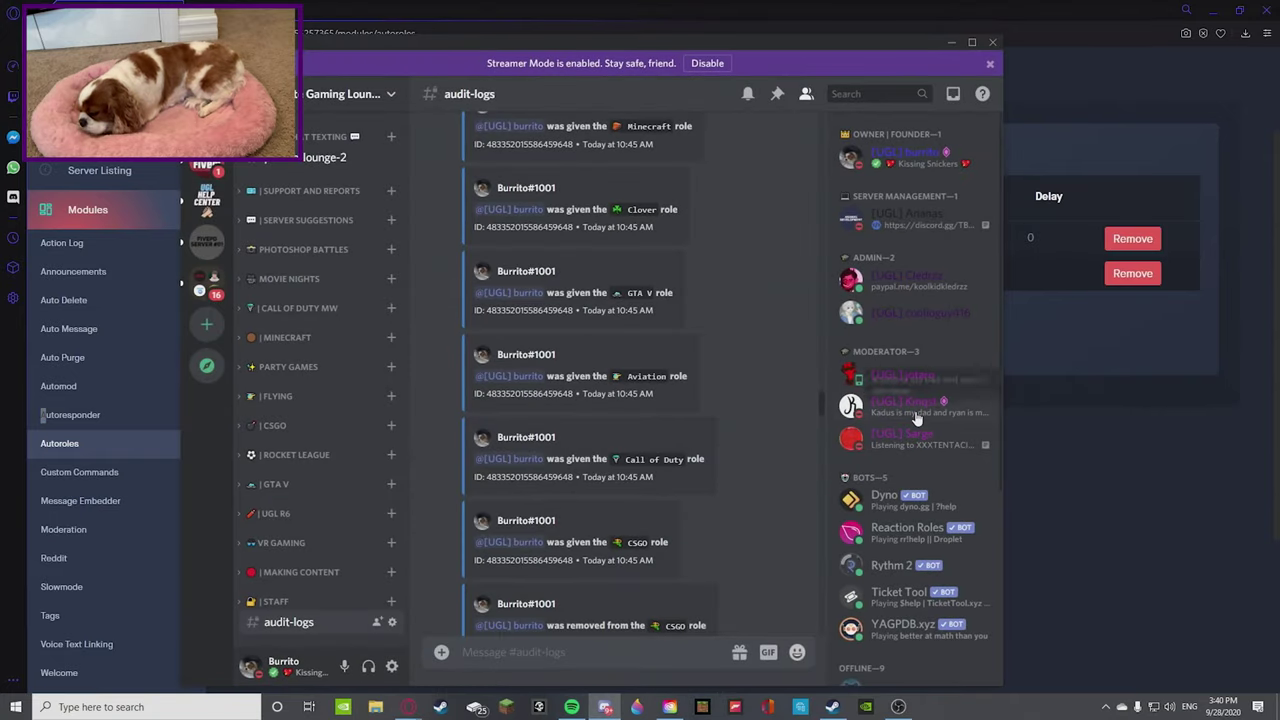
{"action": "scroll", "coordinate": [914, 407], "scroll_direction": "down", "scroll_amount": 5}
{"action": "scroll", "coordinate": [914, 405], "scroll_direction": "up", "scroll_amount": 4}
{"action": "scroll", "coordinate": [310, 266], "scroll_direction": "up", "scroll_amount": 5}
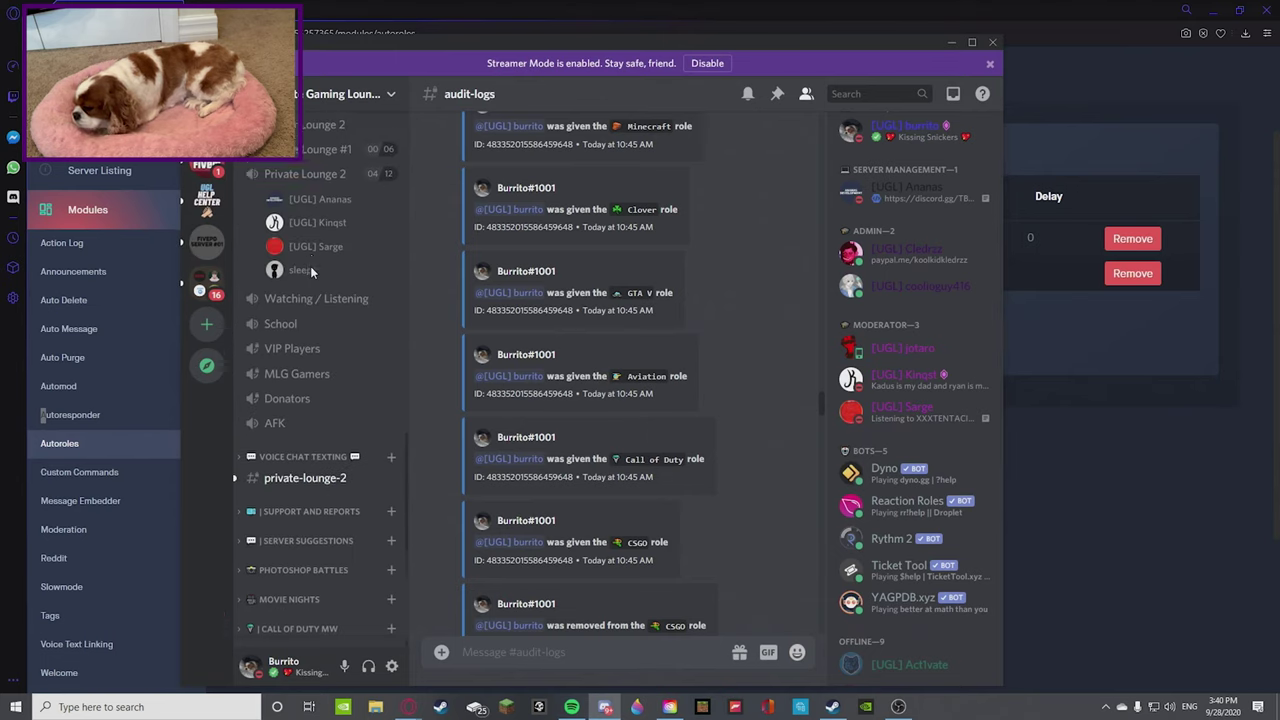
{"action": "scroll", "coordinate": [310, 266], "scroll_direction": "up", "scroll_amount": 5}
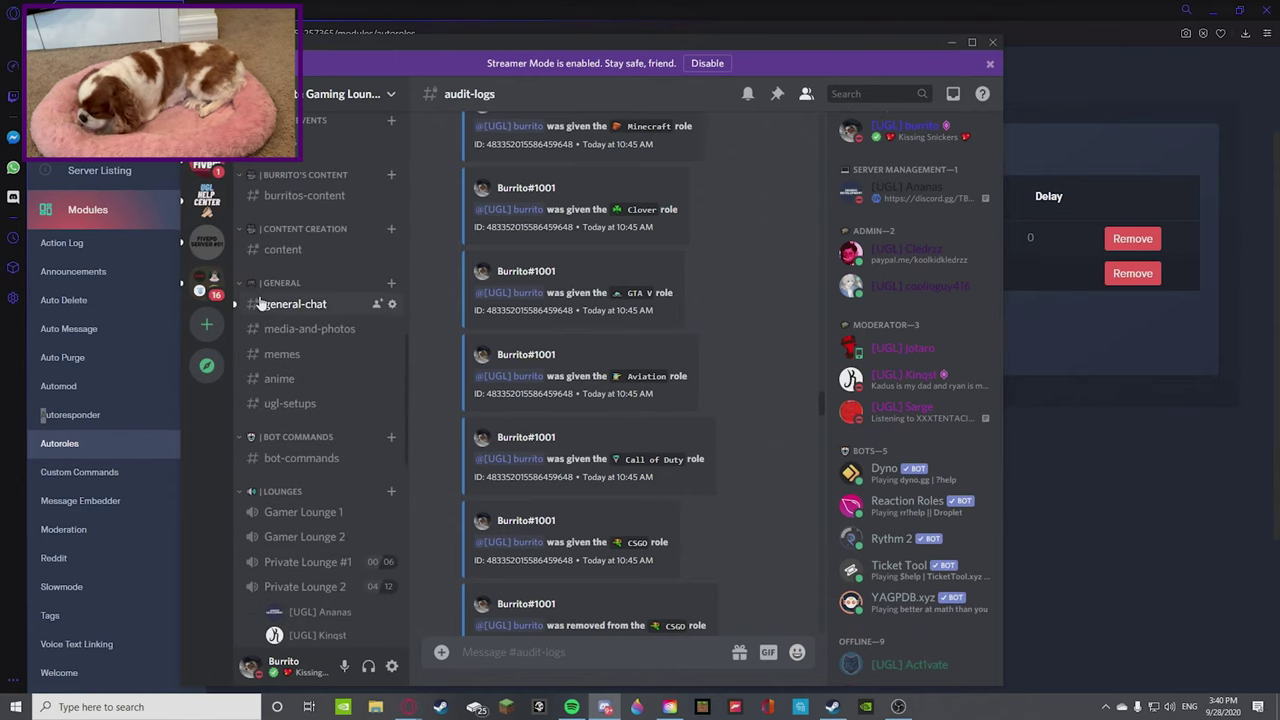
{"action": "left_click", "coordinate": [268, 304]}
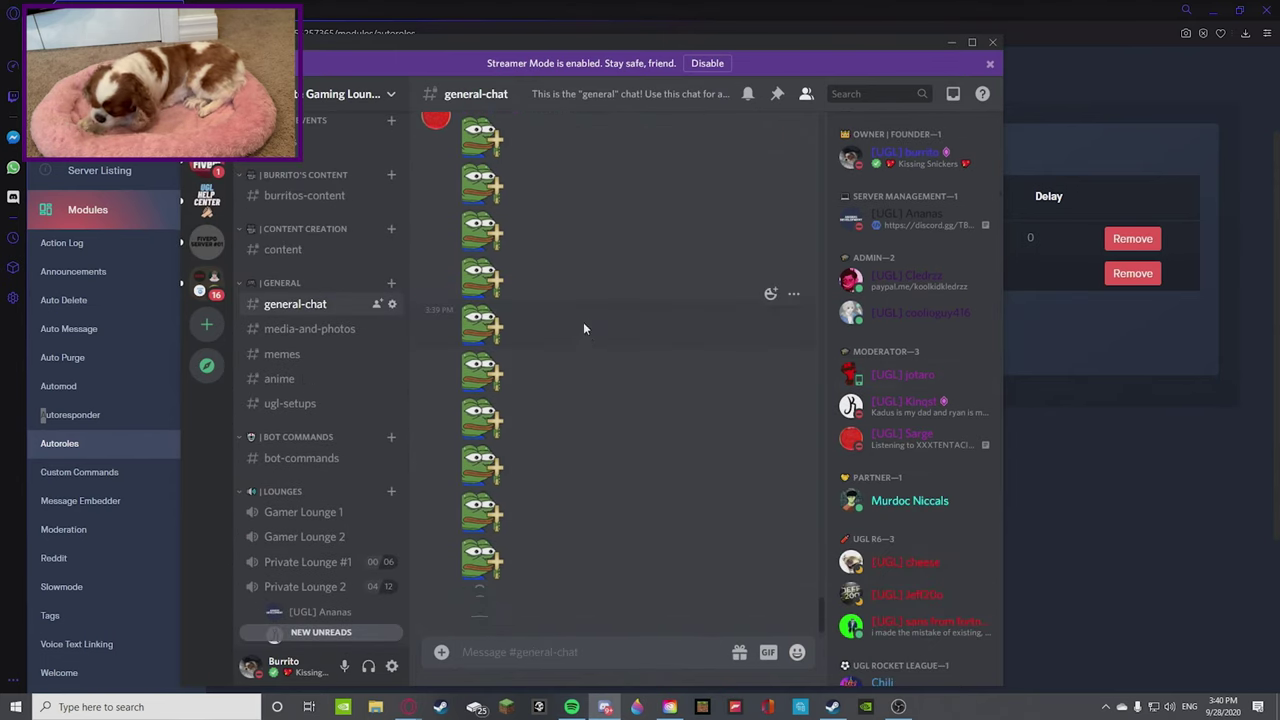
{"action": "scroll", "coordinate": [888, 525], "scroll_direction": "down", "scroll_amount": 3}
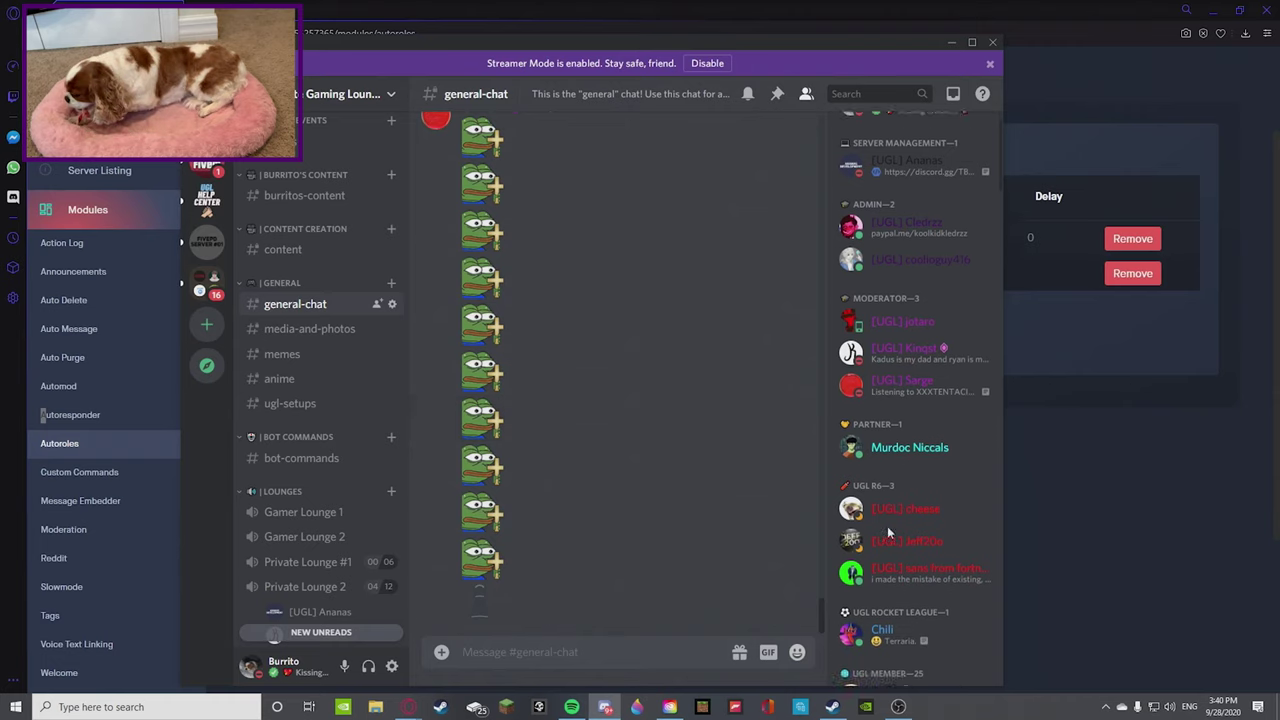
View the roles on the profile of the UGL Member streaming Minecraft, then close it and return to the Dyno dashboard
{"action": "left_click", "coordinate": [908, 449]}
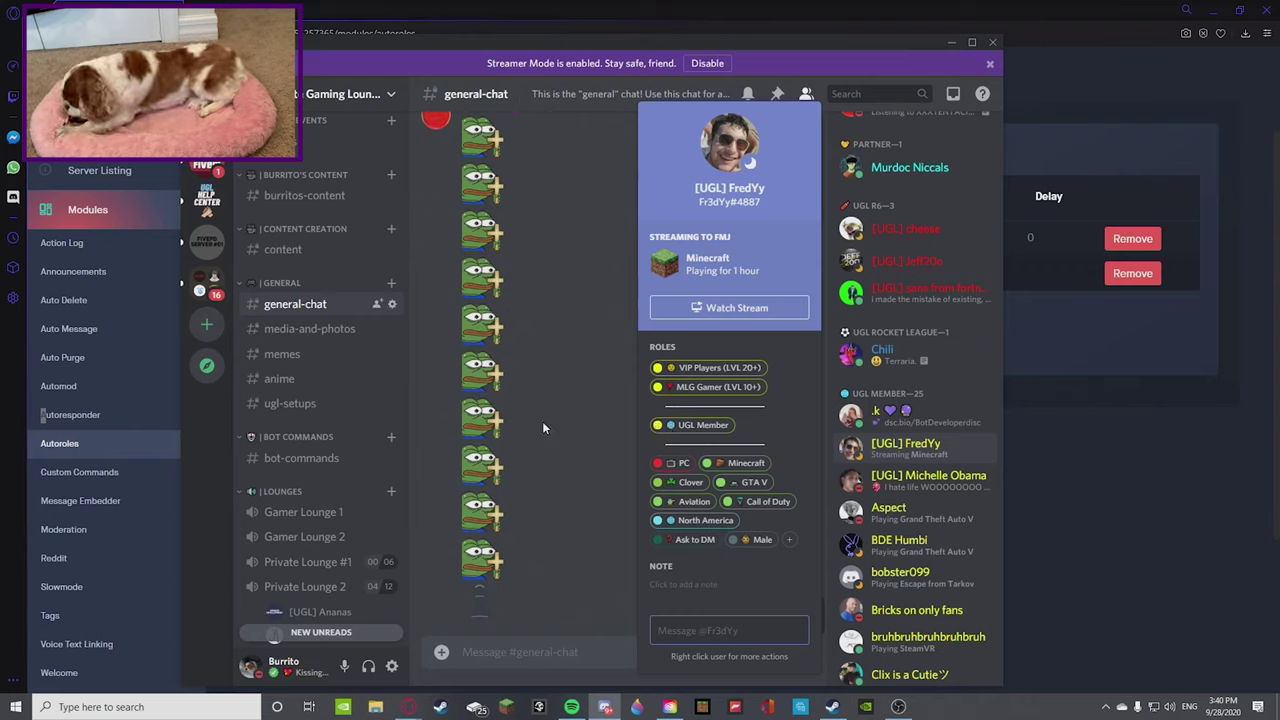
{"action": "scroll", "coordinate": [325, 260], "scroll_direction": "down", "scroll_amount": 5}
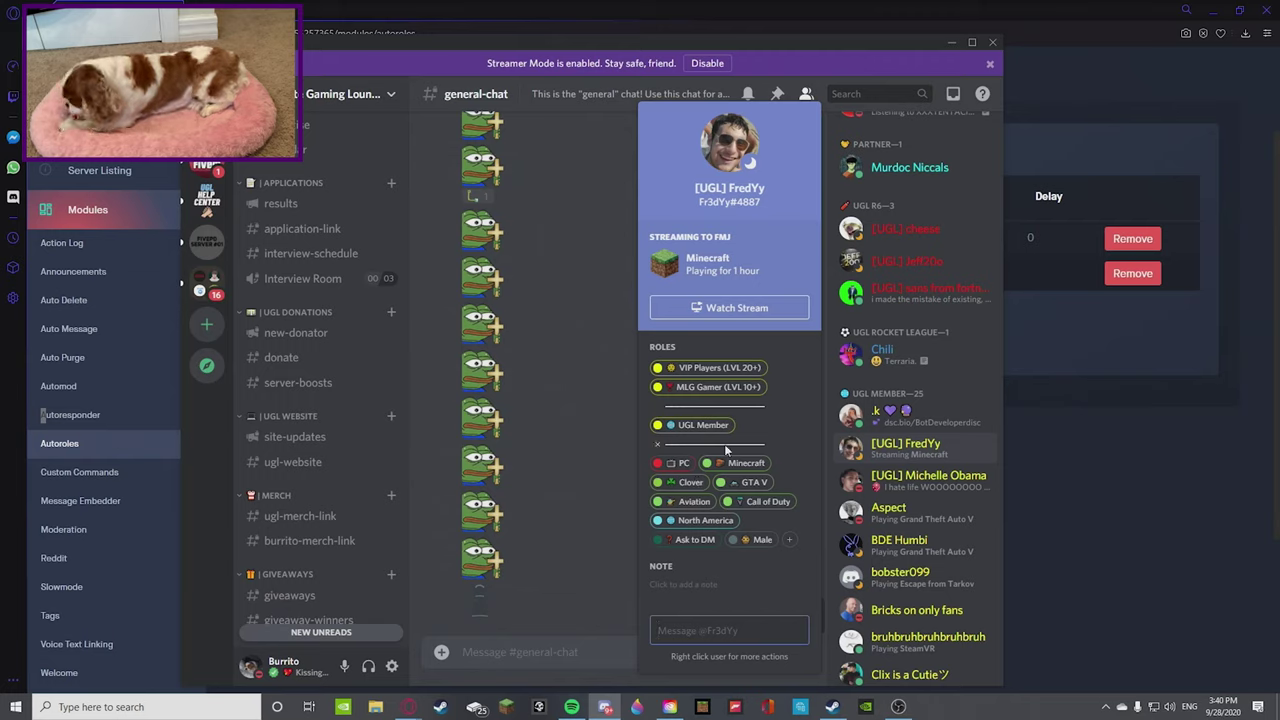
{"action": "left_click", "coordinate": [545, 354]}
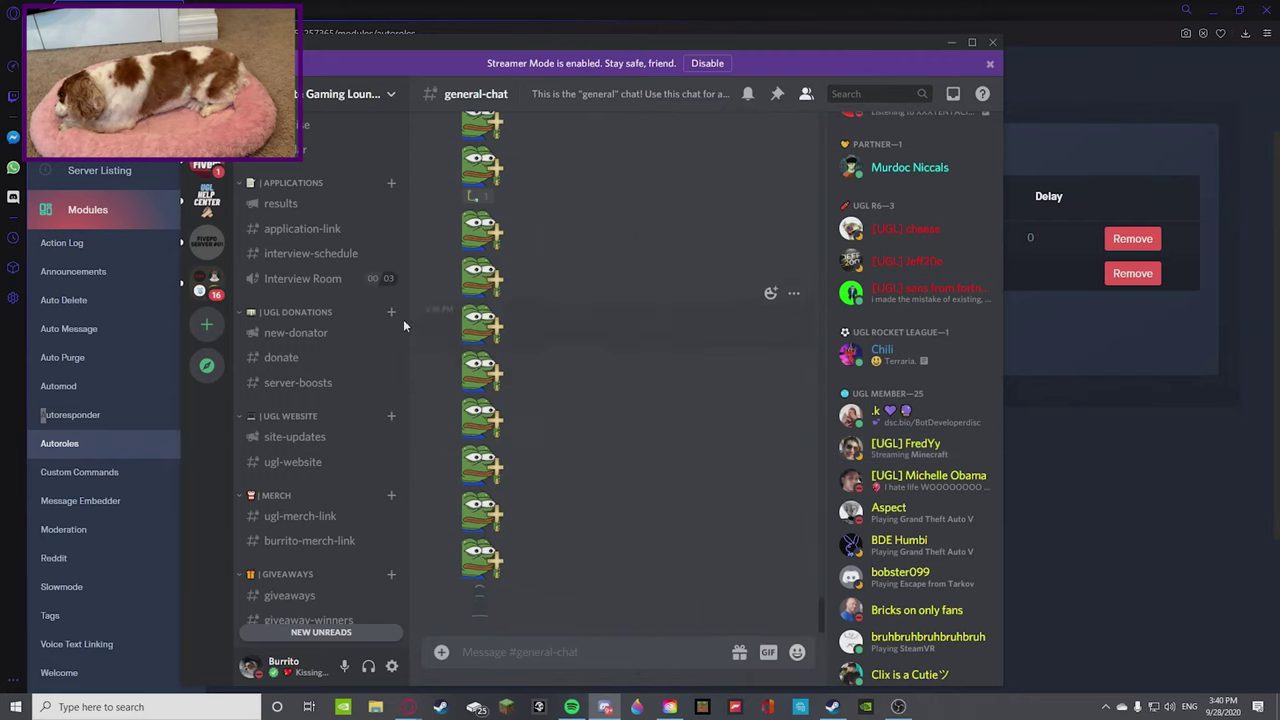
{"action": "left_click", "coordinate": [949, 44]}
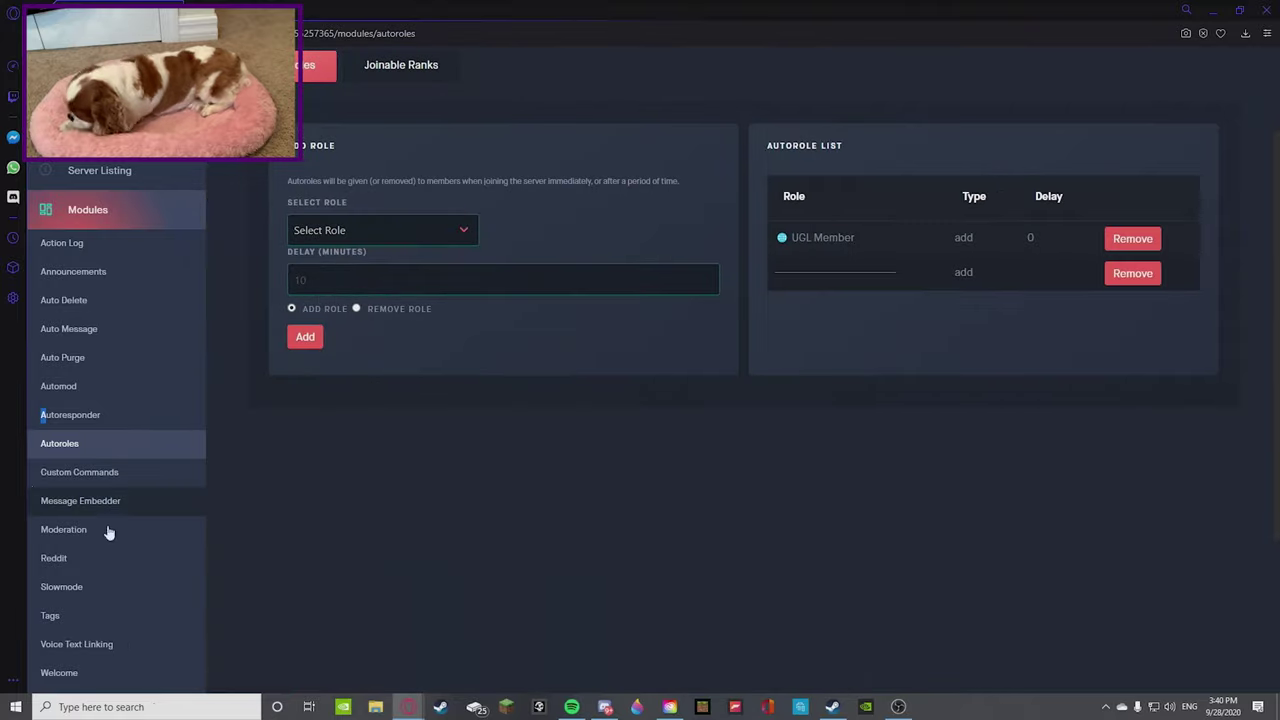
Open Dyno's Custom Commands module, then switch to Discord and highlight !snickers in the custom-commands channel
{"action": "left_click", "coordinate": [80, 471]}
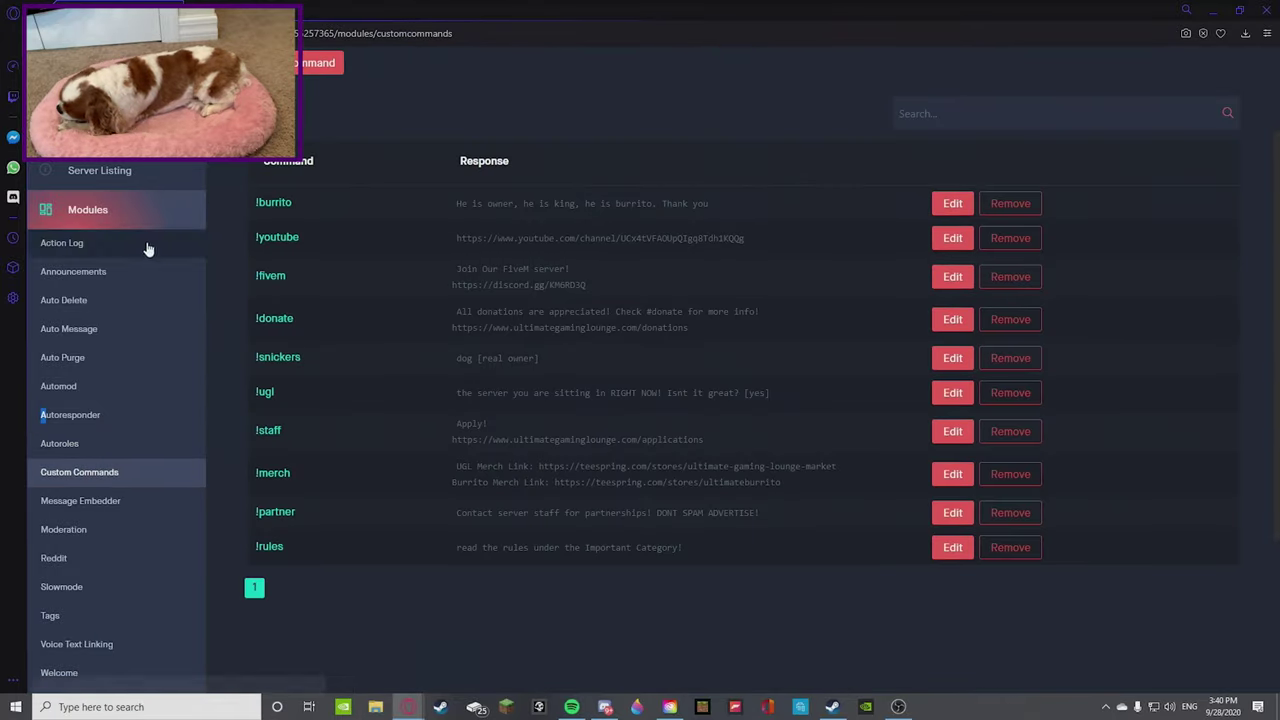
{"action": "left_click", "coordinate": [605, 707]}
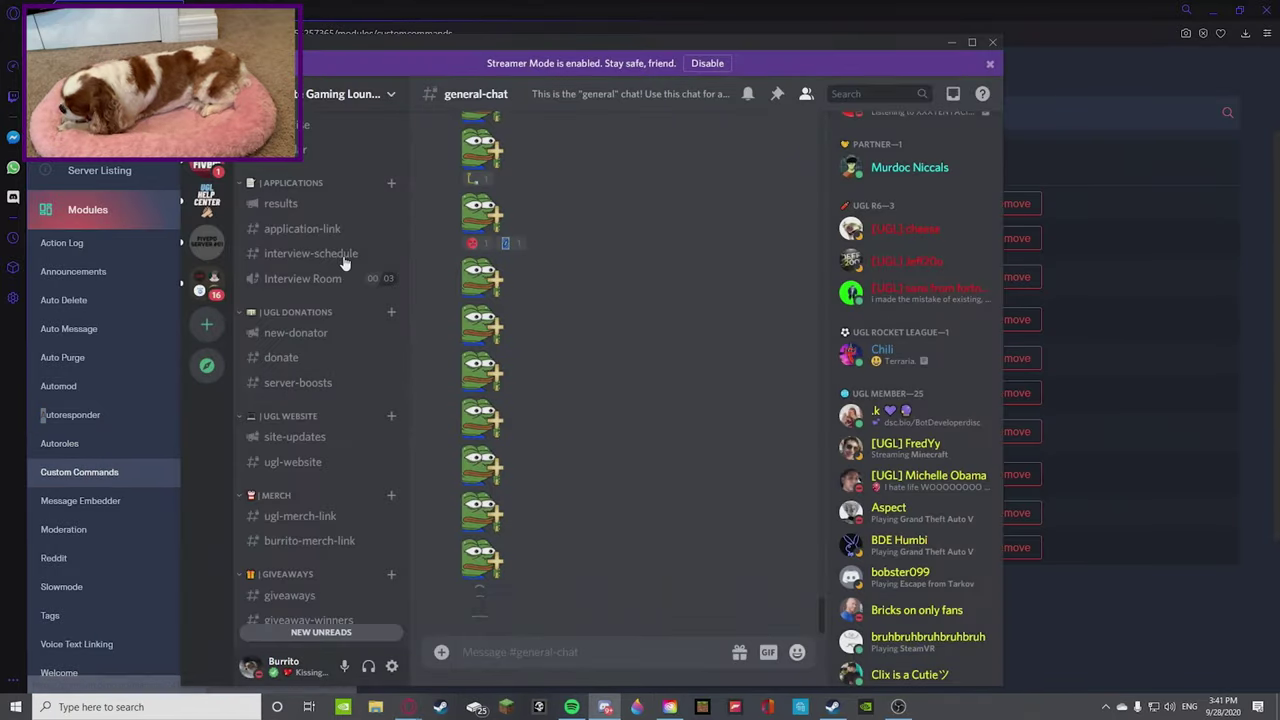
{"action": "scroll", "coordinate": [335, 243], "scroll_direction": "up", "scroll_amount": 5}
{"action": "left_click", "coordinate": [320, 458]}
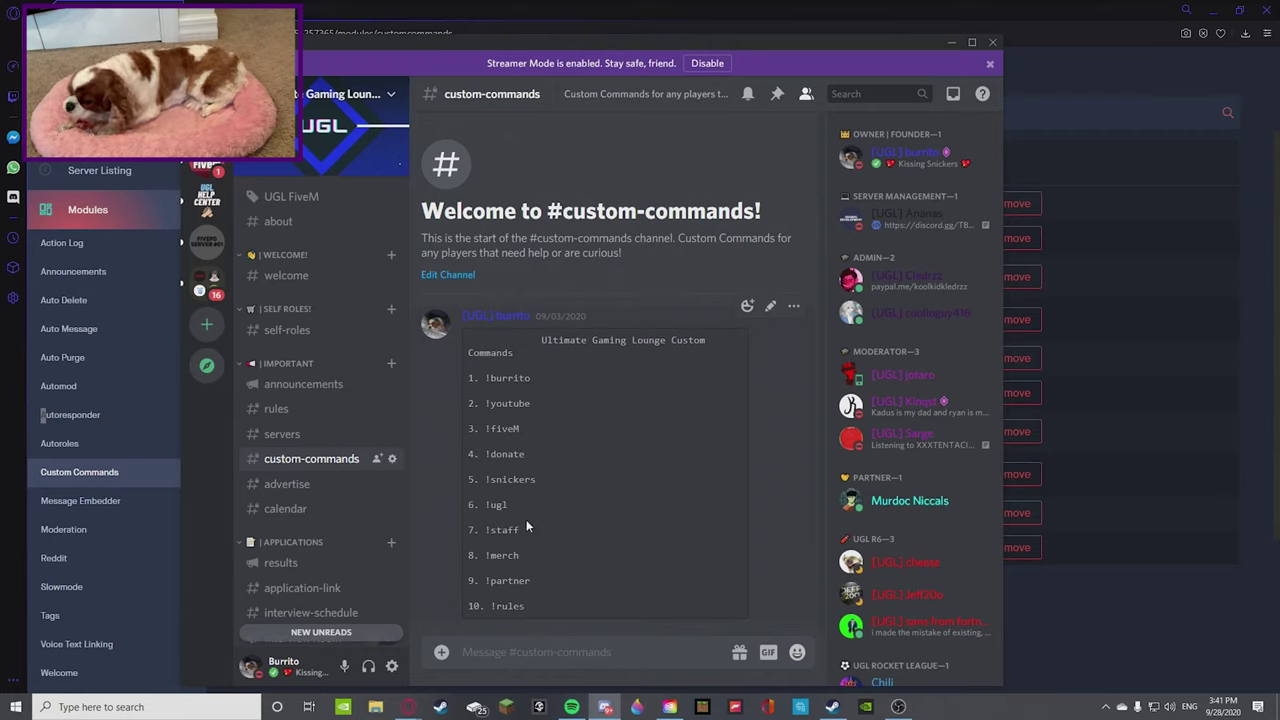
{"action": "left_click_drag", "start_coordinate": [537, 479], "coordinate": [490, 477]}
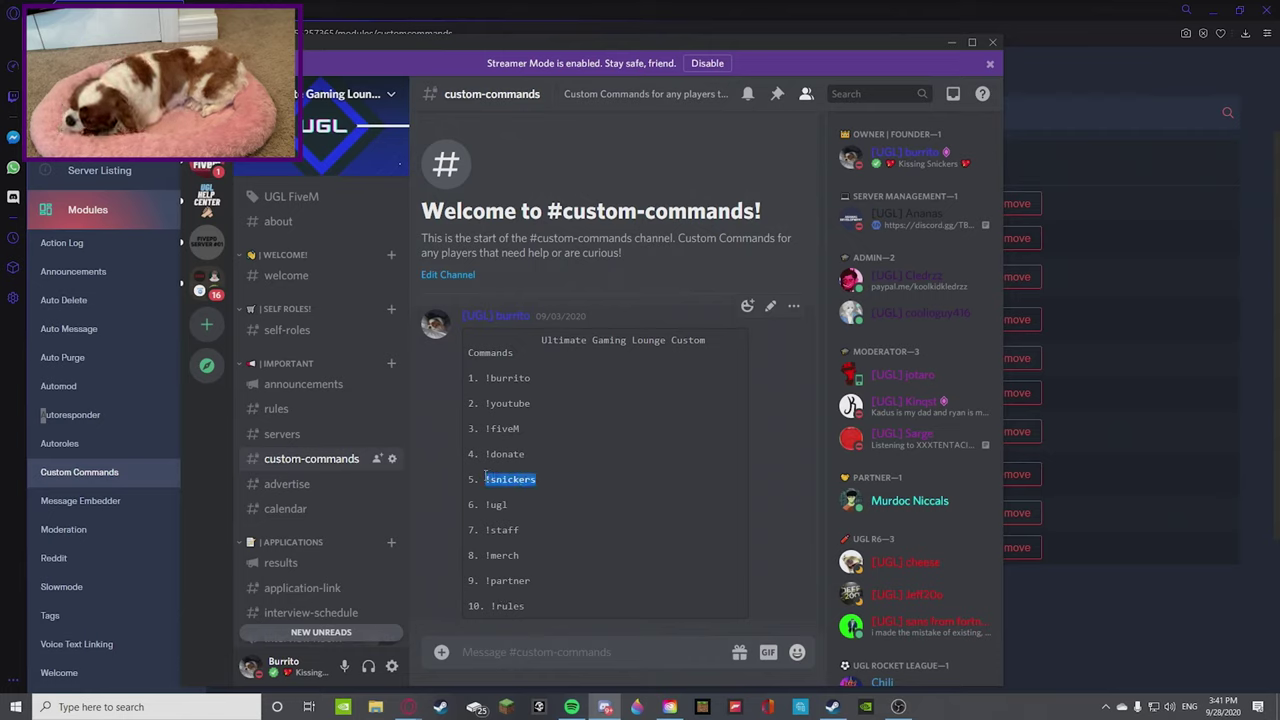
Send the !snickers command in general-chat and highlight Dyno's reply
{"action": "scroll", "coordinate": [143, 491], "scroll_direction": "down", "scroll_amount": 1}
{"action": "scroll", "coordinate": [293, 466], "scroll_direction": "down", "scroll_amount": 3}
{"action": "scroll", "coordinate": [281, 459], "scroll_direction": "down", "scroll_amount": 8}
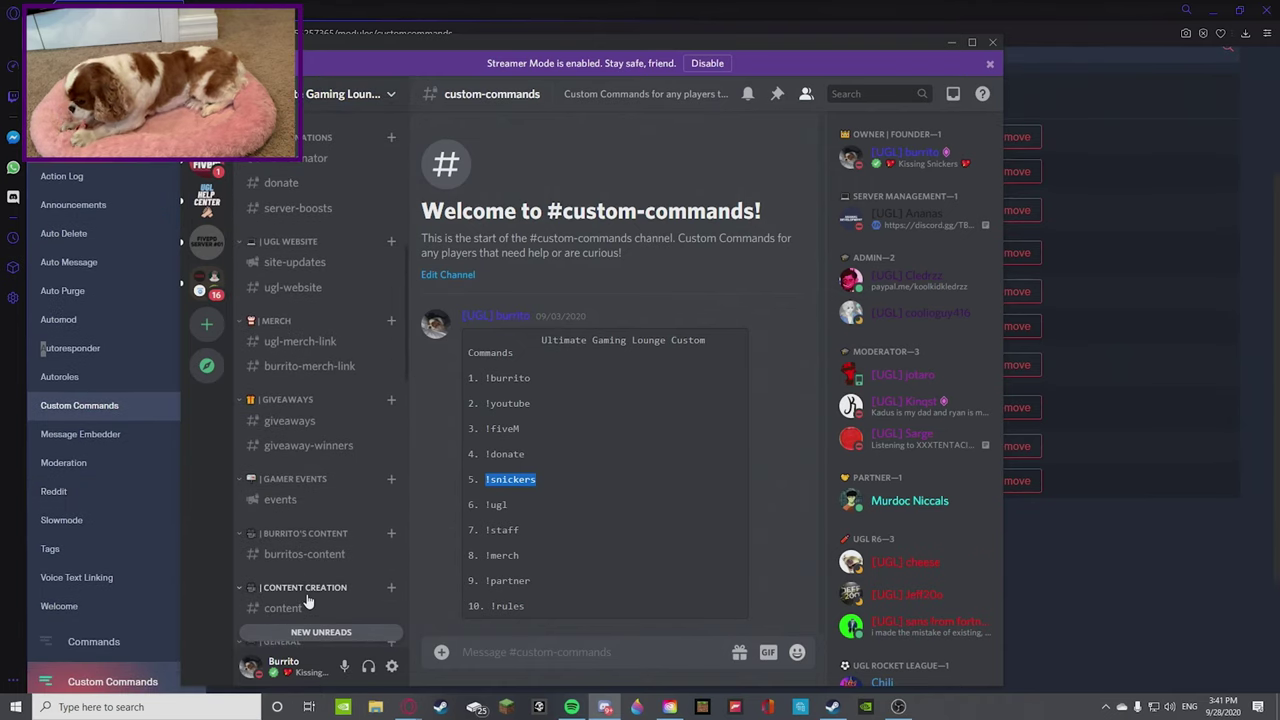
{"action": "scroll", "coordinate": [298, 567], "scroll_direction": "down", "scroll_amount": 2}
{"action": "left_click", "coordinate": [290, 529]}
{"action": "type", "text": "!snickers"}
{"action": "key", "text": "Return"}
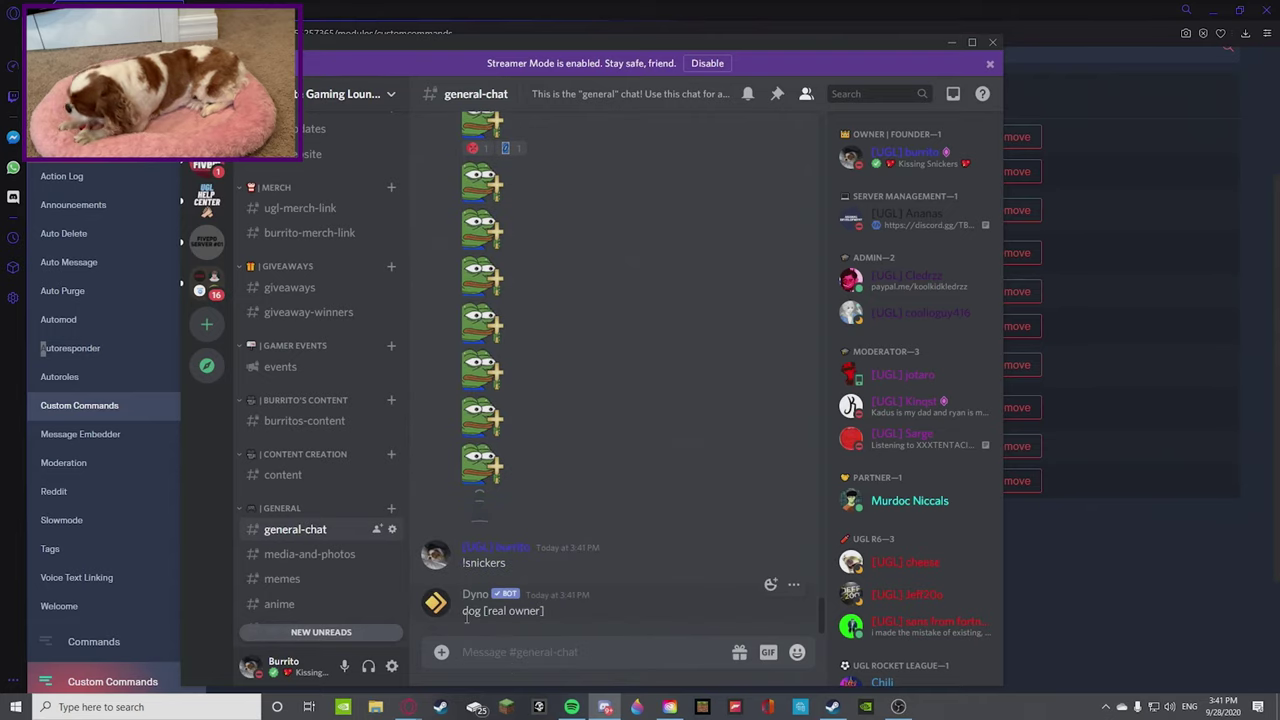
{"action": "left_click_drag", "start_coordinate": [465, 617], "coordinate": [554, 612]}
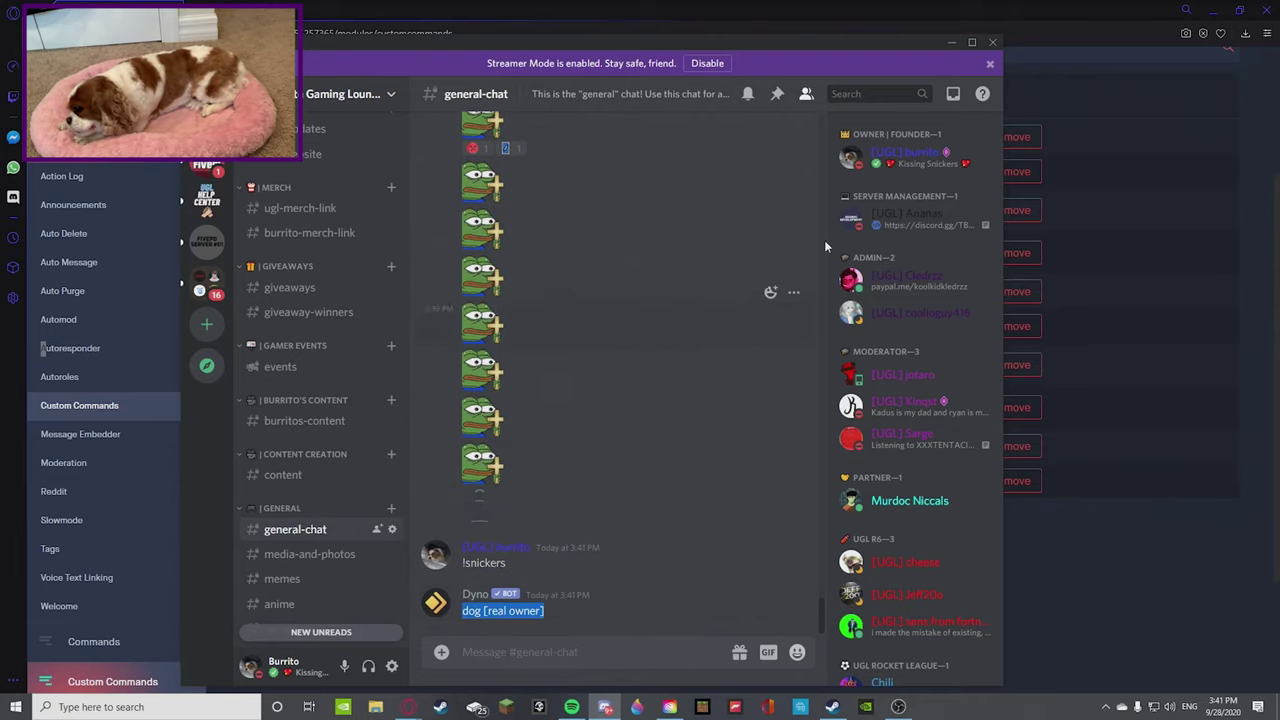
Return to the Dyno dashboard and highlight the response link of the !youtube custom command, then clear the selection
{"action": "left_click", "coordinate": [951, 43]}
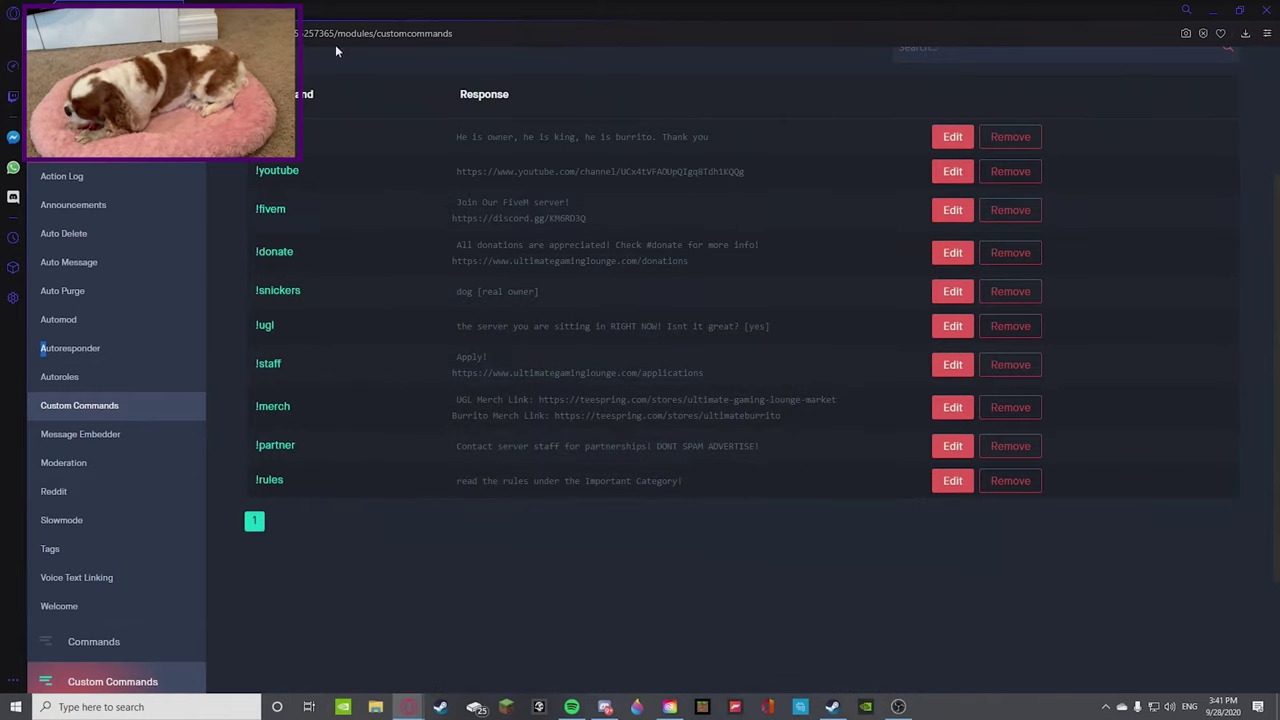
{"action": "left_click_drag", "start_coordinate": [452, 171], "coordinate": [780, 171]}
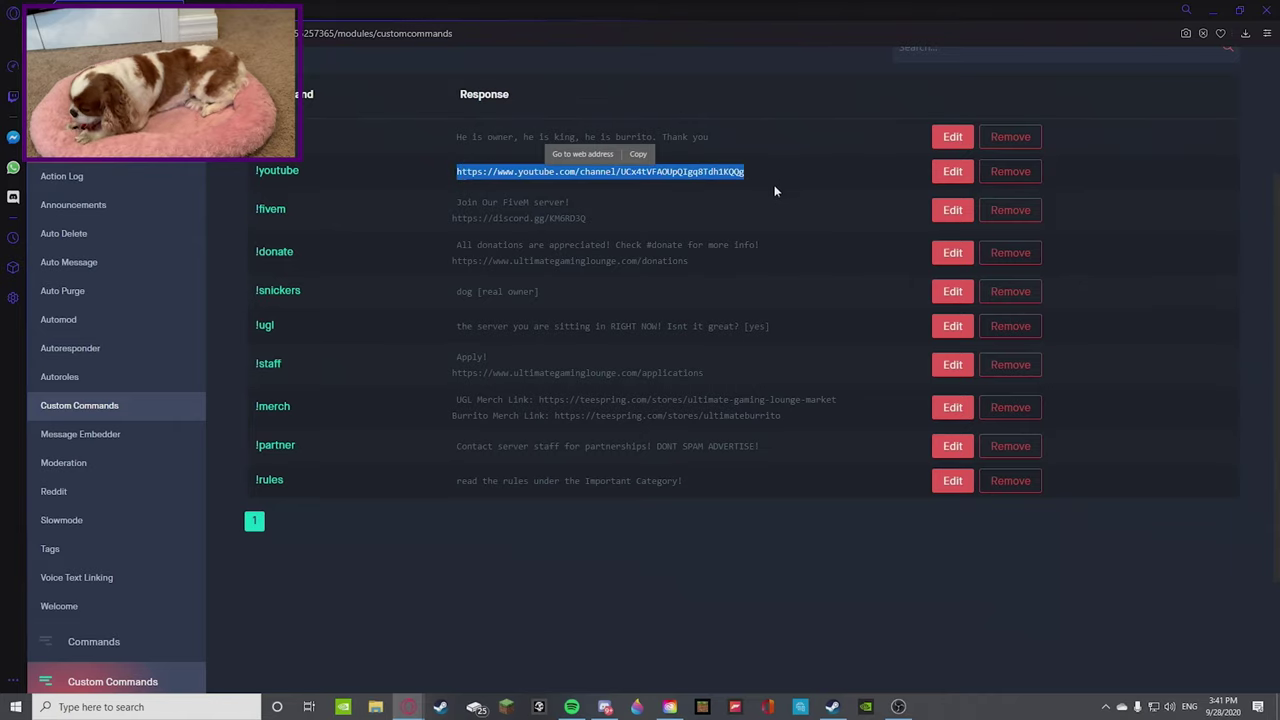
{"action": "left_click", "coordinate": [430, 182]}
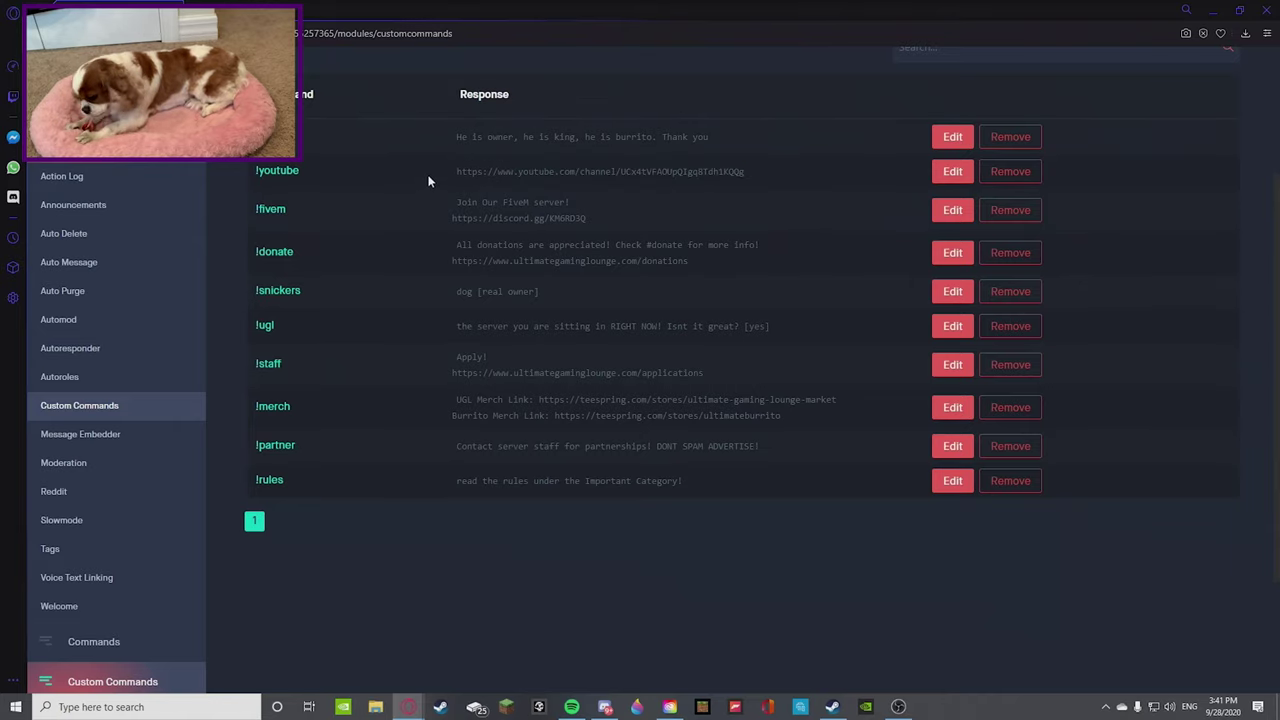
Open the Message Embedder module, then examine the Moderation module's option checkboxes, log channel, moderator roles and protected roles
{"action": "left_click", "coordinate": [80, 436]}
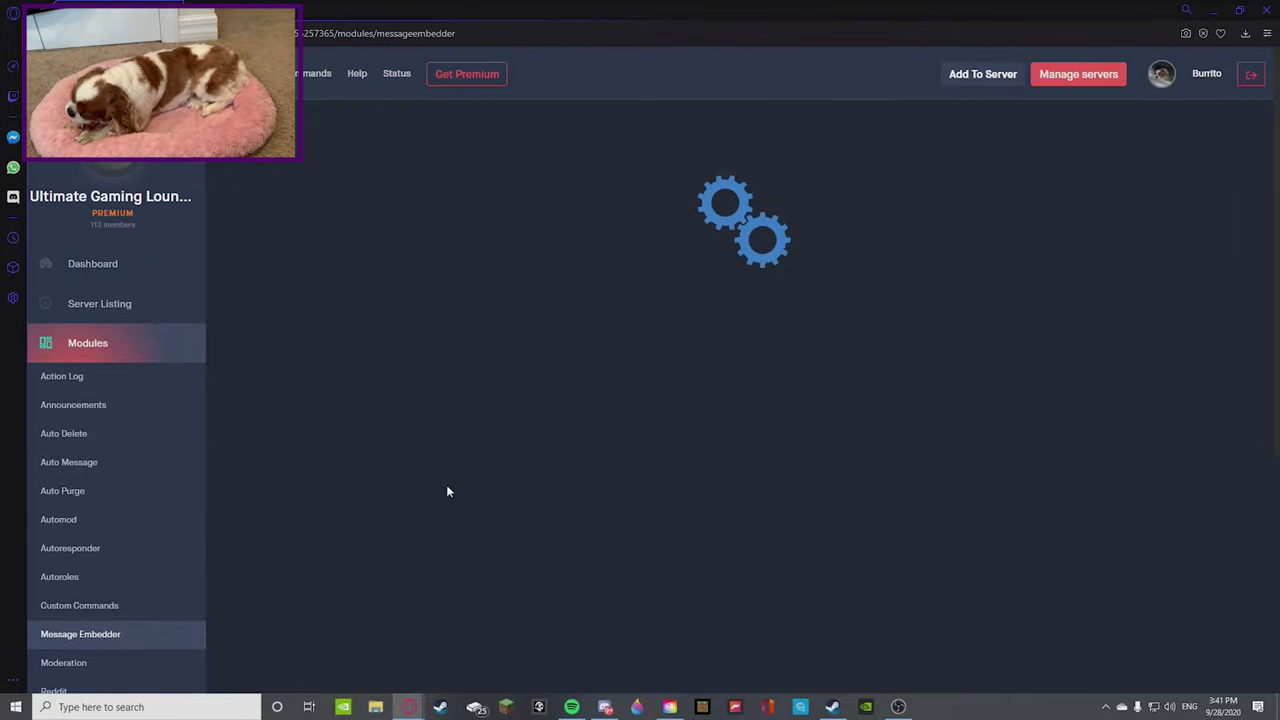
{"action": "scroll", "coordinate": [150, 580], "scroll_direction": "down", "scroll_amount": 3}
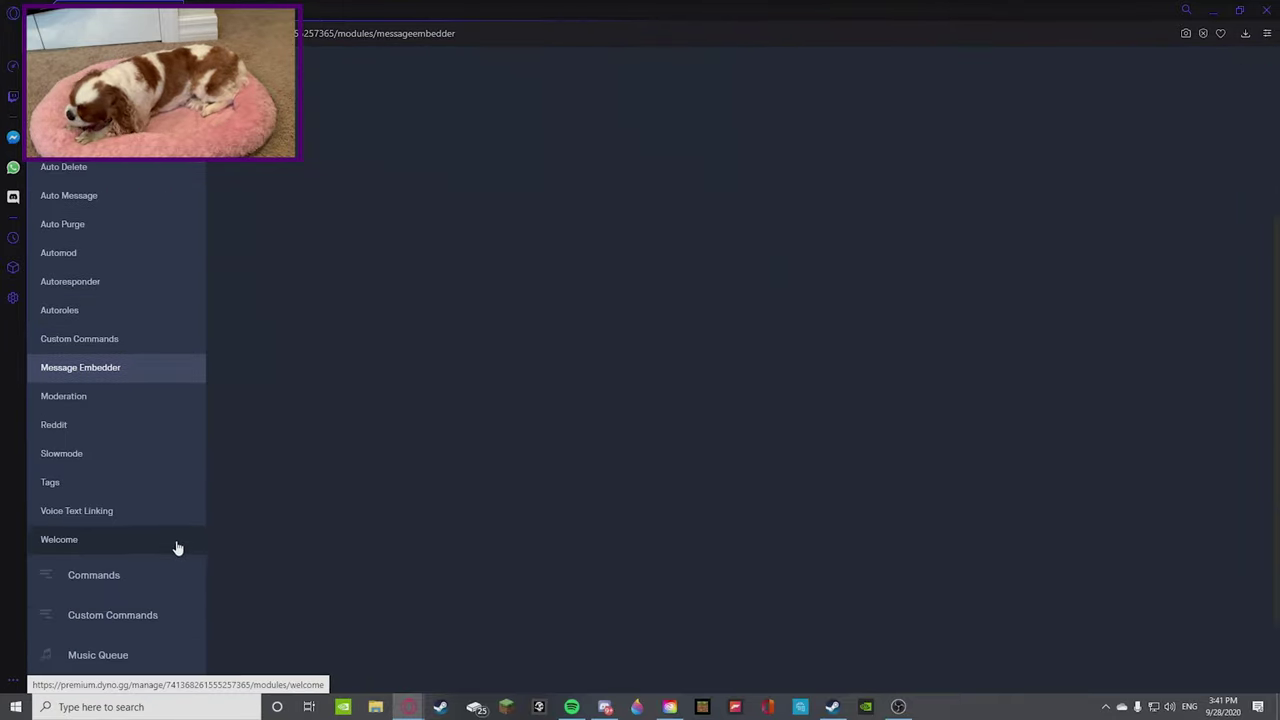
{"action": "left_click", "coordinate": [63, 396]}
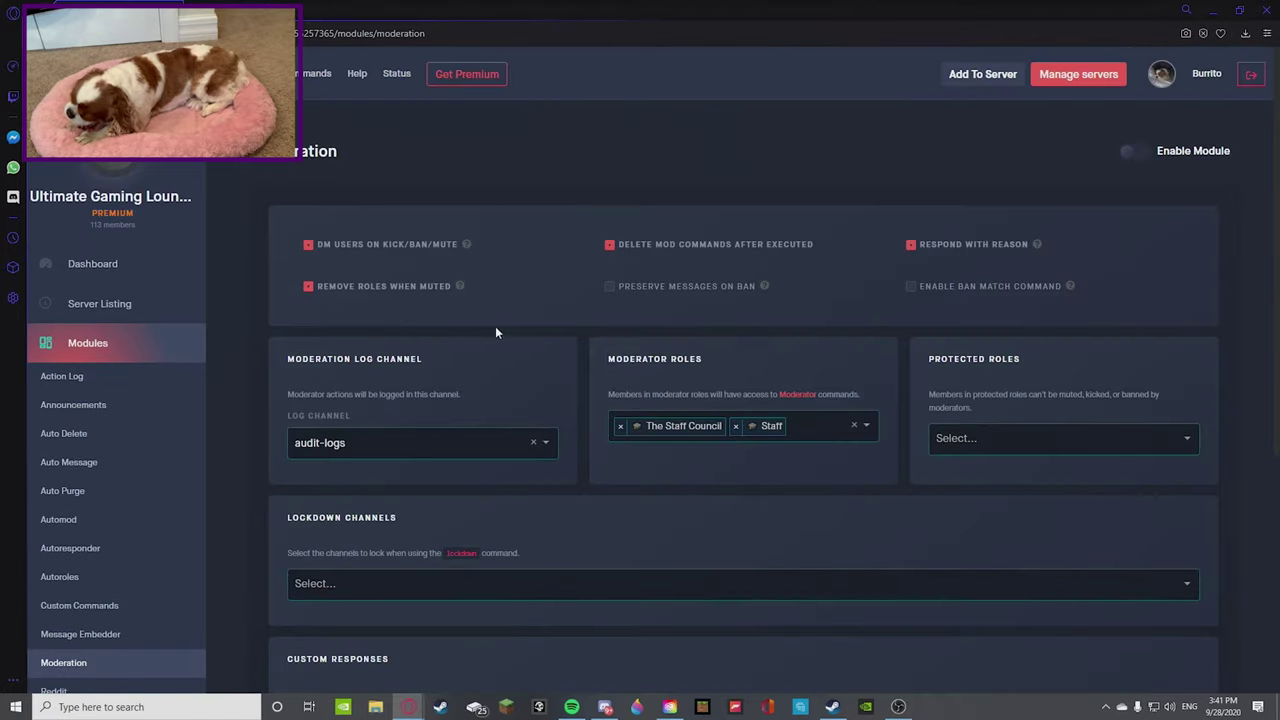
{"action": "scroll", "coordinate": [493, 323], "scroll_direction": "down", "scroll_amount": 1}
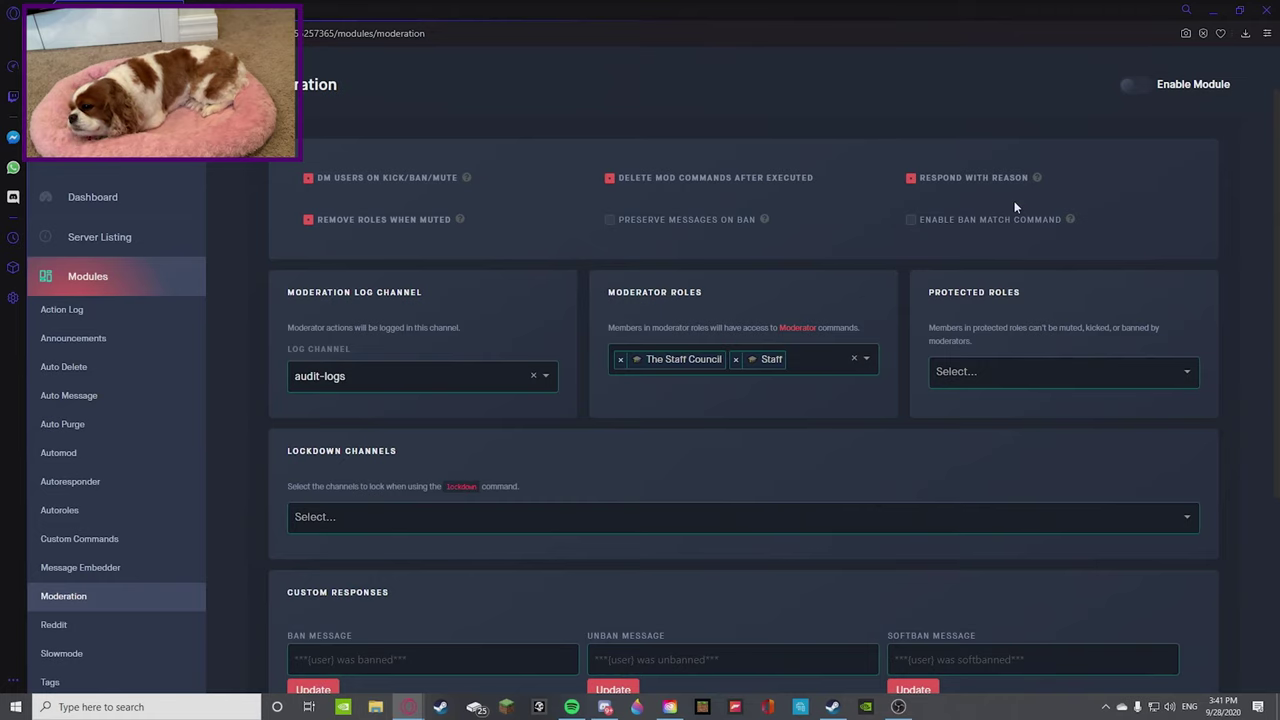
{"action": "scroll", "coordinate": [1012, 202], "scroll_direction": "up", "scroll_amount": 1}
{"action": "scroll", "coordinate": [952, 218], "scroll_direction": "down", "scroll_amount": 3}
{"action": "scroll", "coordinate": [1052, 161], "scroll_direction": "up", "scroll_amount": 3}
{"action": "scroll", "coordinate": [425, 412], "scroll_direction": "down", "scroll_amount": 3}
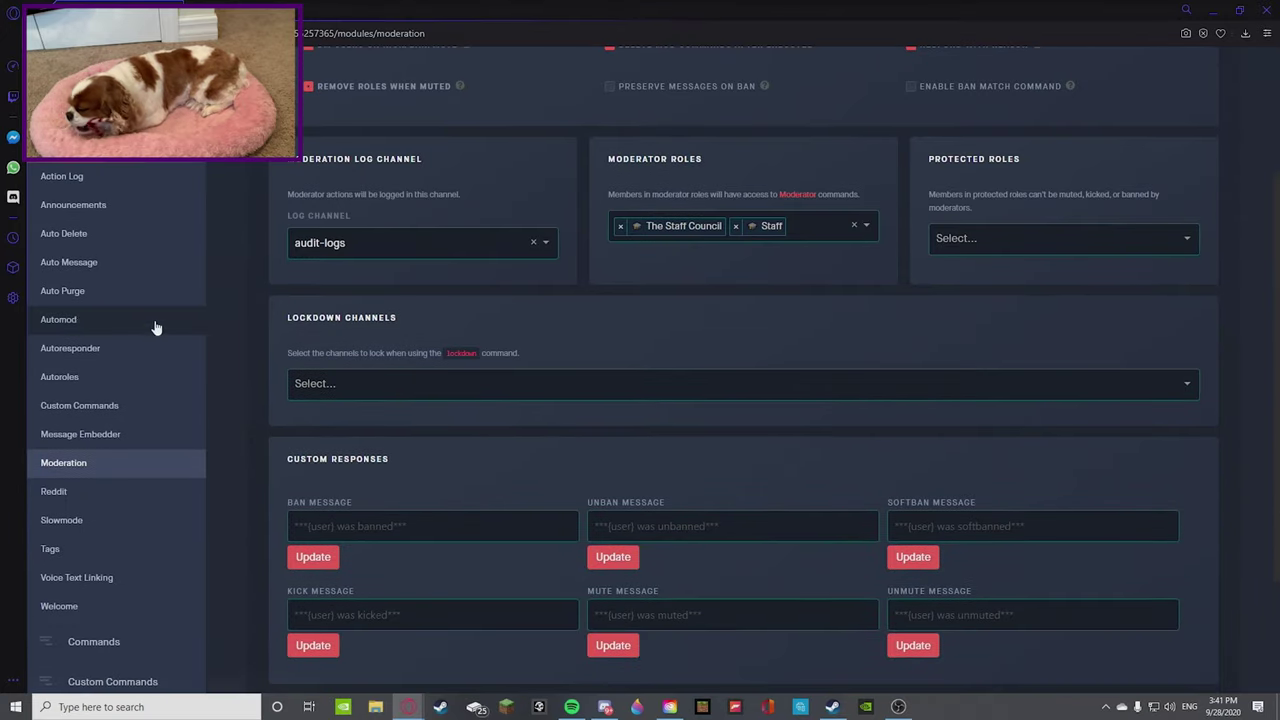
Examine the Moderation module's custom responses, focusing the Ban Message field without entering text
{"action": "scroll", "coordinate": [520, 464], "scroll_direction": "down", "scroll_amount": 2}
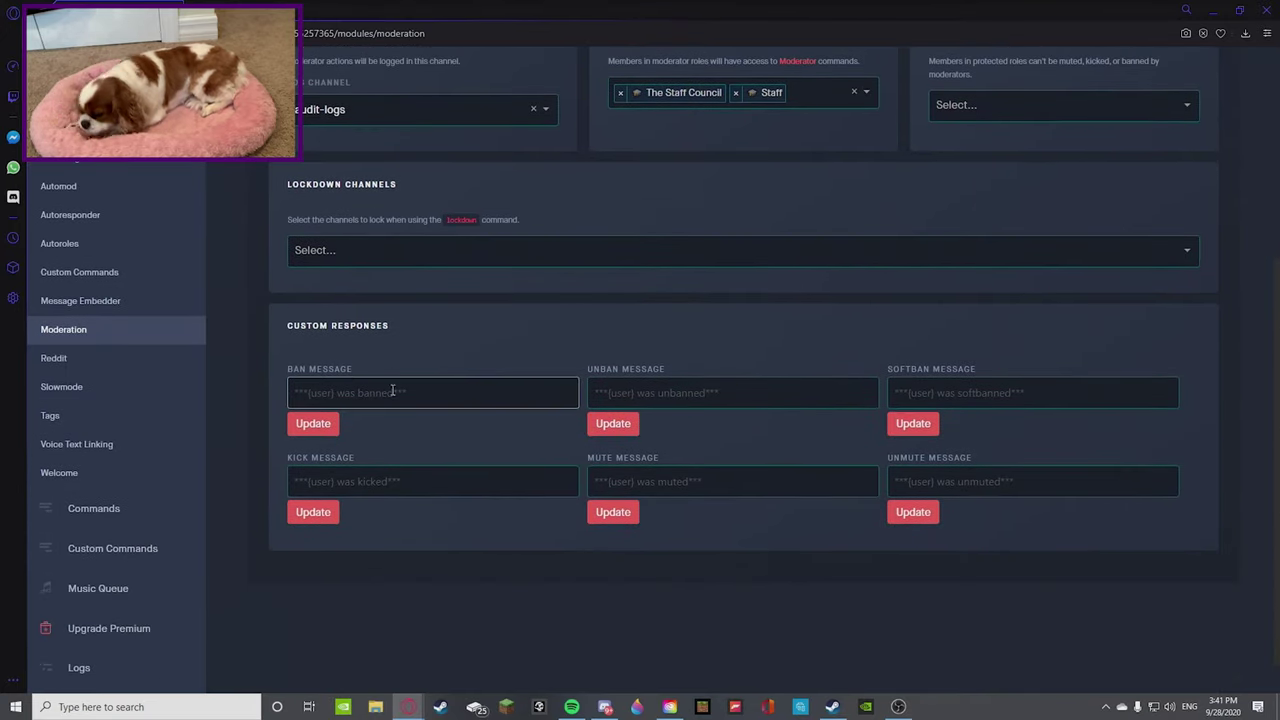
{"action": "left_click", "coordinate": [349, 403]}
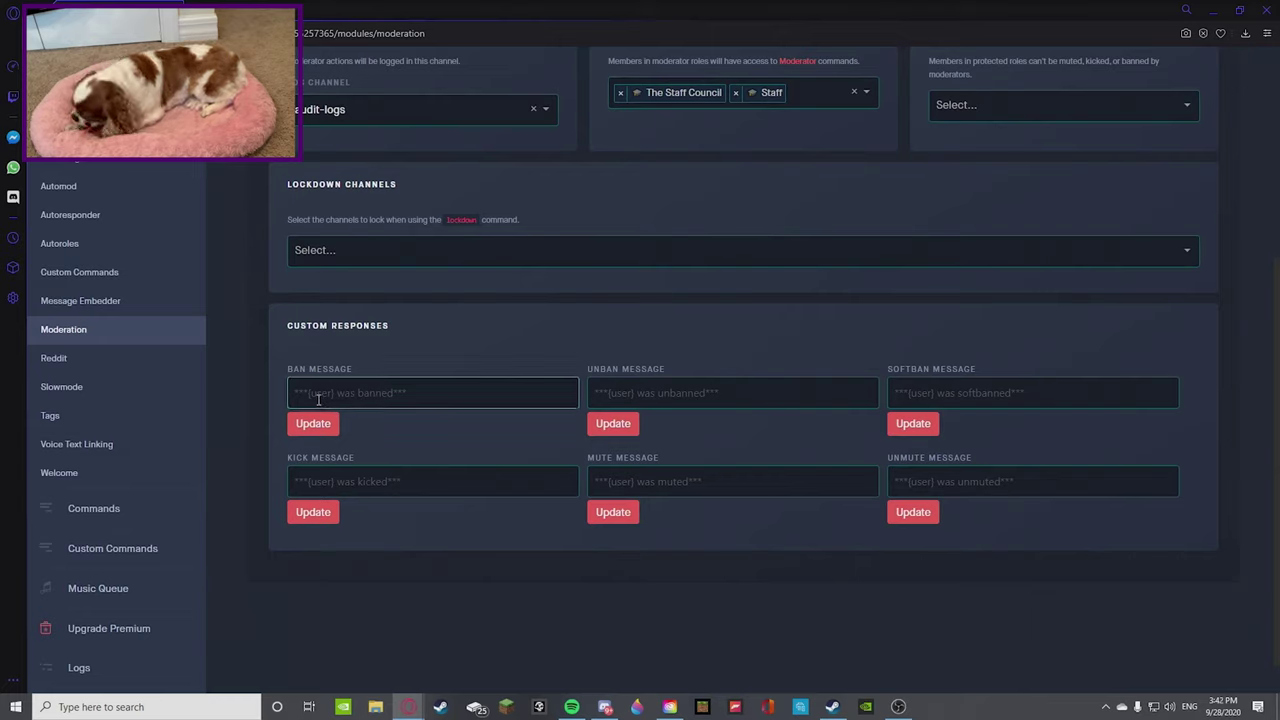
{"action": "left_click", "coordinate": [384, 366]}
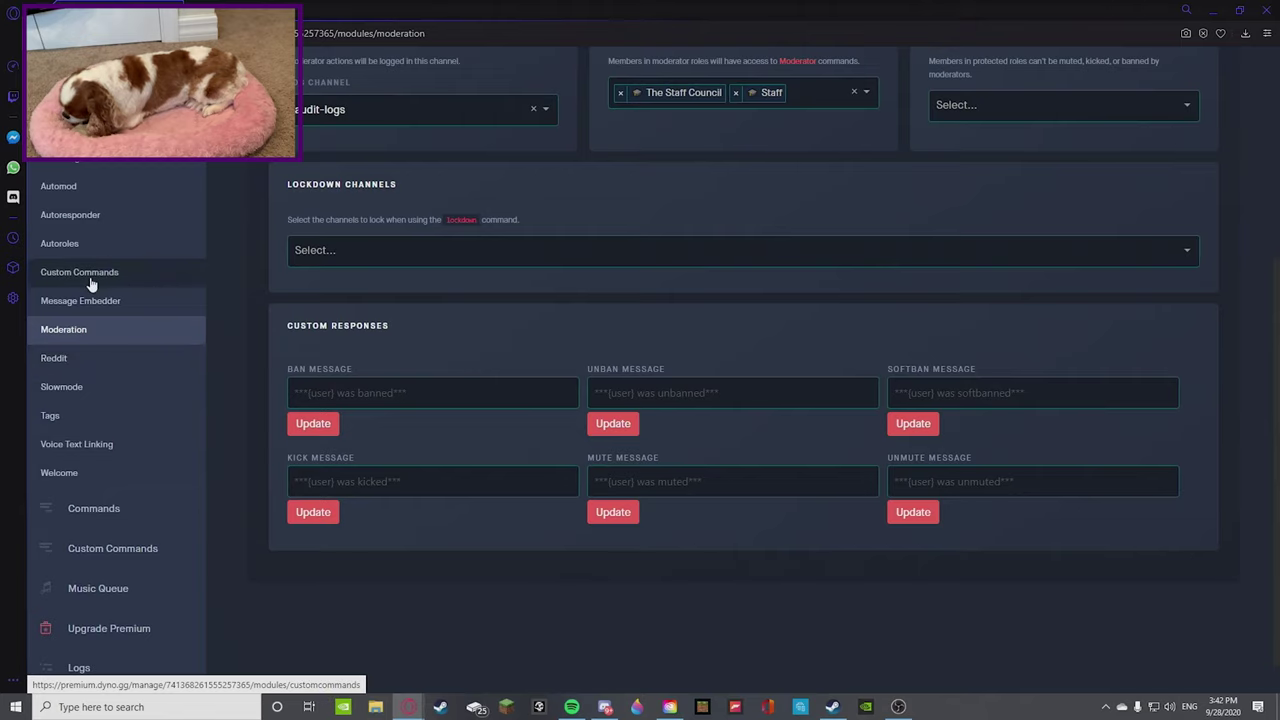
Examine the subreddit subscription form in the Reddit module and the channel rate-limit form in the Slowmode module
{"action": "left_click", "coordinate": [75, 360]}
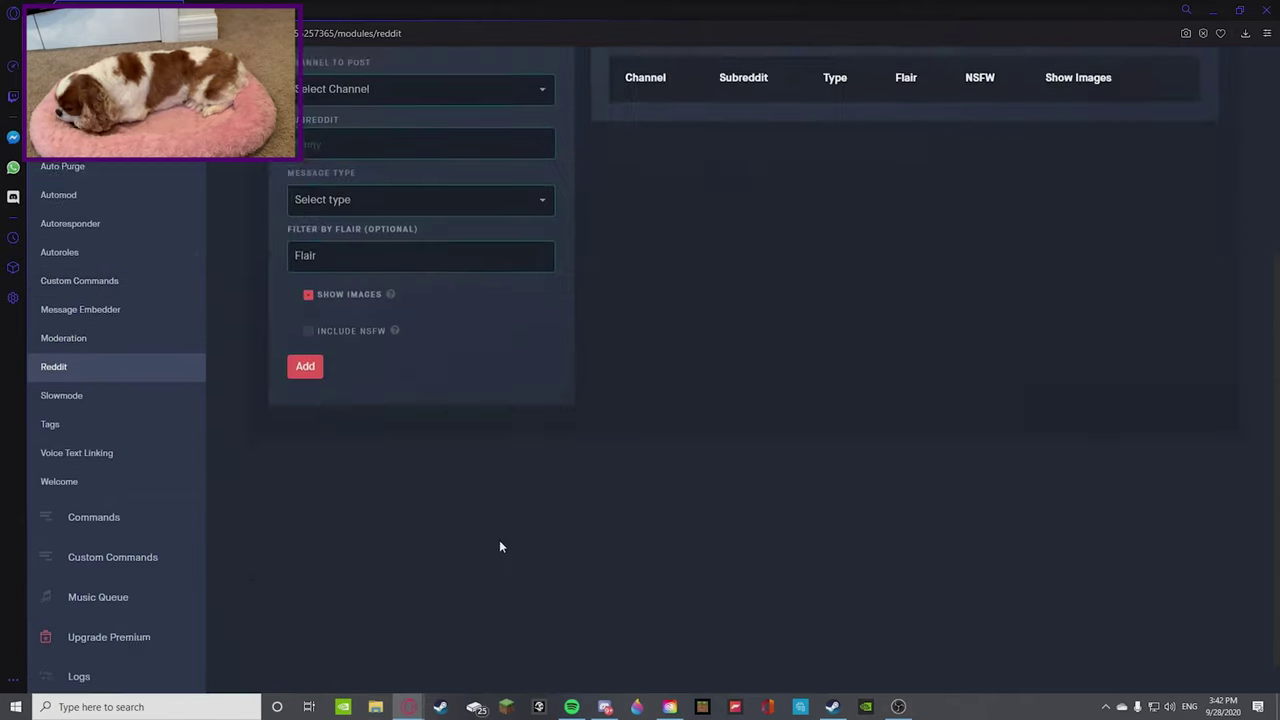
{"action": "scroll", "coordinate": [487, 513], "scroll_direction": "down", "scroll_amount": 2}
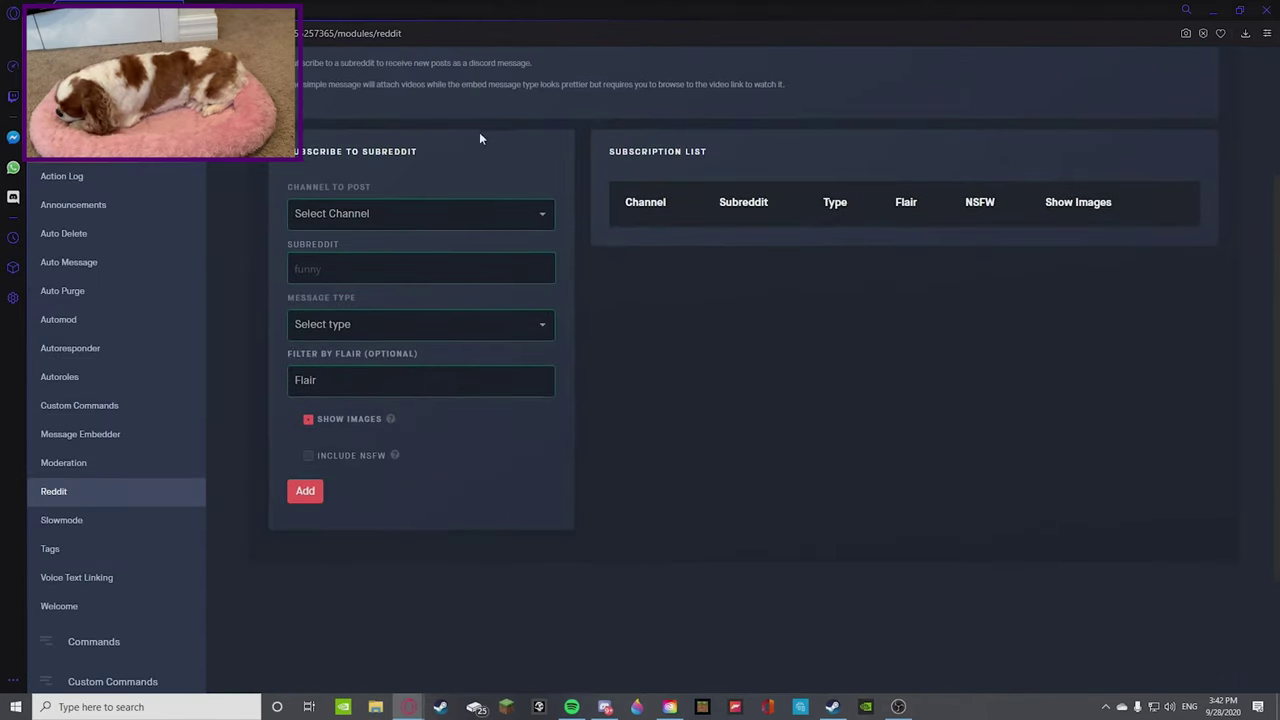
{"action": "left_click", "coordinate": [78, 526]}
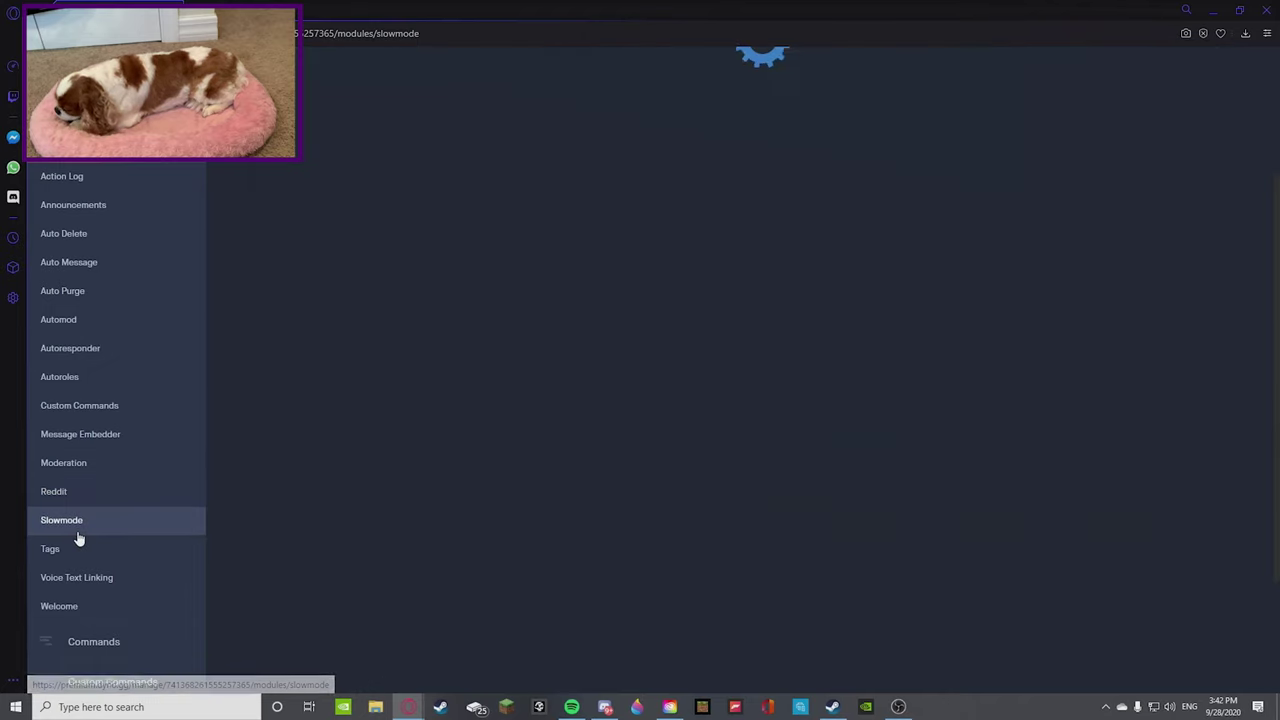
{"action": "scroll", "coordinate": [437, 371], "scroll_direction": "down", "scroll_amount": 3}
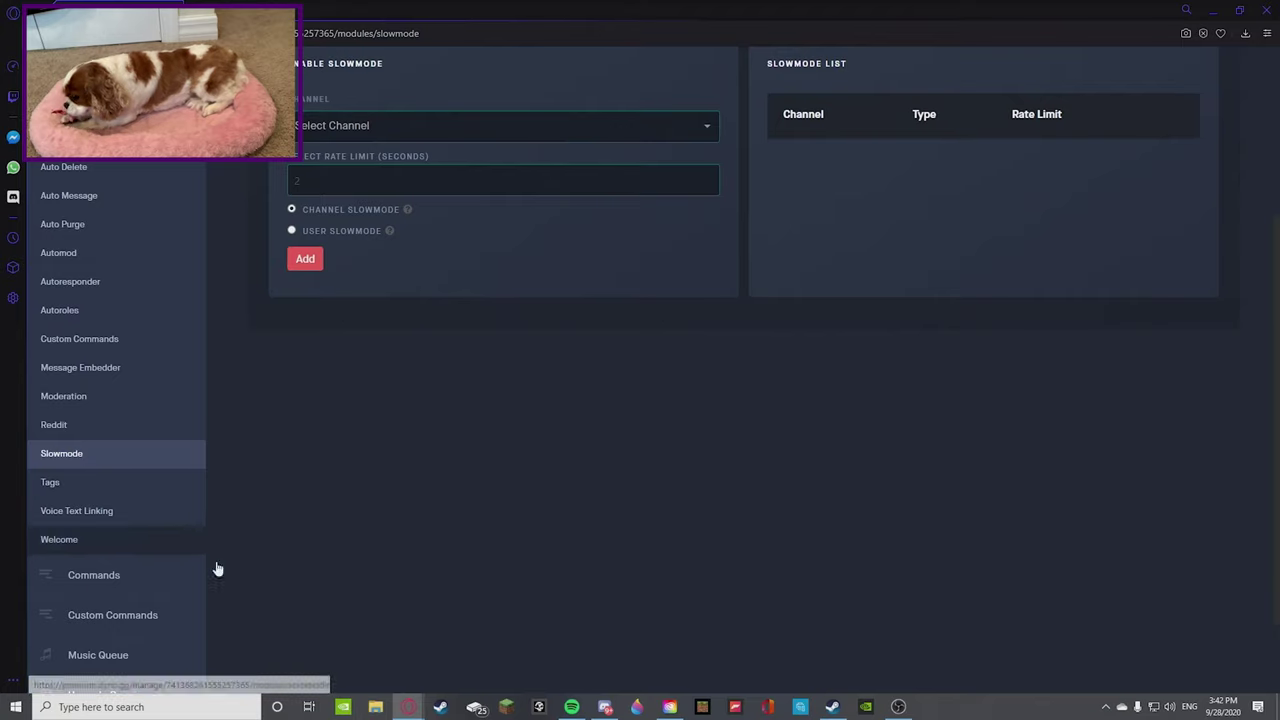
Switch to Discord, inspect the Slowmode slider in general-chat's channel settings, and return to the Dyno dashboard
{"action": "left_click", "coordinate": [605, 707]}
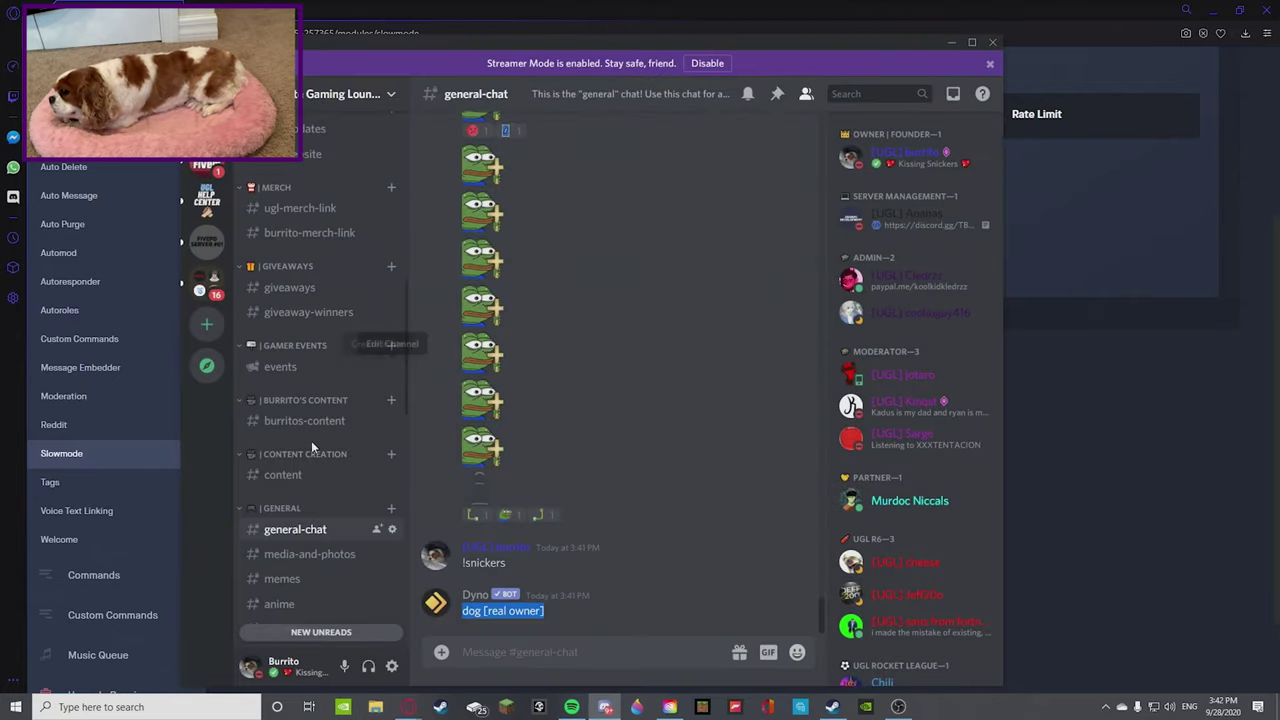
{"action": "right_click", "coordinate": [308, 532]}
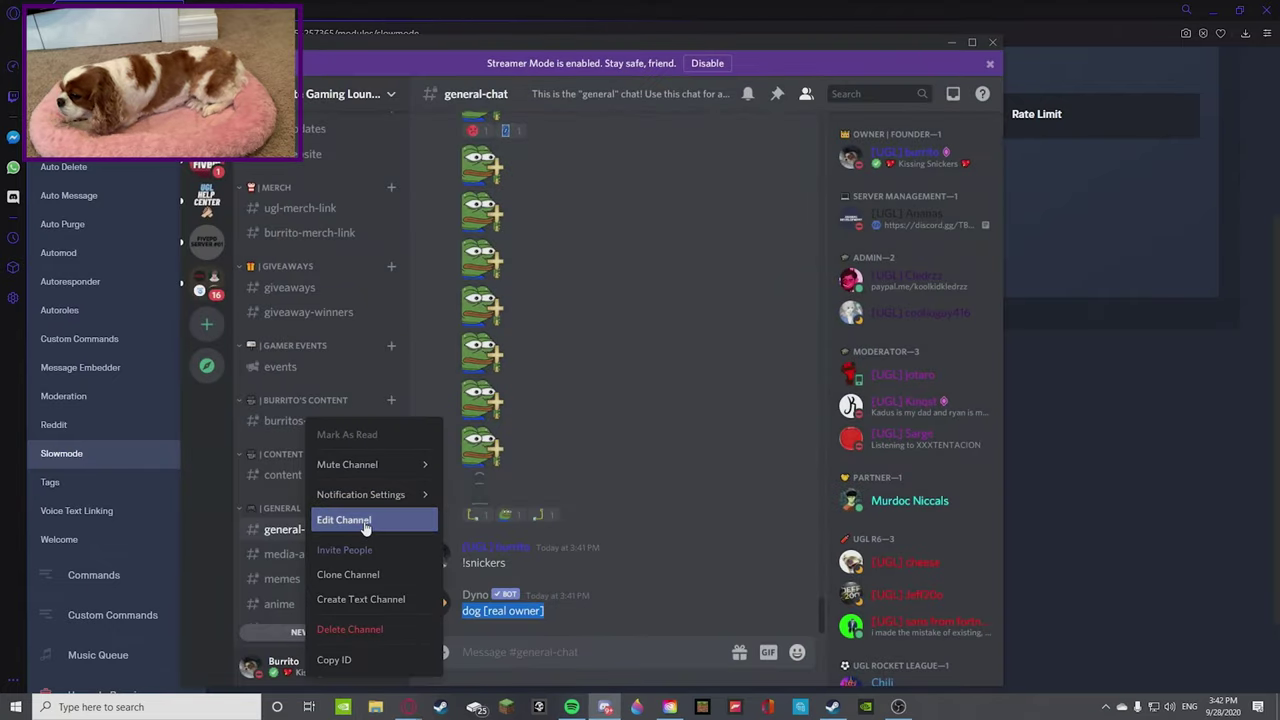
{"action": "left_click", "coordinate": [385, 518]}
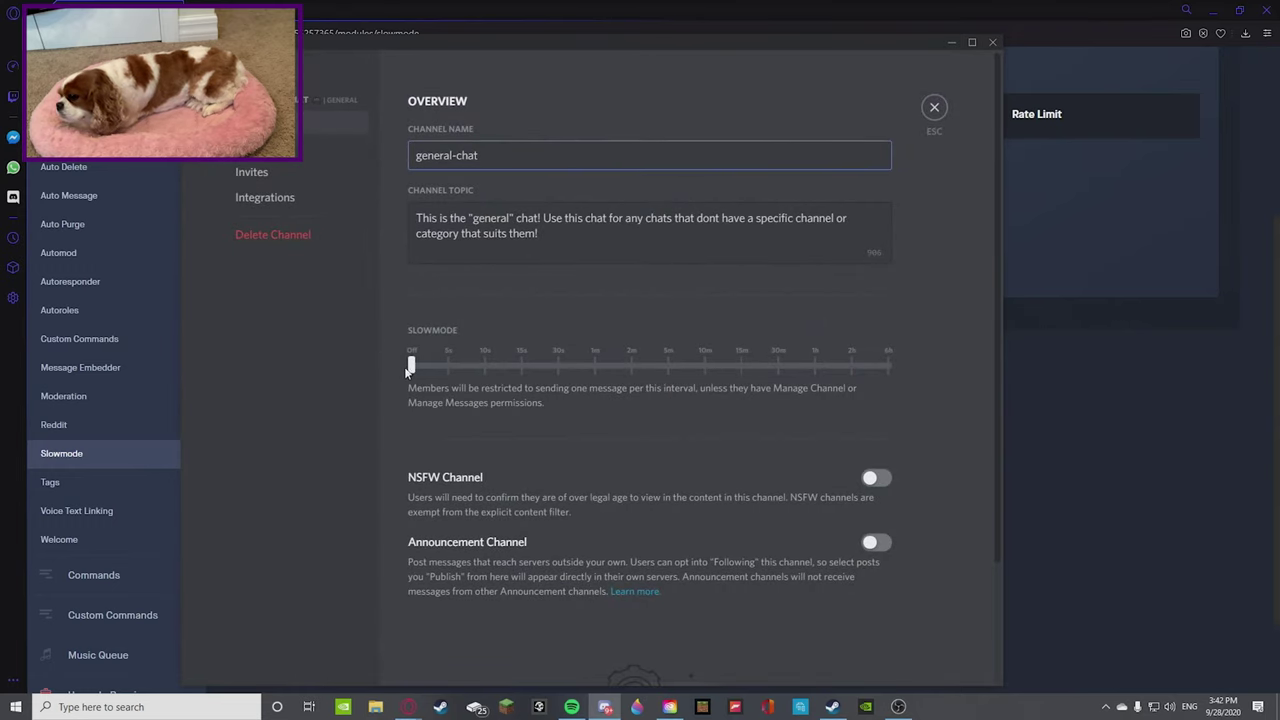
{"action": "mouse_move", "coordinate": [410, 368]}
{"action": "left_mouse_down"}
{"action": "mouse_move", "coordinate": [1000, 398]}
{"action": "mouse_move", "coordinate": [1040, 371]}
{"action": "mouse_move", "coordinate": [411, 366]}
{"action": "left_mouse_up"}
{"action": "left_click", "coordinate": [886, 627]}
{"action": "left_click", "coordinate": [934, 107]}
{"action": "left_click", "coordinate": [951, 42]}
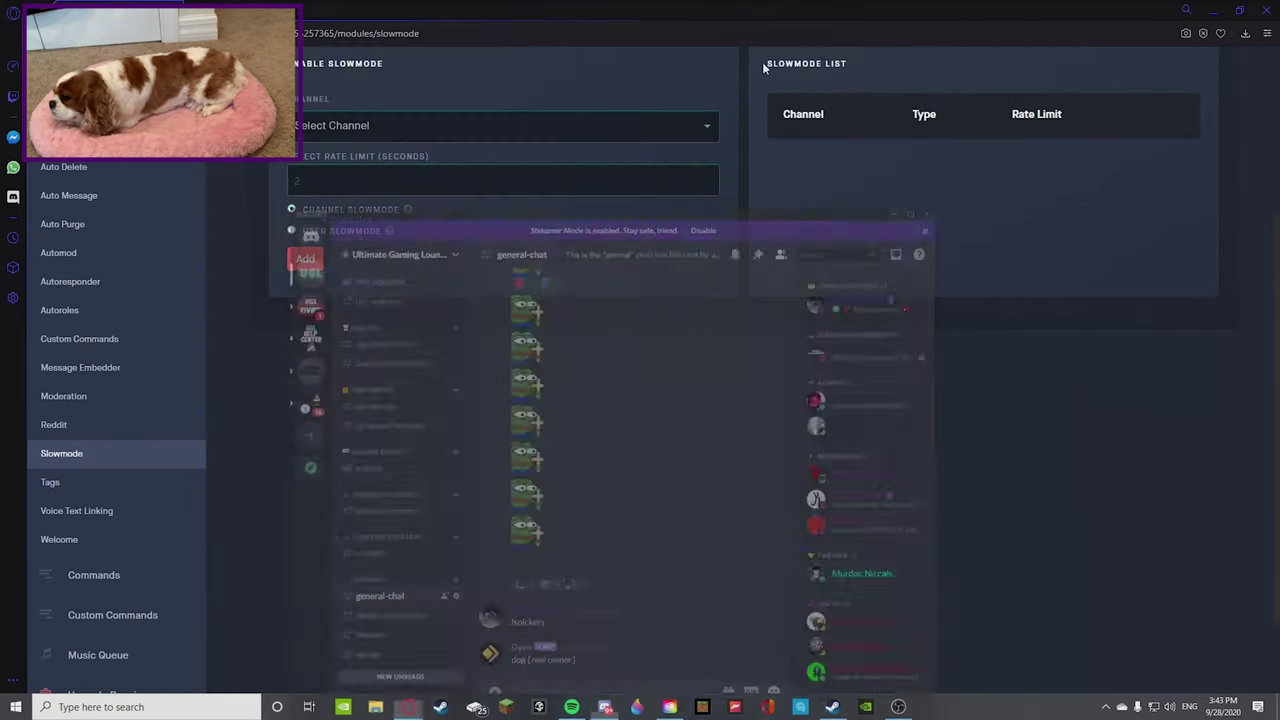
Open the Tags module and examine its tag creation form and allowed roles
{"action": "left_click", "coordinate": [106, 481]}
{"action": "scroll", "coordinate": [376, 369], "scroll_direction": "up", "scroll_amount": 4}
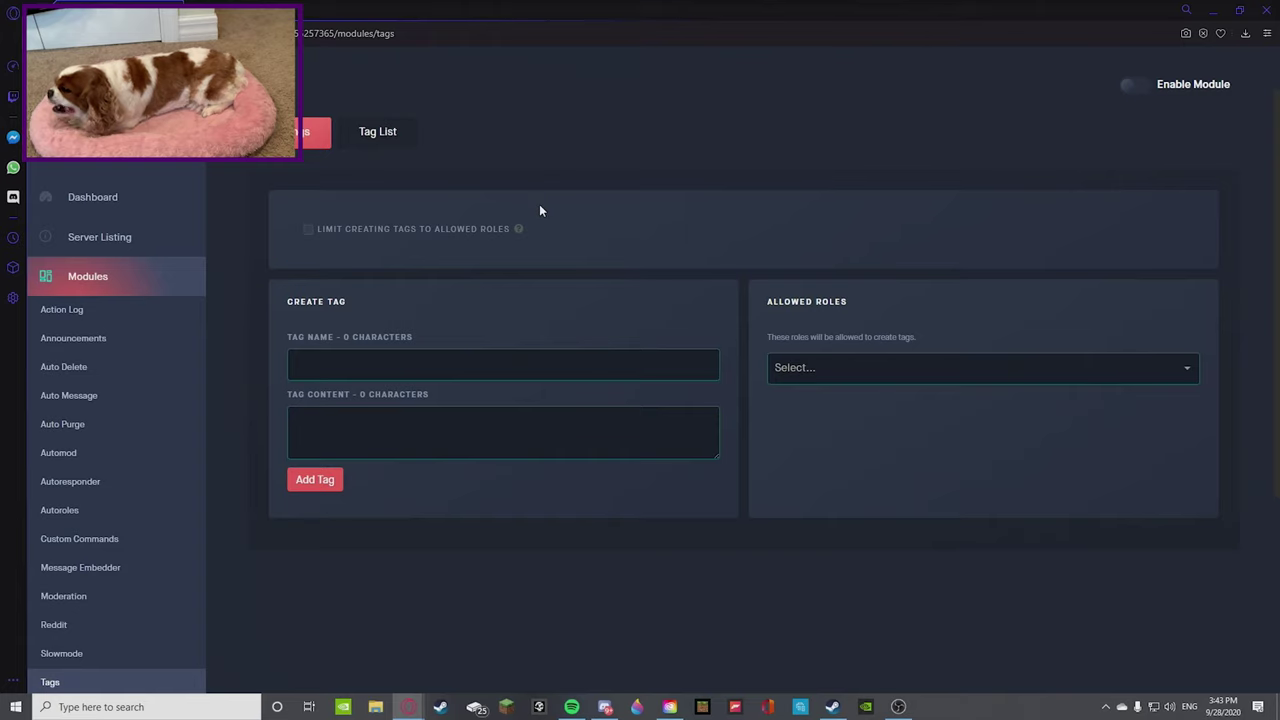
{"action": "scroll", "coordinate": [90, 450], "scroll_direction": "down", "scroll_amount": 2}
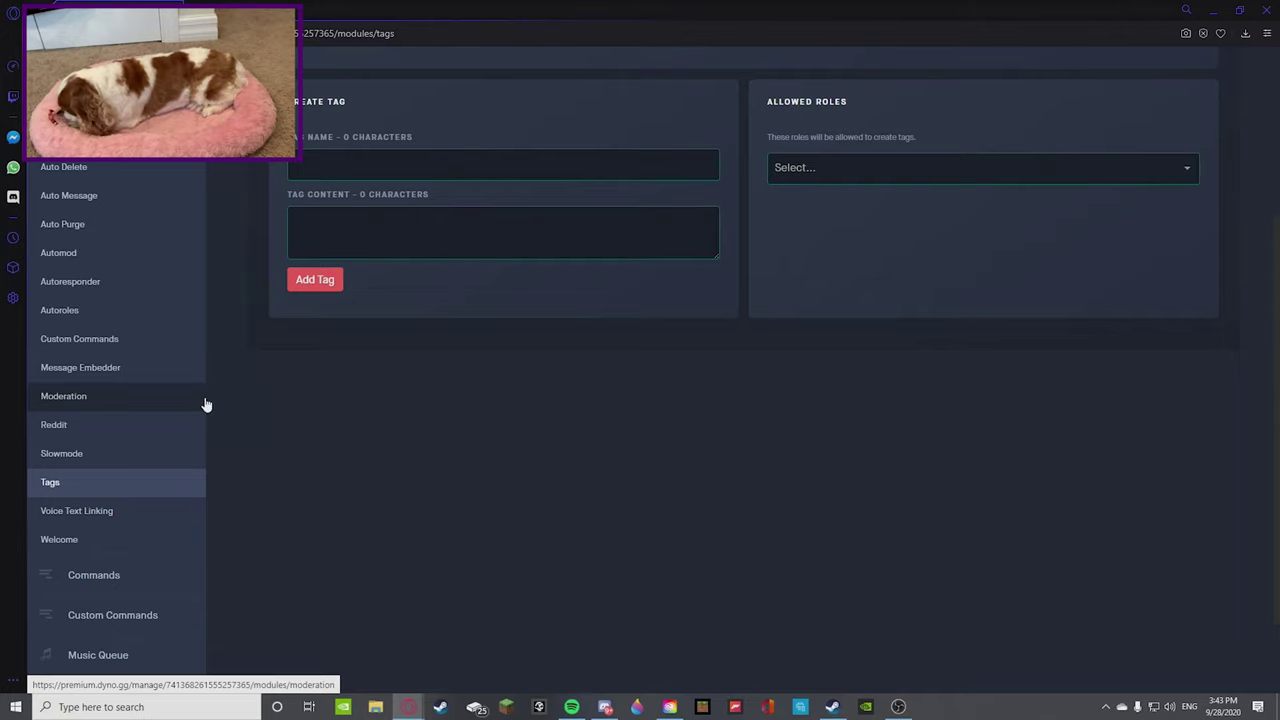
Open the Voice Text Linking module and examine its channel binding form and join and leave messages
{"action": "left_click", "coordinate": [143, 512]}
{"action": "scroll", "coordinate": [286, 460], "scroll_direction": "up", "scroll_amount": 2}
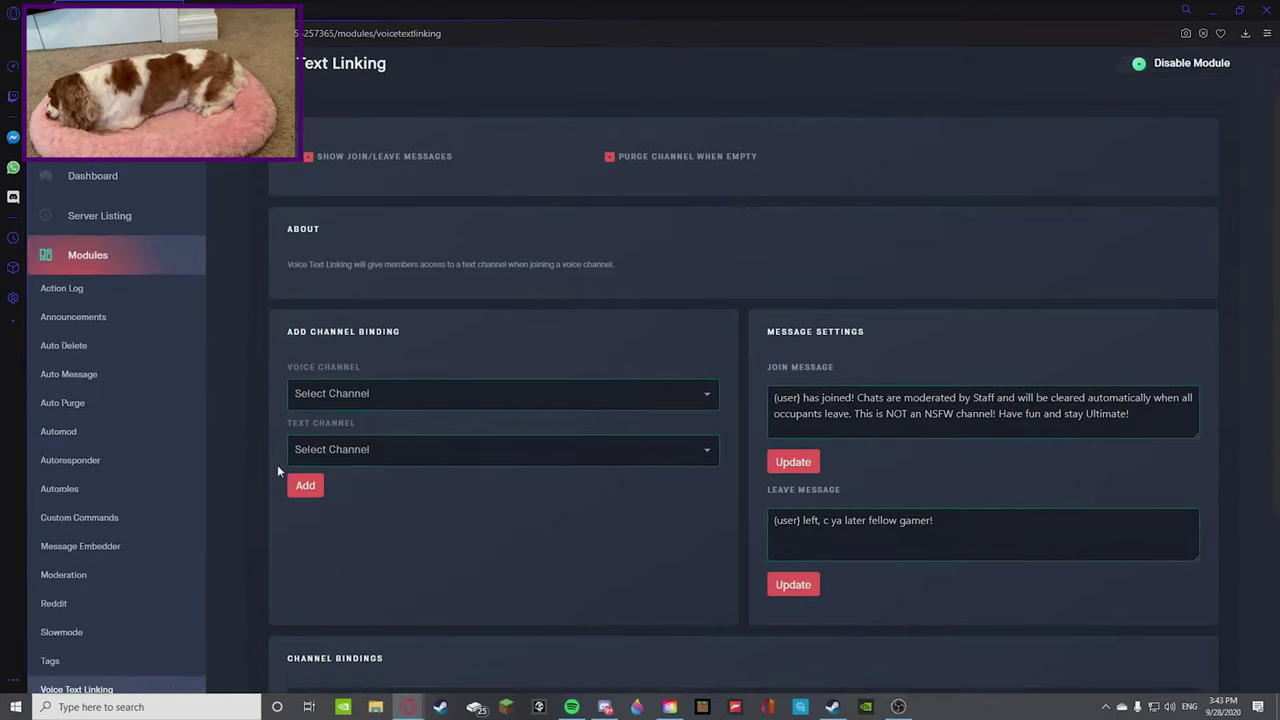
{"action": "scroll", "coordinate": [286, 460], "scroll_direction": "up", "scroll_amount": 2}
Switch to Discord, find the UGL Member role in the server's role settings, and view the server as that role
{"action": "left_click", "coordinate": [604, 706]}
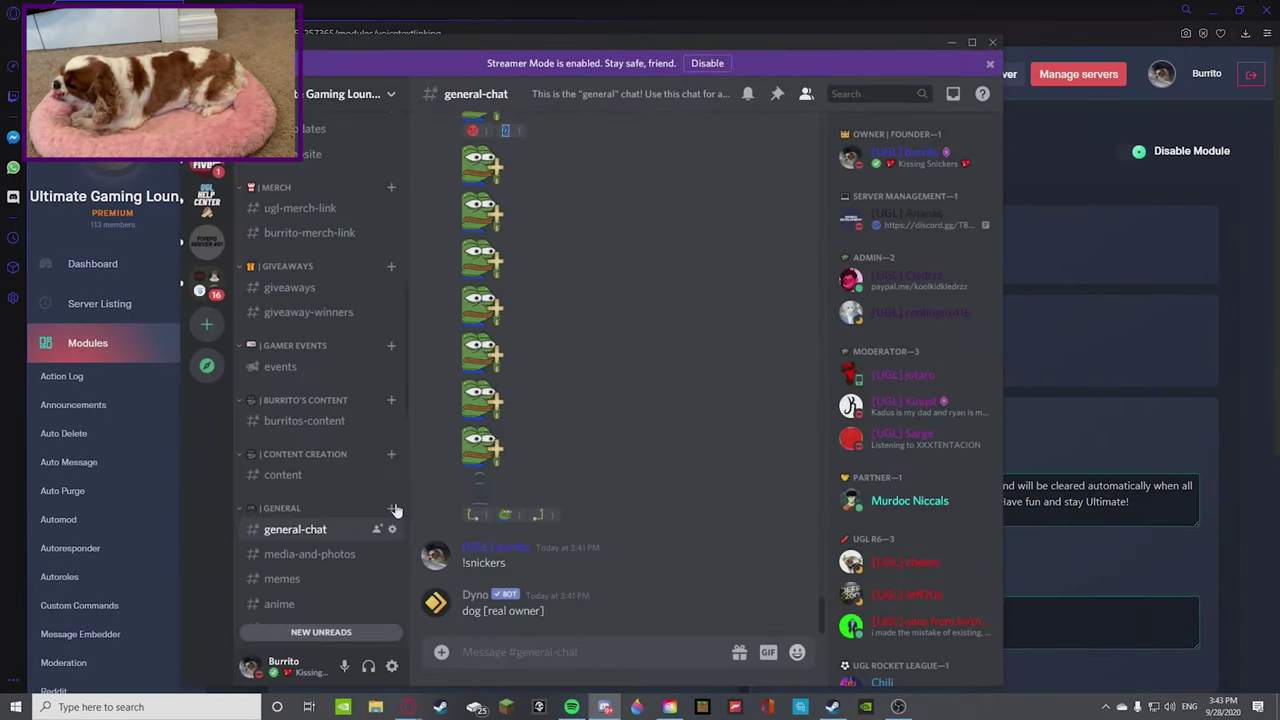
{"action": "scroll", "coordinate": [368, 467], "scroll_direction": "down", "scroll_amount": 4}
{"action": "scroll", "coordinate": [291, 252], "scroll_direction": "down", "scroll_amount": 3}
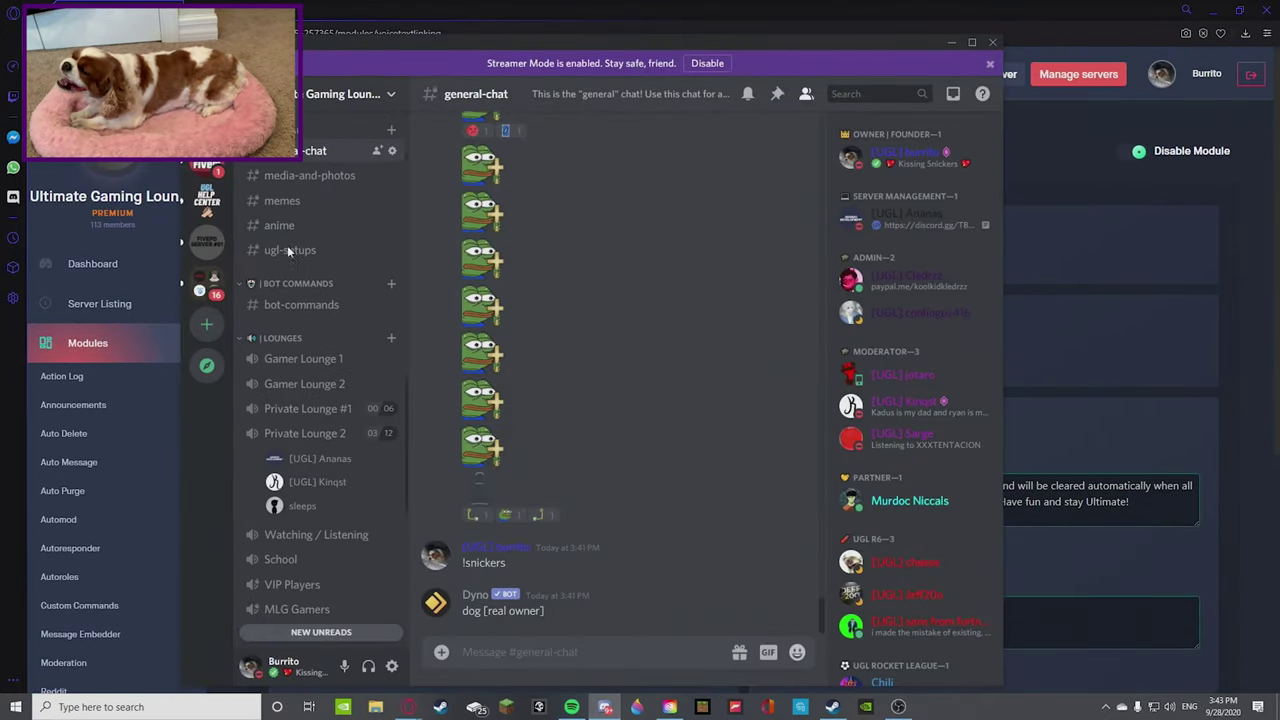
{"action": "scroll", "coordinate": [300, 265], "scroll_direction": "down", "scroll_amount": 3}
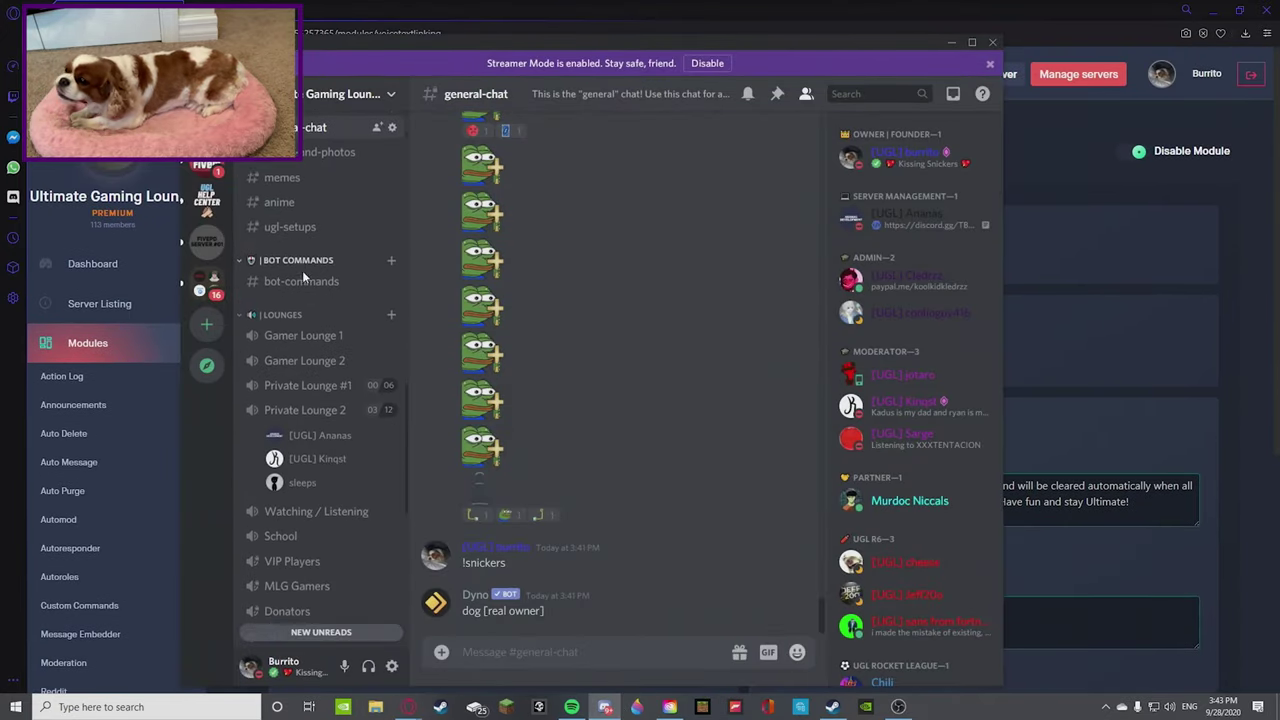
{"action": "left_click", "coordinate": [314, 98]}
{"action": "left_click", "coordinate": [321, 195]}
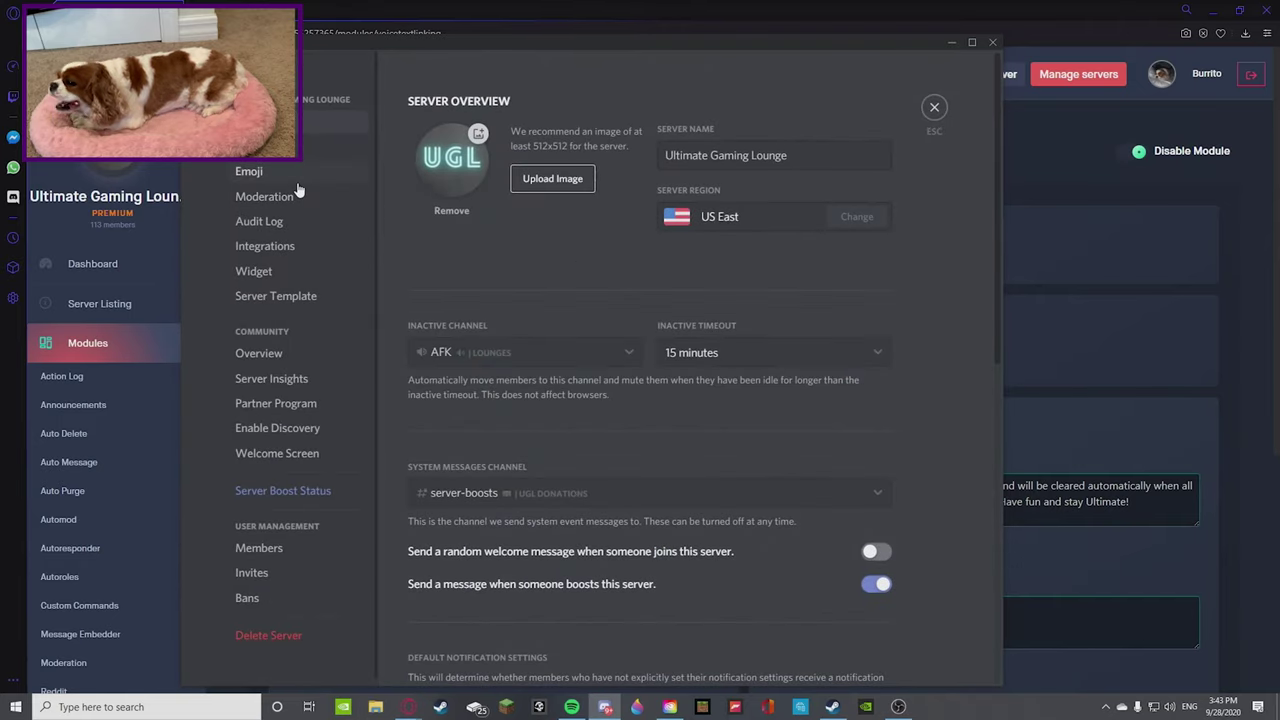
{"action": "left_click", "coordinate": [290, 148]}
{"action": "scroll", "coordinate": [443, 263], "scroll_direction": "down", "scroll_amount": 10}
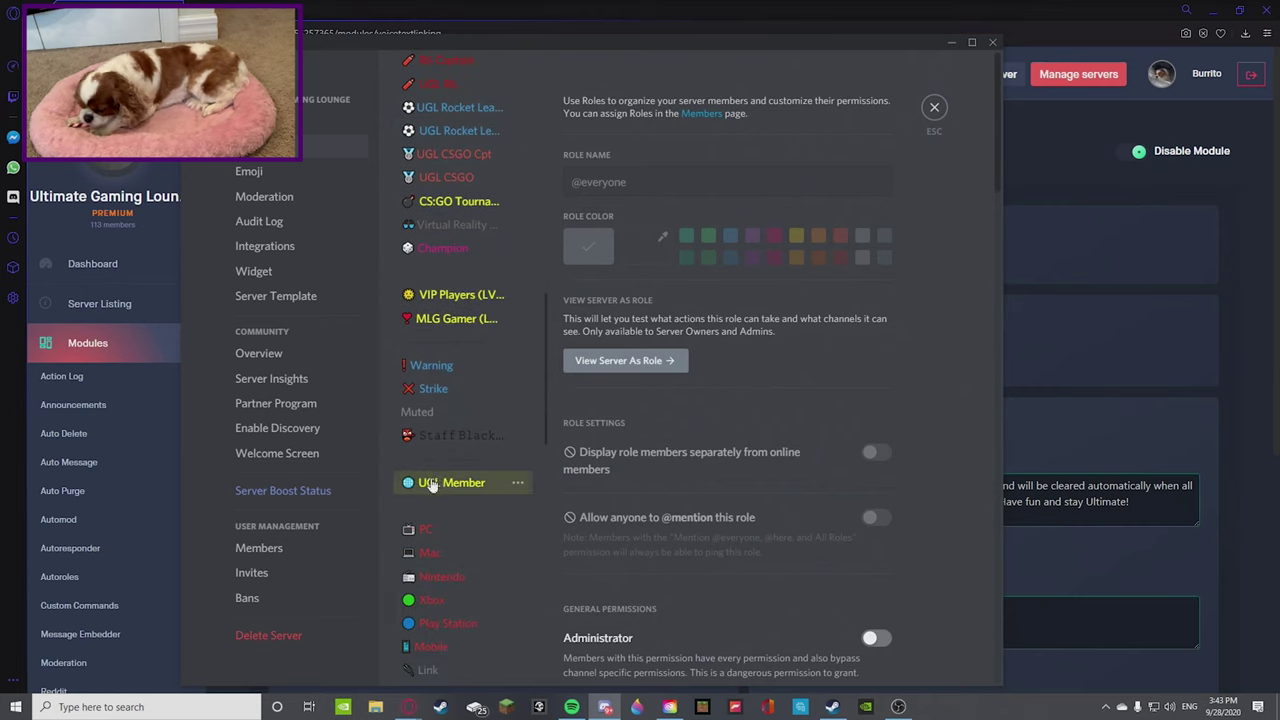
{"action": "left_click", "coordinate": [445, 481]}
{"action": "left_click", "coordinate": [640, 361]}
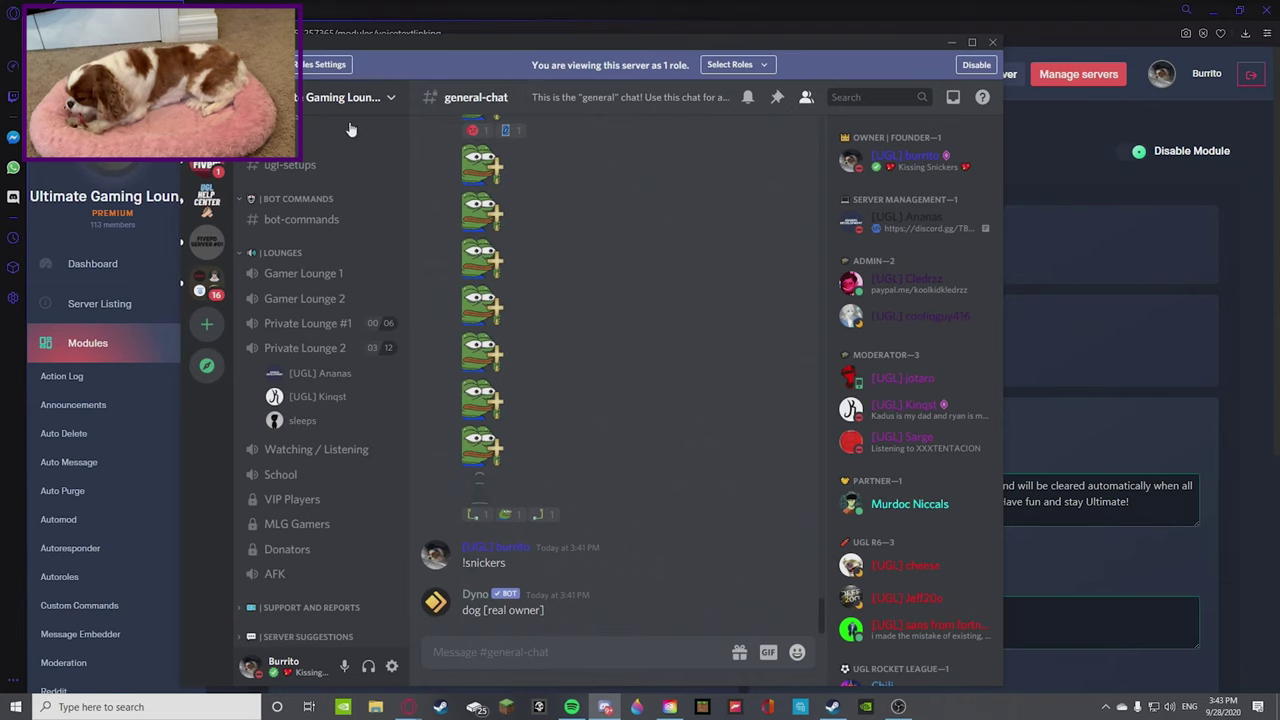
Examine the member list and the channels visible to the UGL Member role, from the welcome section through the lounges and game categories
{"action": "scroll", "coordinate": [300, 375], "scroll_direction": "down", "scroll_amount": 3}
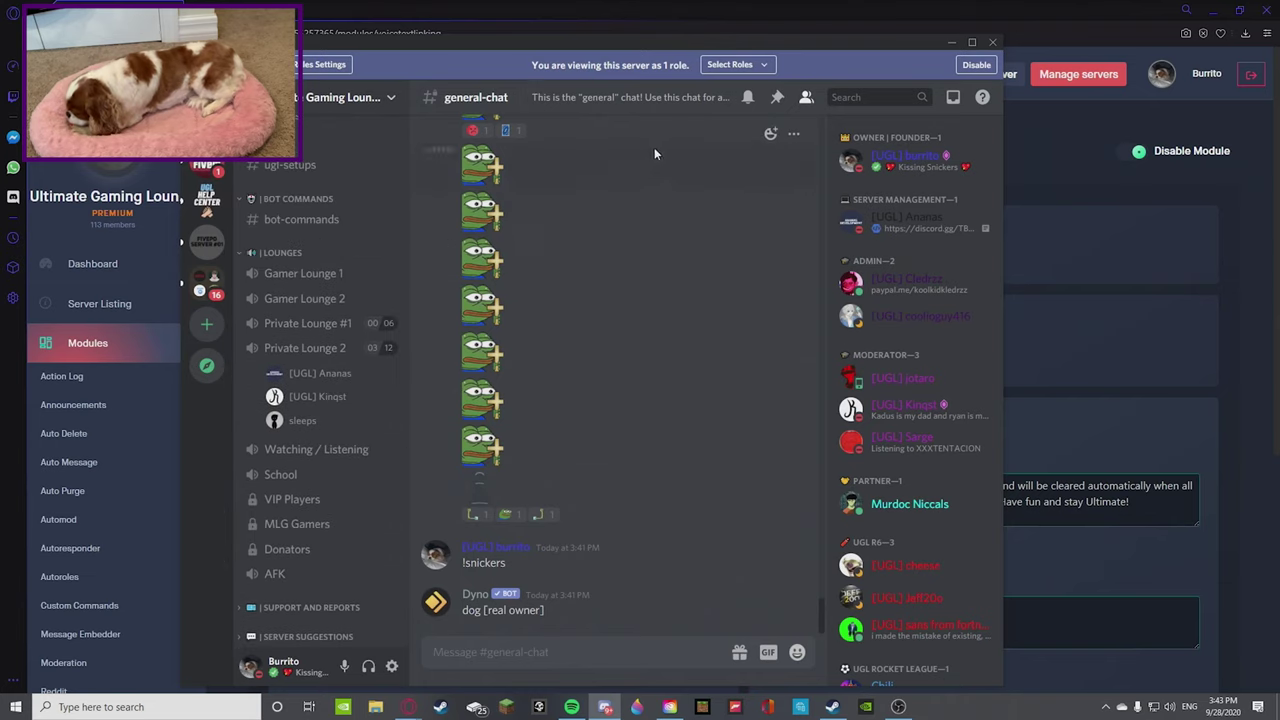
{"action": "scroll", "coordinate": [905, 405], "scroll_direction": "down", "scroll_amount": 5}
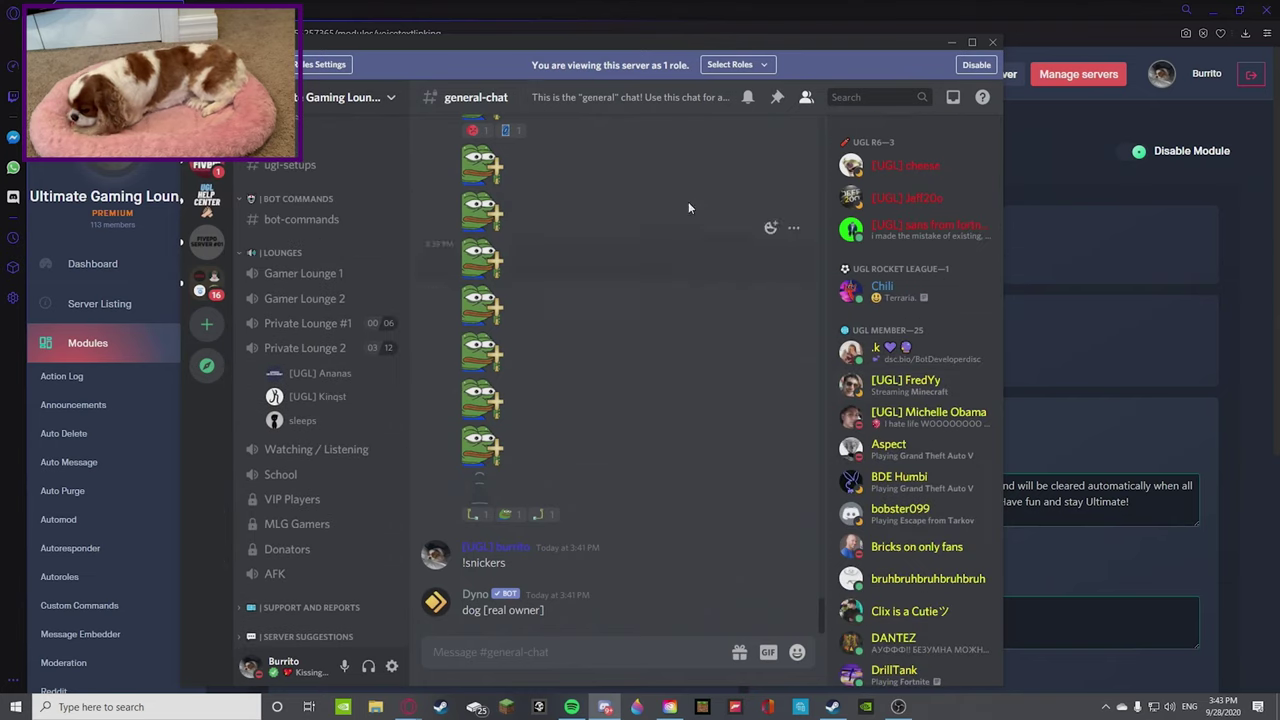
{"action": "scroll", "coordinate": [338, 267], "scroll_direction": "down", "scroll_amount": 2}
{"action": "mouse_move", "coordinate": [336, 292]}
{"action": "scroll", "coordinate": [312, 465], "scroll_direction": "down", "scroll_amount": 2}
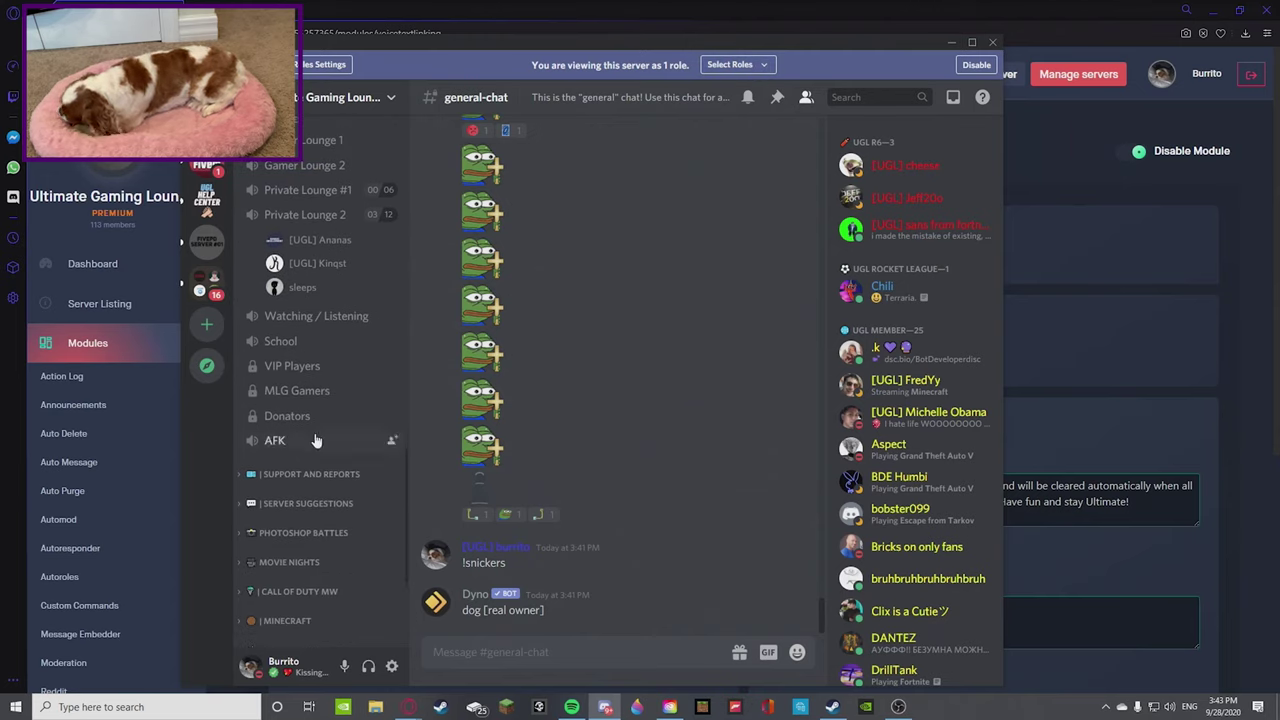
{"action": "scroll", "coordinate": [326, 283], "scroll_direction": "up", "scroll_amount": 2}
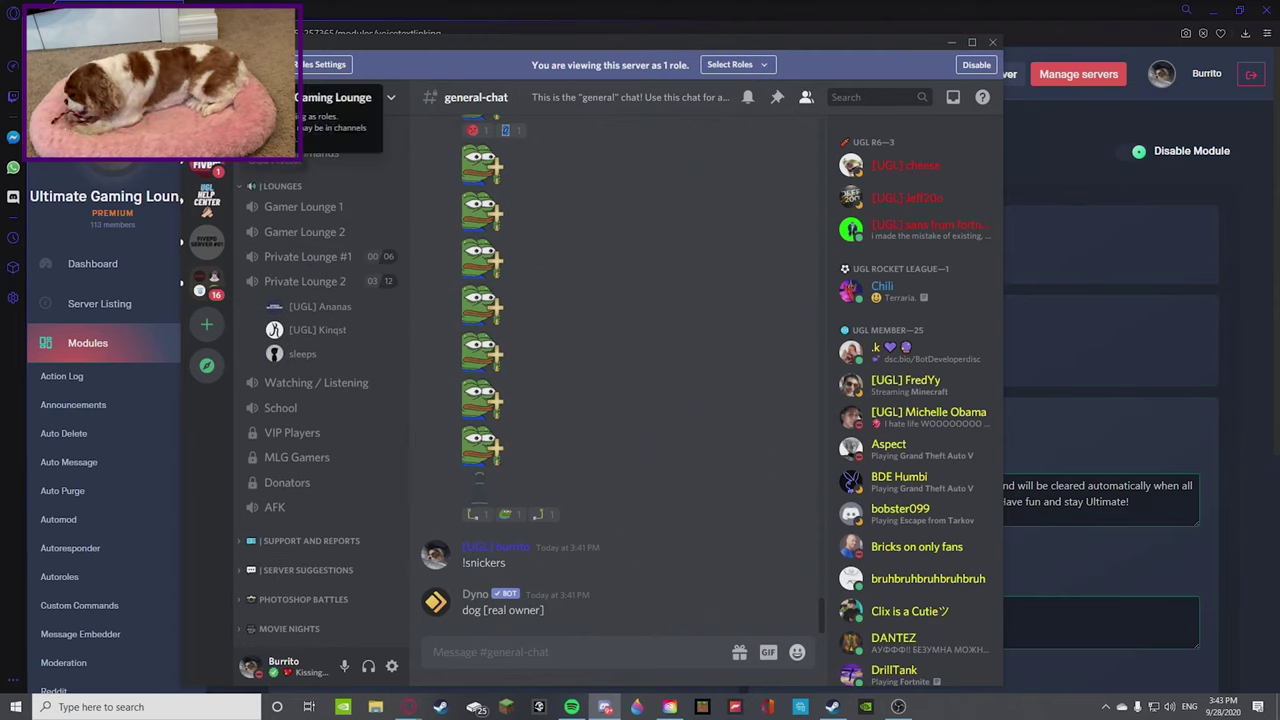
{"action": "scroll", "coordinate": [331, 450], "scroll_direction": "down", "scroll_amount": 9}
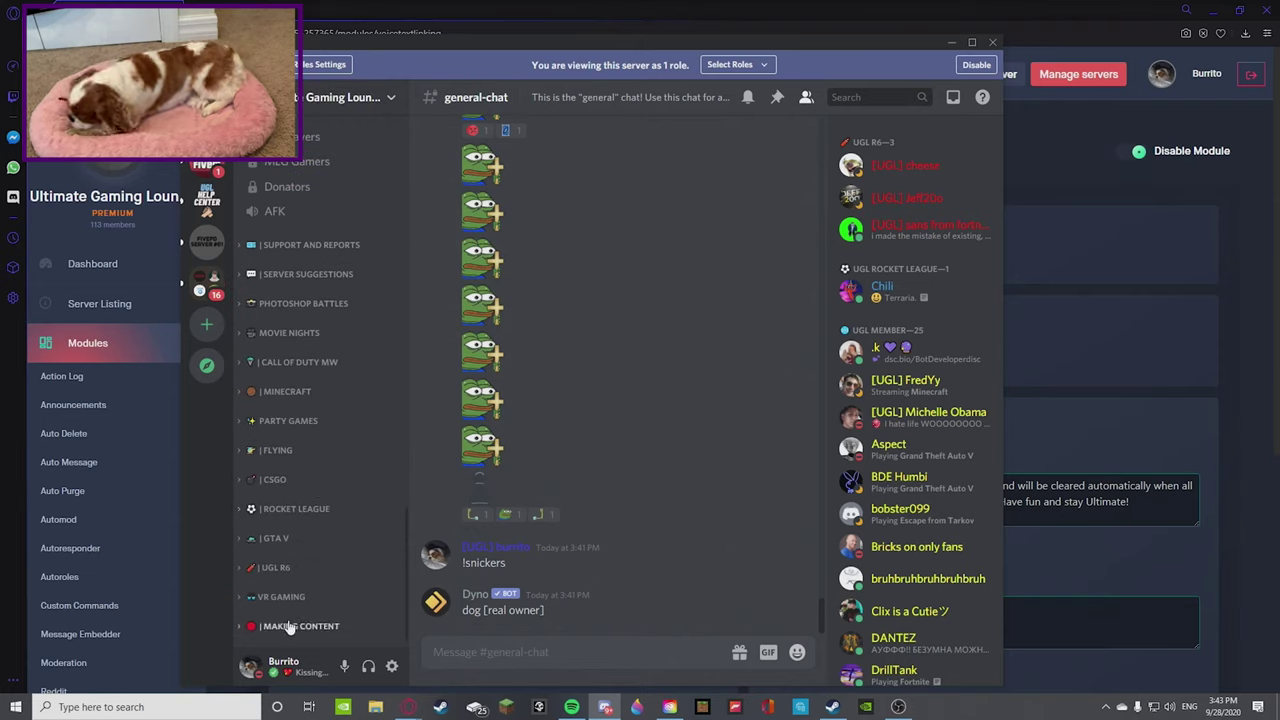
{"action": "scroll", "coordinate": [265, 577], "scroll_direction": "up", "scroll_amount": 8}
{"action": "scroll", "coordinate": [263, 575], "scroll_direction": "up", "scroll_amount": 15}
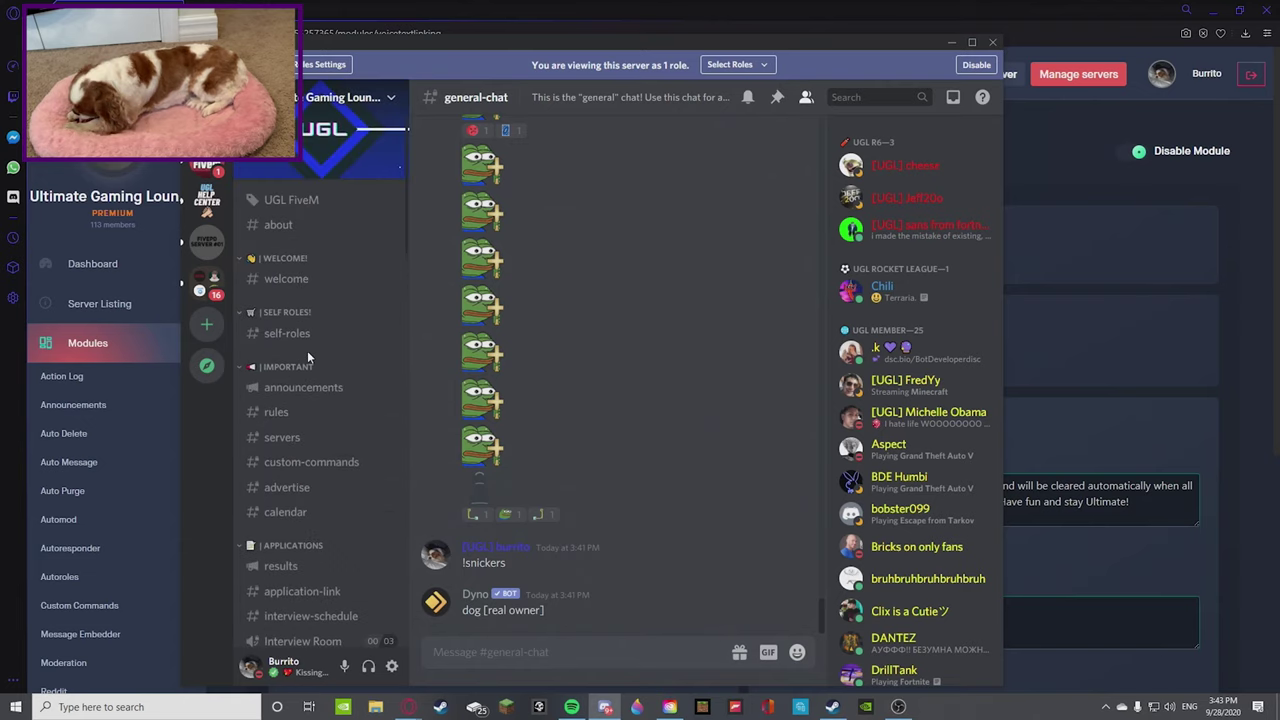
{"action": "scroll", "coordinate": [306, 345], "scroll_direction": "down", "scroll_amount": 12}
{"action": "mouse_move", "coordinate": [291, 445]}
{"action": "scroll", "coordinate": [280, 420], "scroll_direction": "down", "scroll_amount": 2}
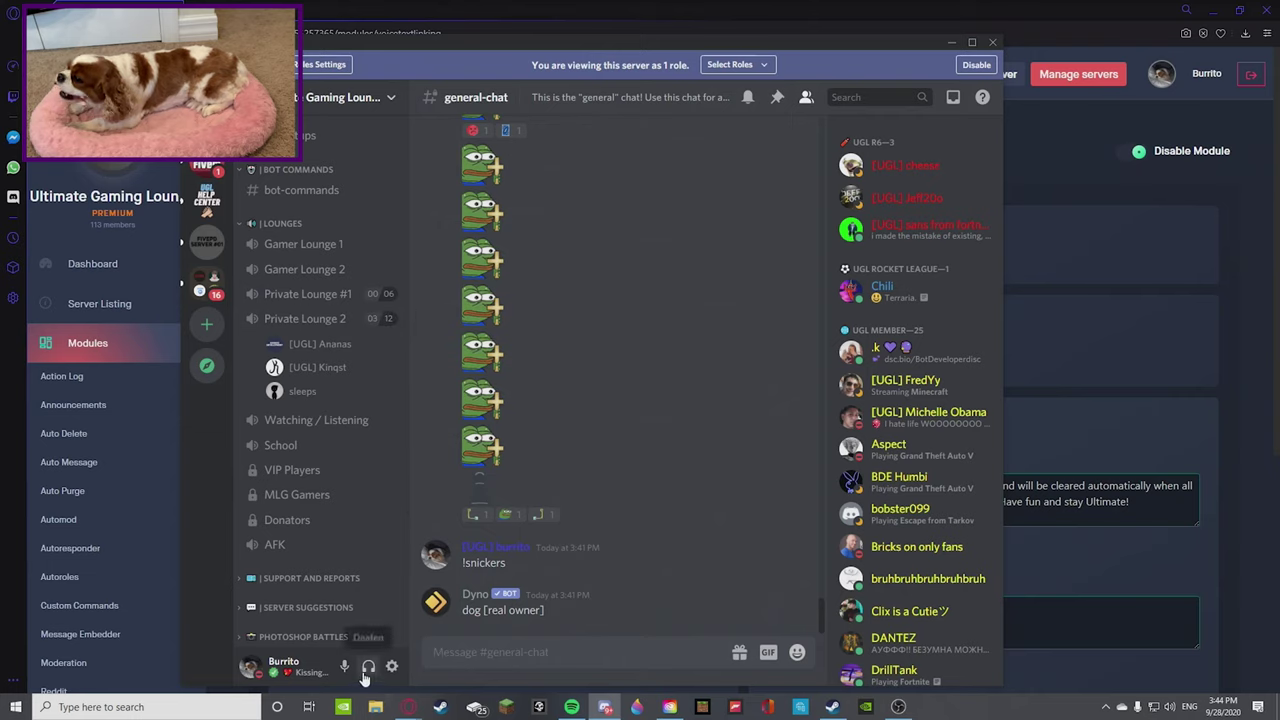
Deafen the account, join the Gamer Lounge 2 voice channel to trigger the linked text channel, and disconnect from it
{"action": "left_click", "coordinate": [368, 666]}
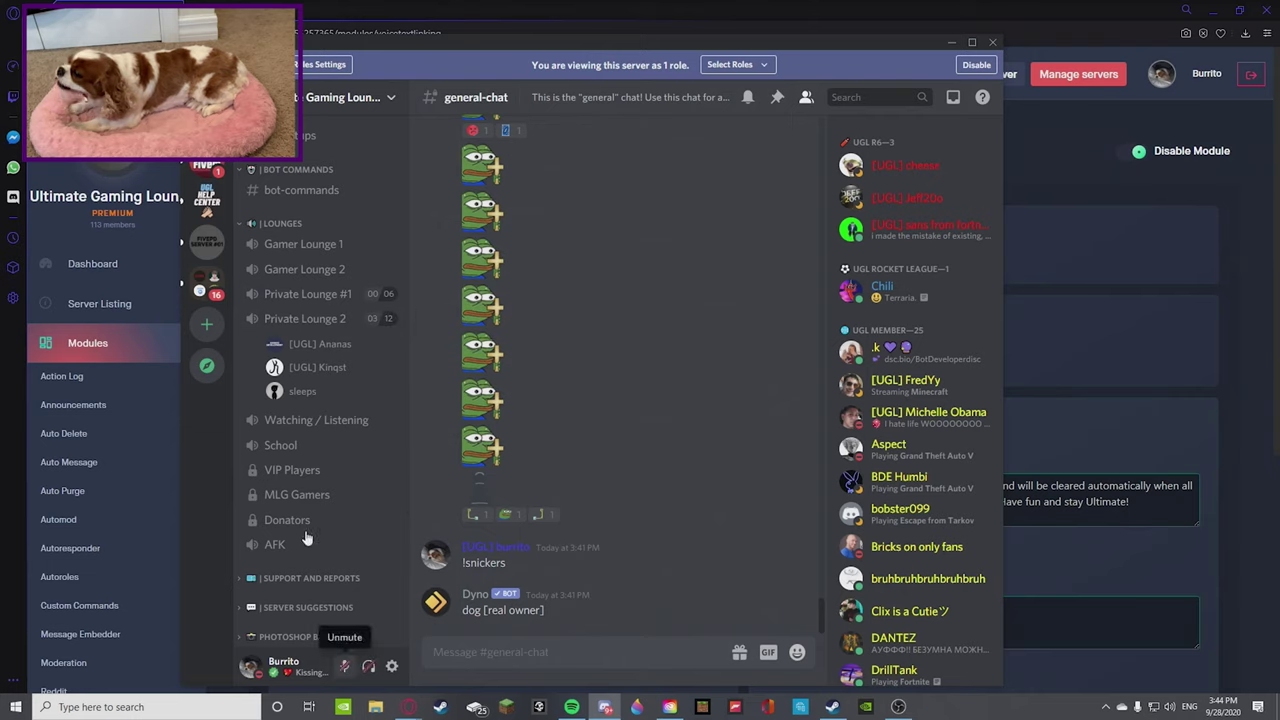
{"action": "left_click", "coordinate": [304, 269]}
{"action": "scroll", "coordinate": [305, 285], "scroll_direction": "down", "scroll_amount": 1}
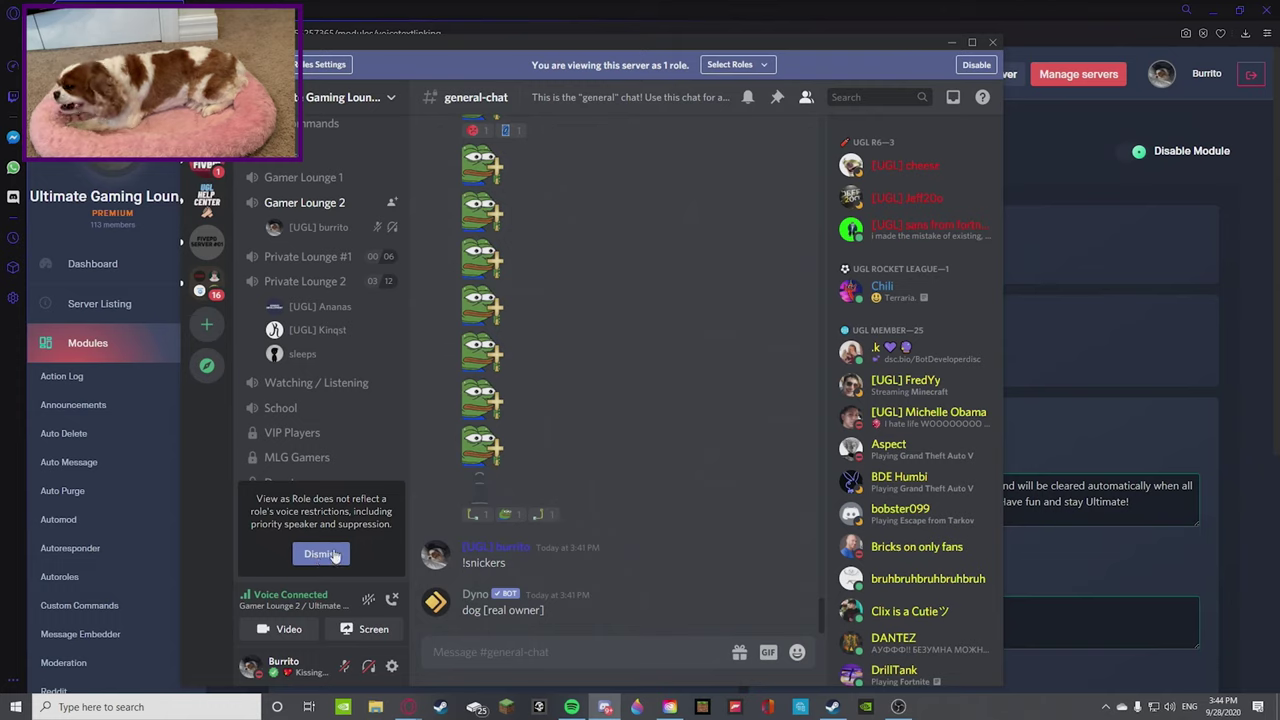
{"action": "left_click", "coordinate": [330, 556]}
{"action": "scroll", "coordinate": [335, 486], "scroll_direction": "down", "scroll_amount": 3}
{"action": "scroll", "coordinate": [327, 461], "scroll_direction": "up", "scroll_amount": 3}
{"action": "left_click", "coordinate": [392, 598]}
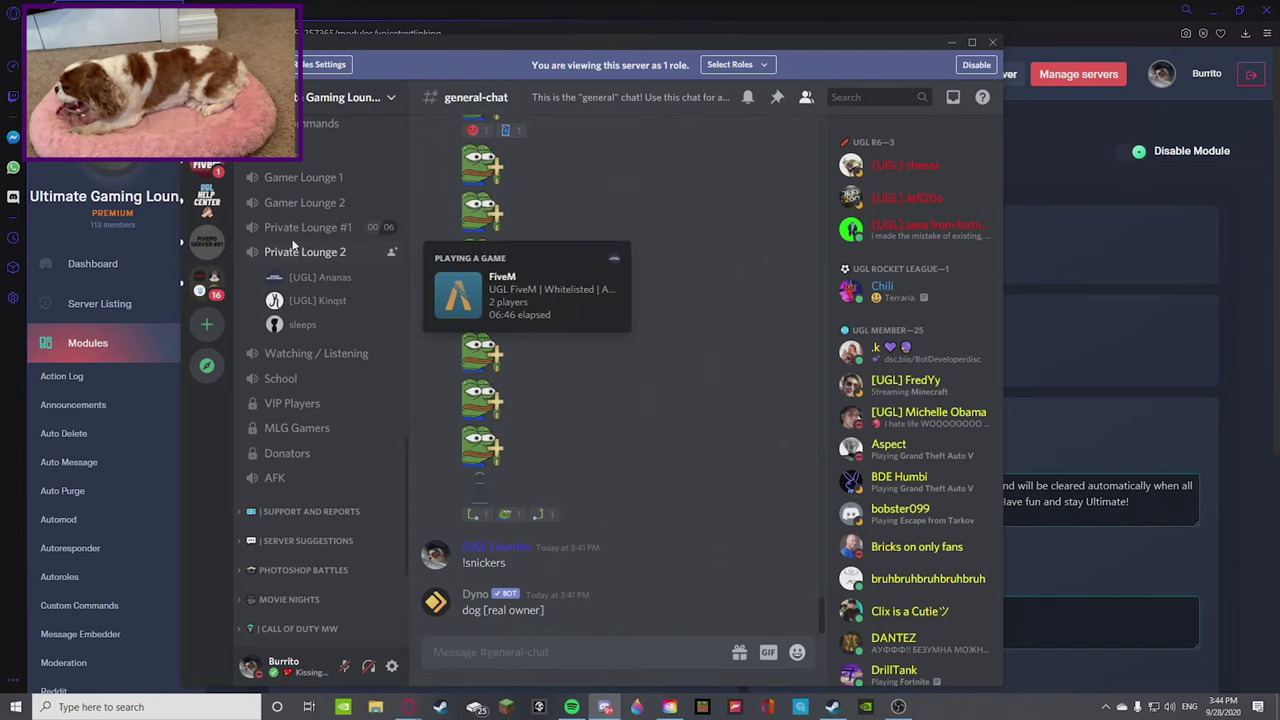
Exit the role view, read Dyno's join and leave messages in gamer-lounge-2, and return to the Dyno dashboard
{"action": "left_click", "coordinate": [966, 65]}
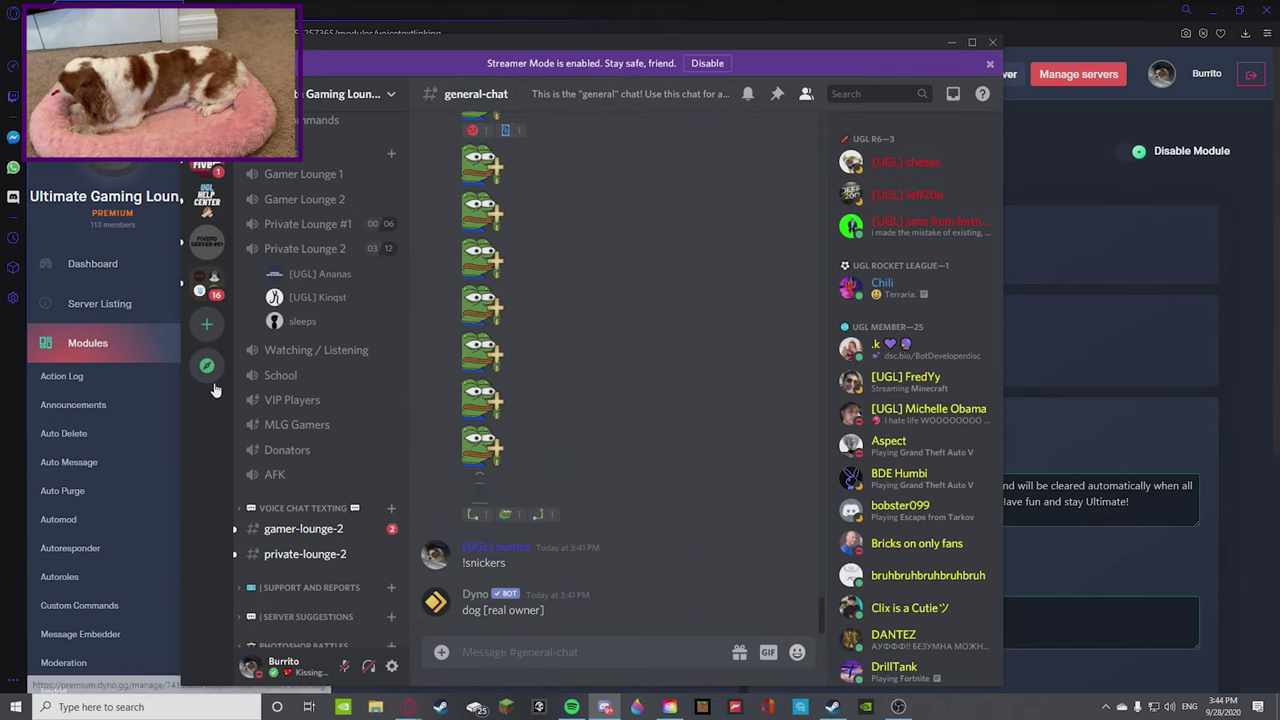
{"action": "left_click", "coordinate": [300, 529]}
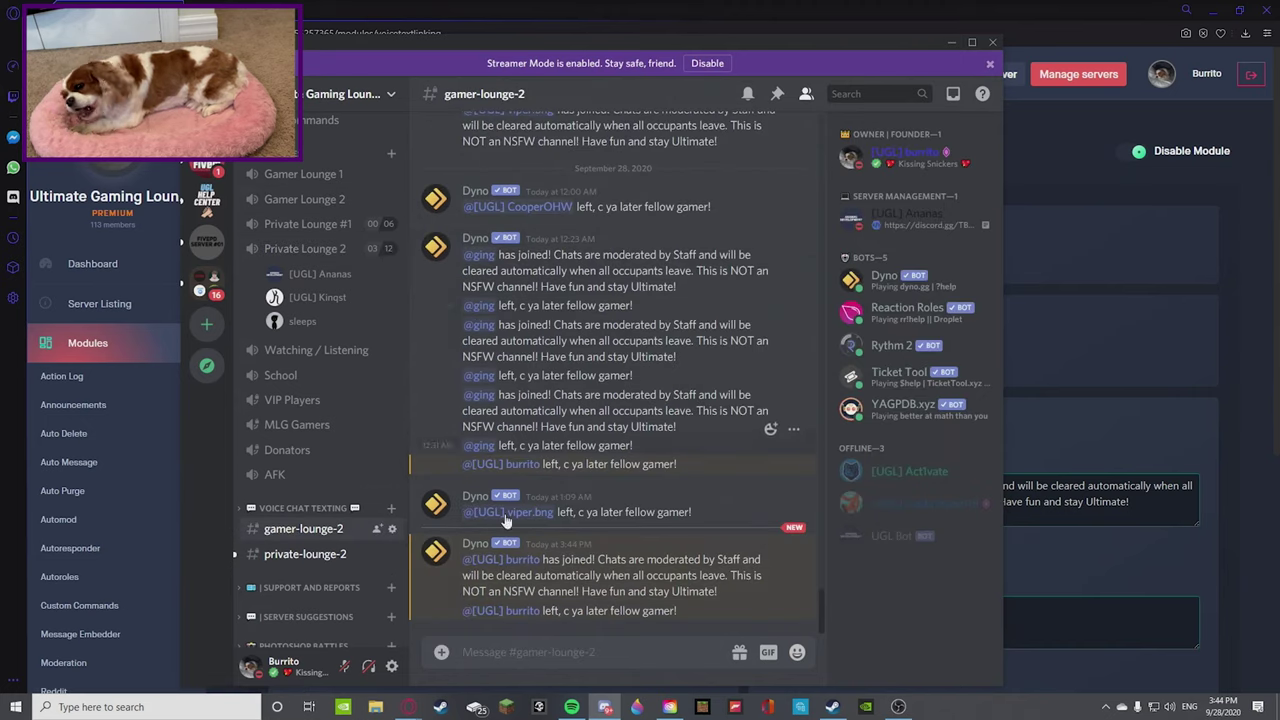
{"action": "left_click", "coordinate": [950, 42]}
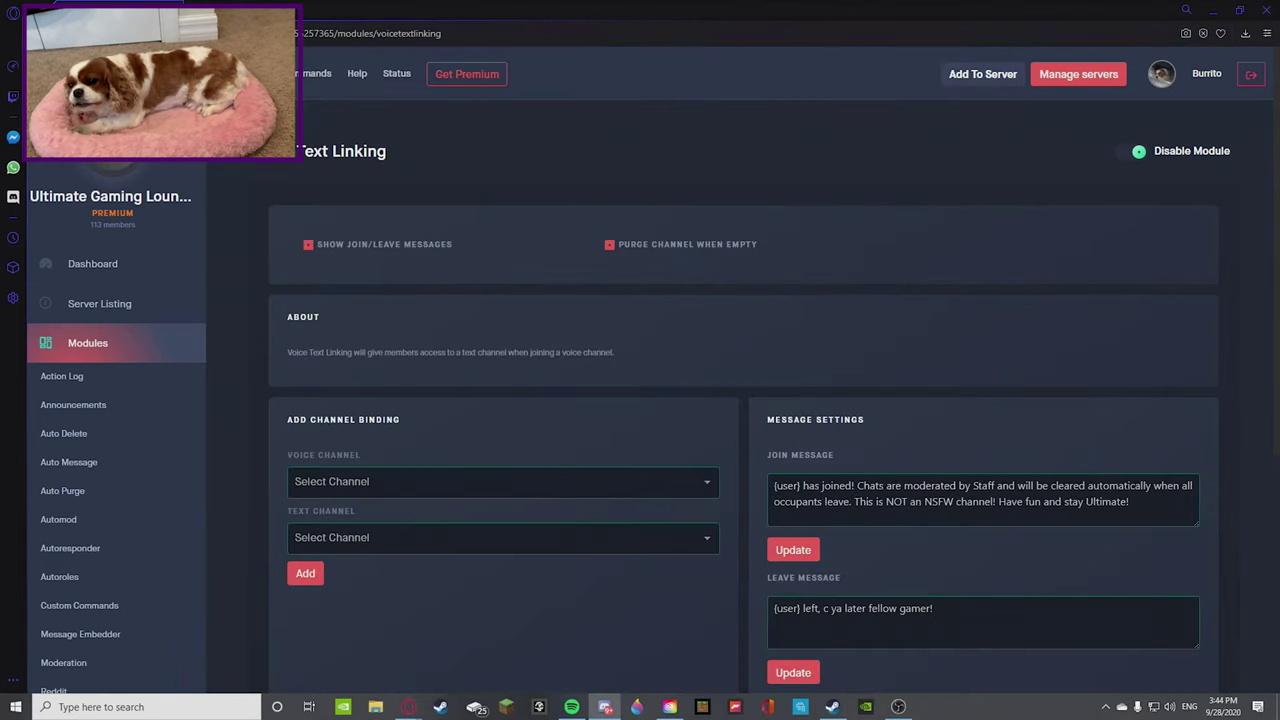
Examine the channel bindings that pair Gamer Lounge 2 and Private Lounge 2 with their text channels
{"action": "scroll", "coordinate": [438, 521], "scroll_direction": "down", "scroll_amount": 4}
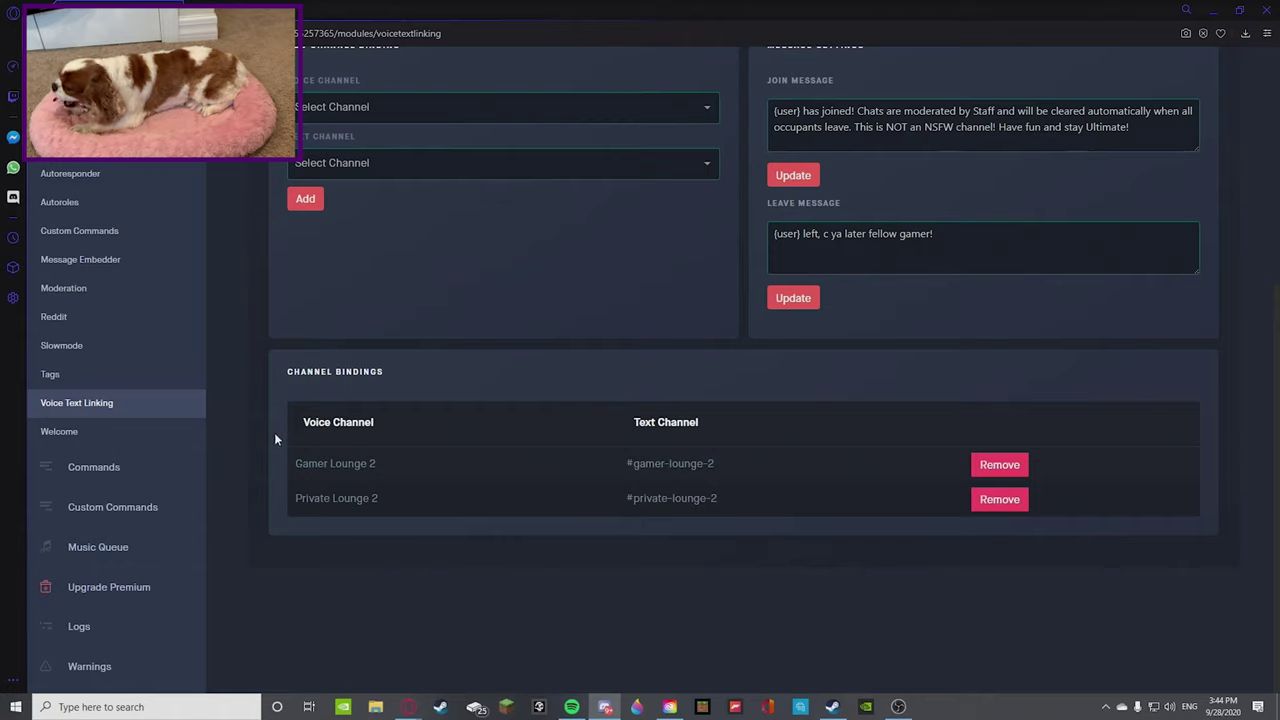
{"action": "left_click_drag", "start_coordinate": [297, 463], "coordinate": [376, 462]}
{"action": "left_click_drag", "start_coordinate": [632, 463], "coordinate": [714, 463]}
{"action": "left_click_drag", "start_coordinate": [296, 491], "coordinate": [378, 498]}
{"action": "left_click_drag", "start_coordinate": [632, 498], "coordinate": [724, 496]}
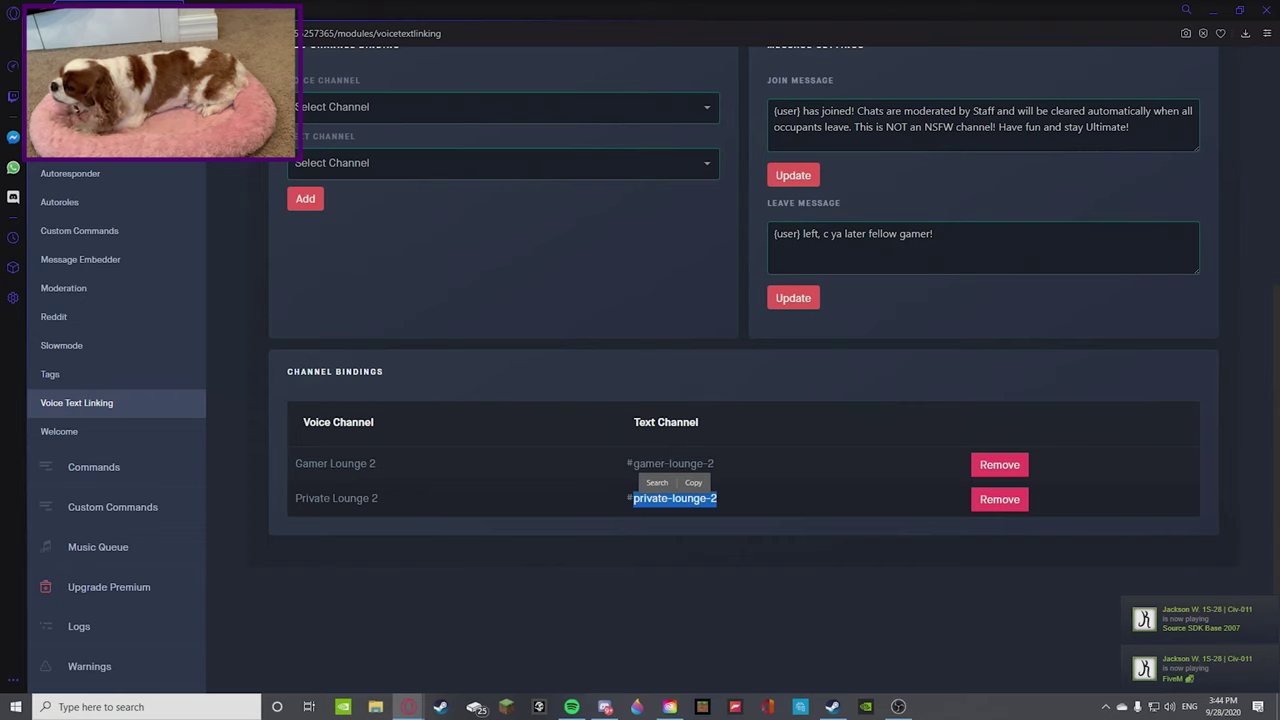
Switch to Discord and compare the voice lounges with the linked text channels under the Voice Chat Texting category
{"action": "key", "text": "alt+Tab"}
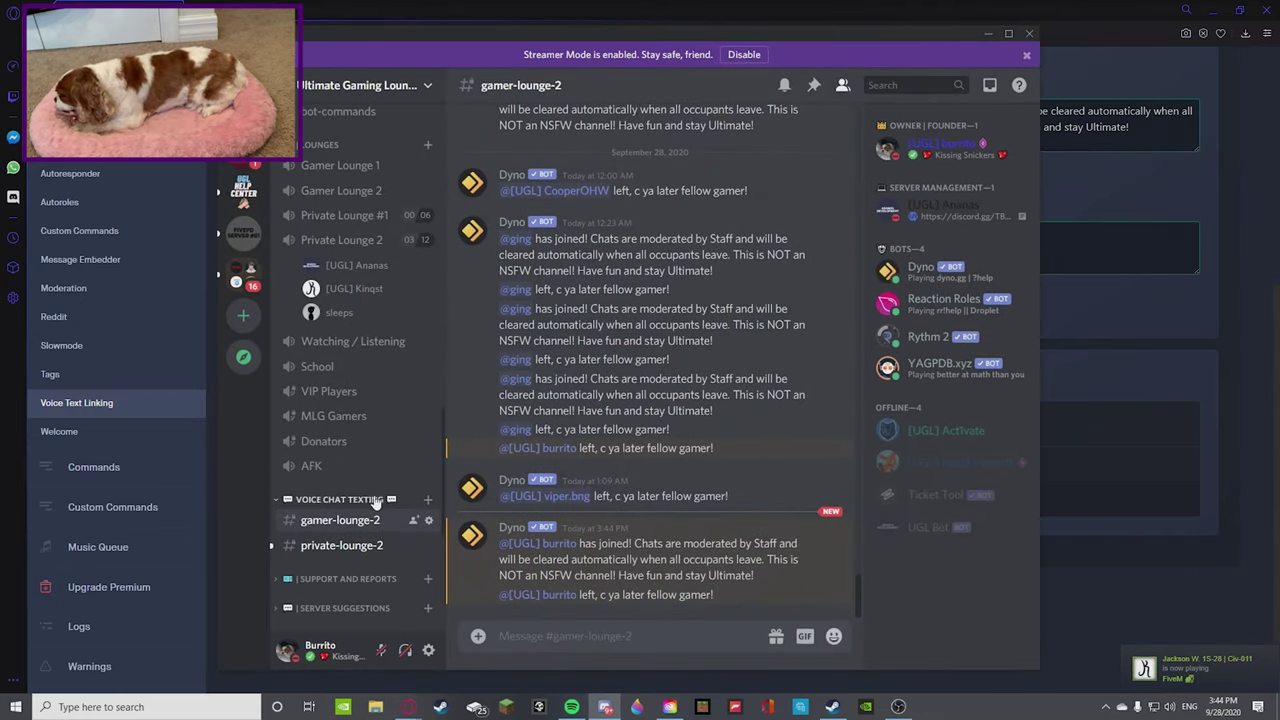
{"action": "scroll", "coordinate": [355, 495], "scroll_direction": "down", "scroll_amount": 3}
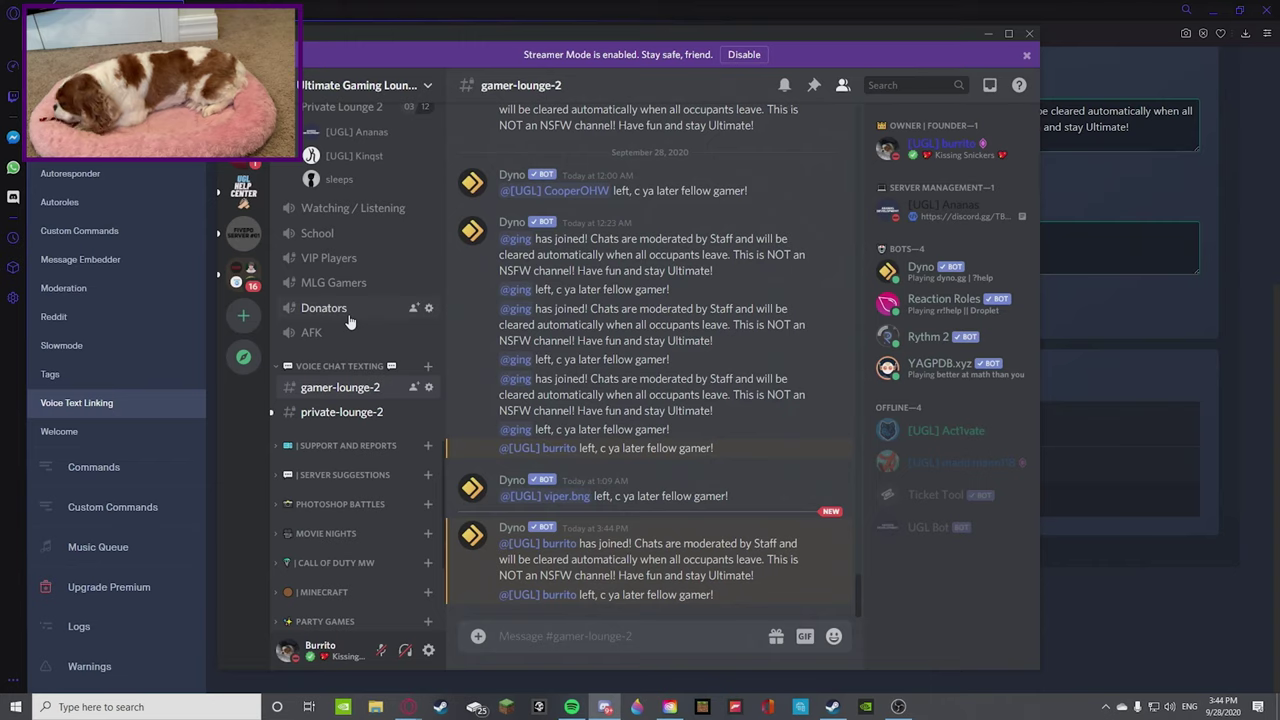
{"action": "scroll", "coordinate": [370, 400], "scroll_direction": "up", "scroll_amount": 5}
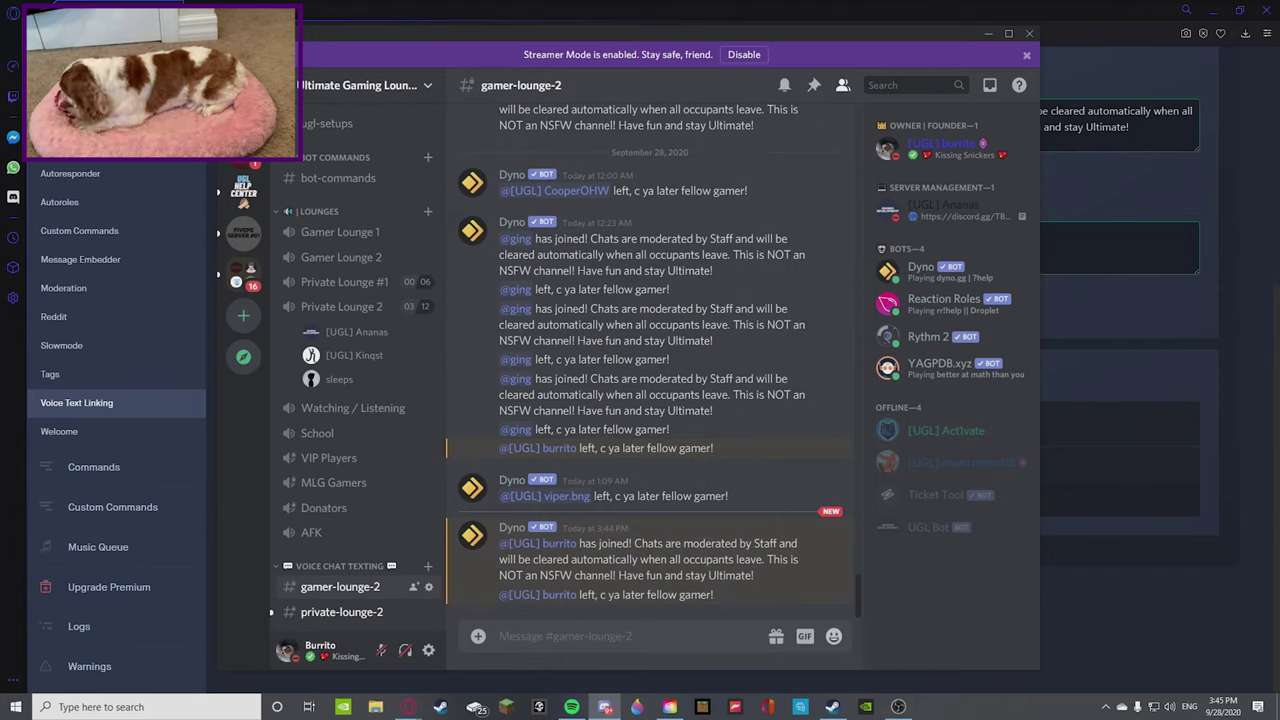
{"action": "scroll", "coordinate": [367, 236], "scroll_direction": "up", "scroll_amount": 5}
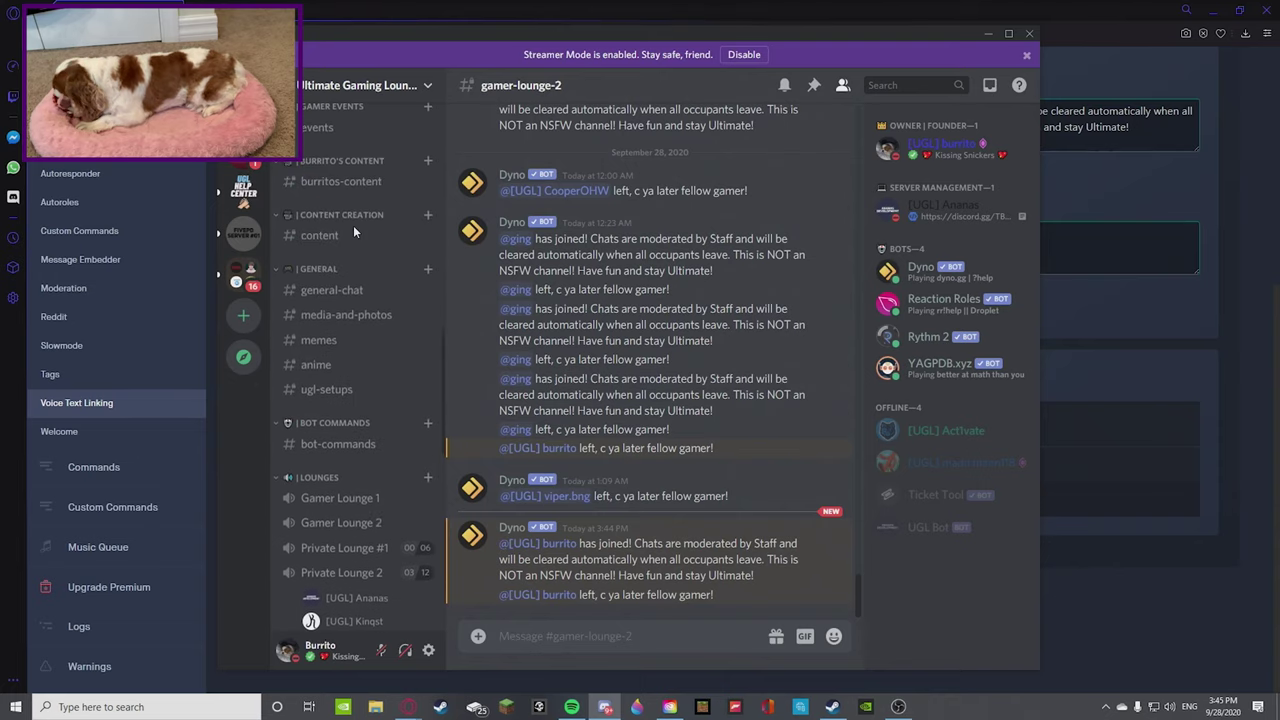
{"action": "scroll", "coordinate": [362, 312], "scroll_direction": "down", "scroll_amount": 5}
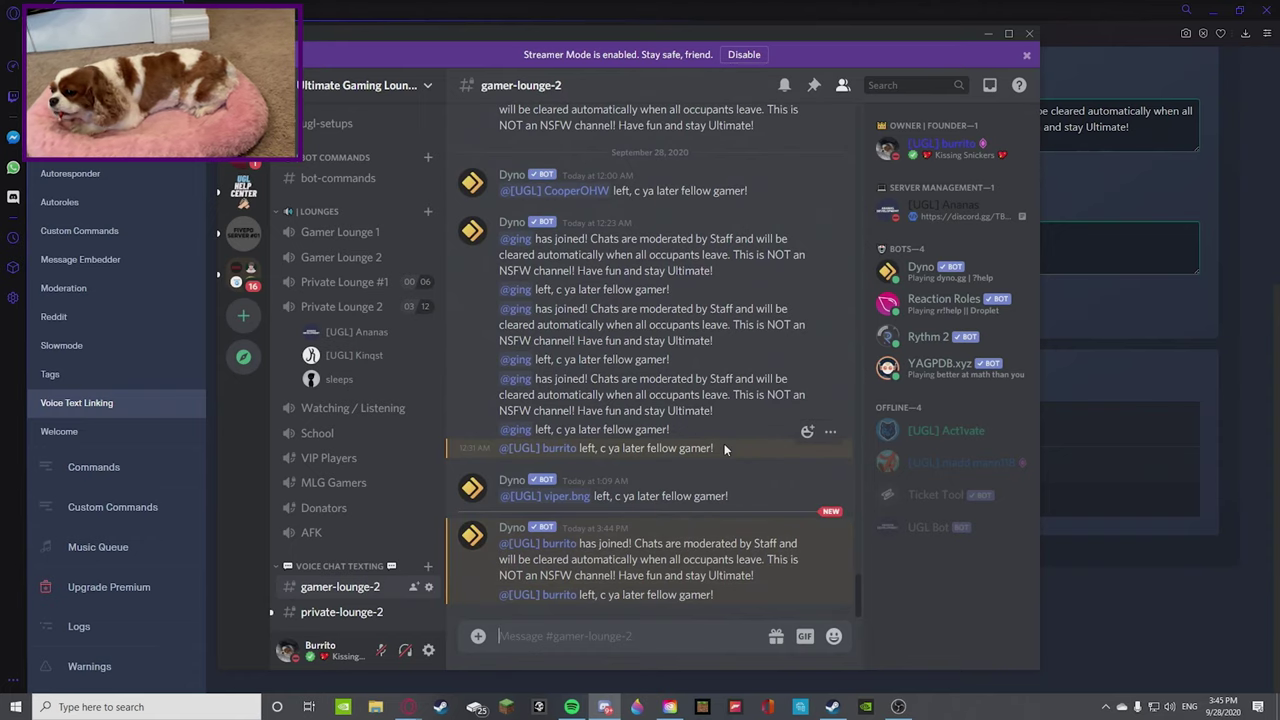
Review the history of Dyno's join and leave messages in gamer-lounge-2 and return to the newest ones
{"action": "scroll", "coordinate": [609, 367], "scroll_direction": "up", "scroll_amount": 5}
{"action": "scroll", "coordinate": [596, 310], "scroll_direction": "up", "scroll_amount": 10}
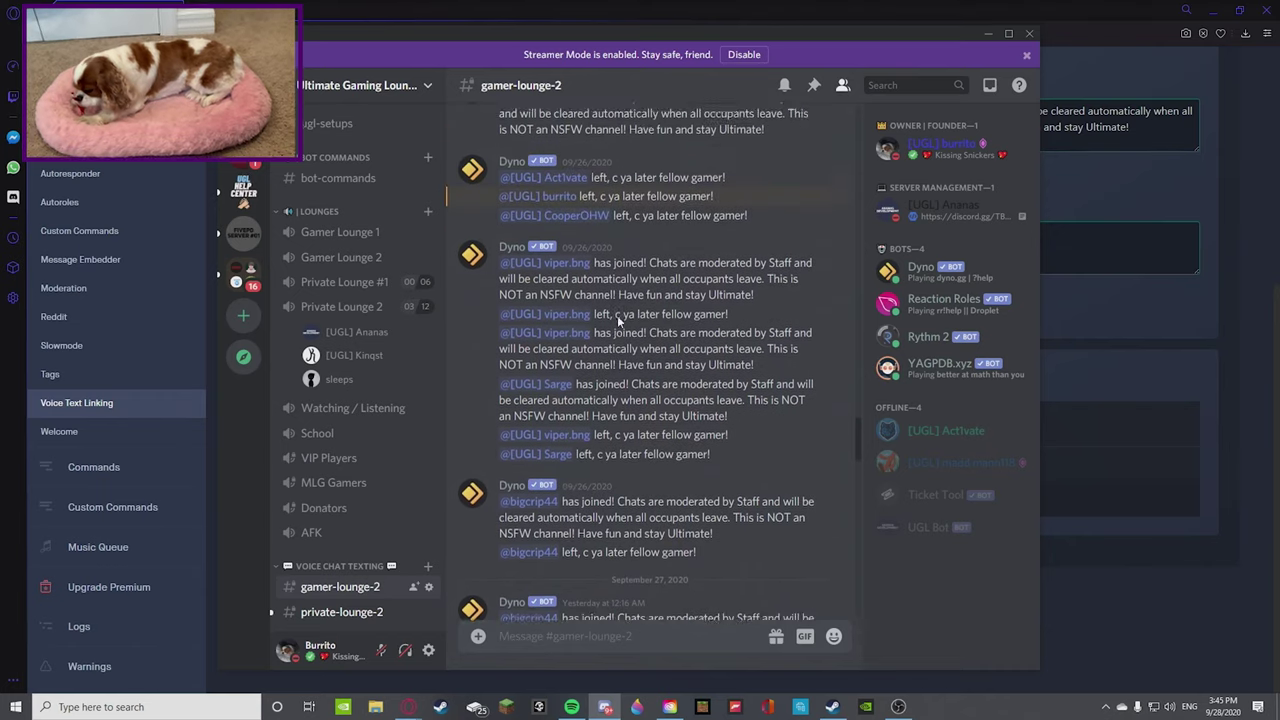
{"action": "scroll", "coordinate": [641, 291], "scroll_direction": "down", "scroll_amount": 15}
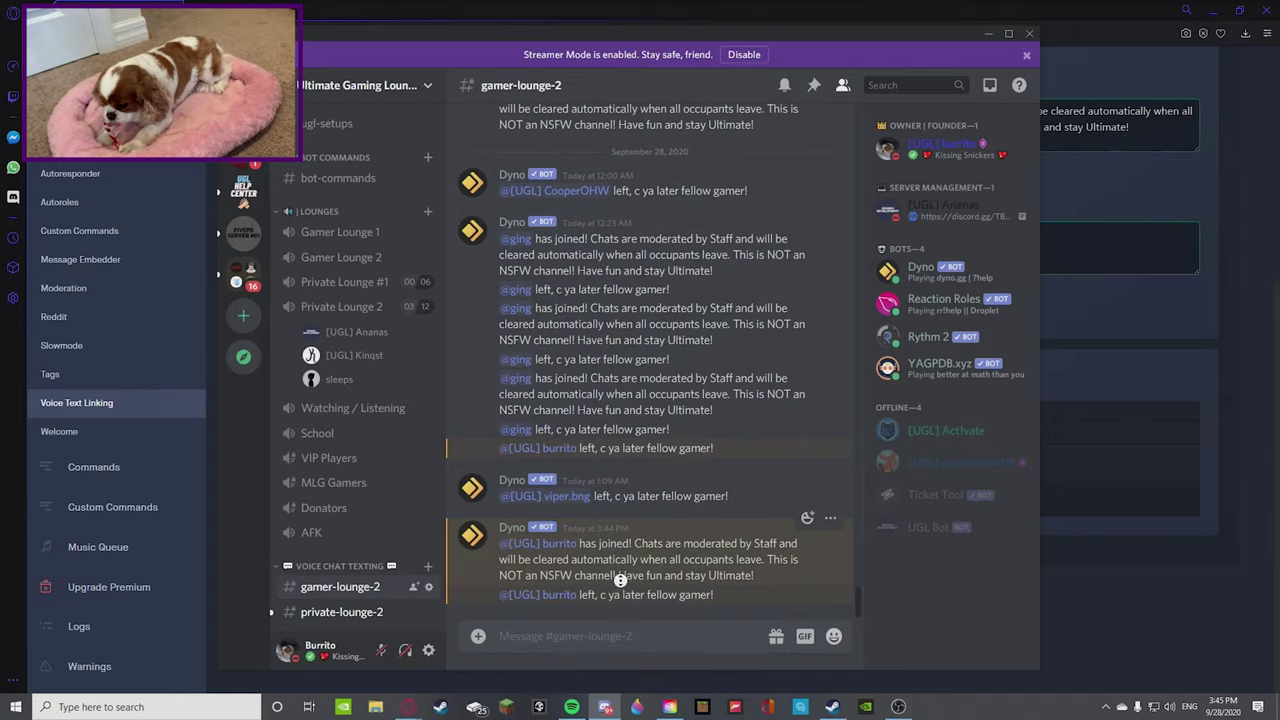
{"action": "scroll", "coordinate": [621, 580], "scroll_direction": "up", "scroll_amount": 5}
{"action": "scroll", "coordinate": [621, 447], "scroll_direction": "up", "scroll_amount": 10}
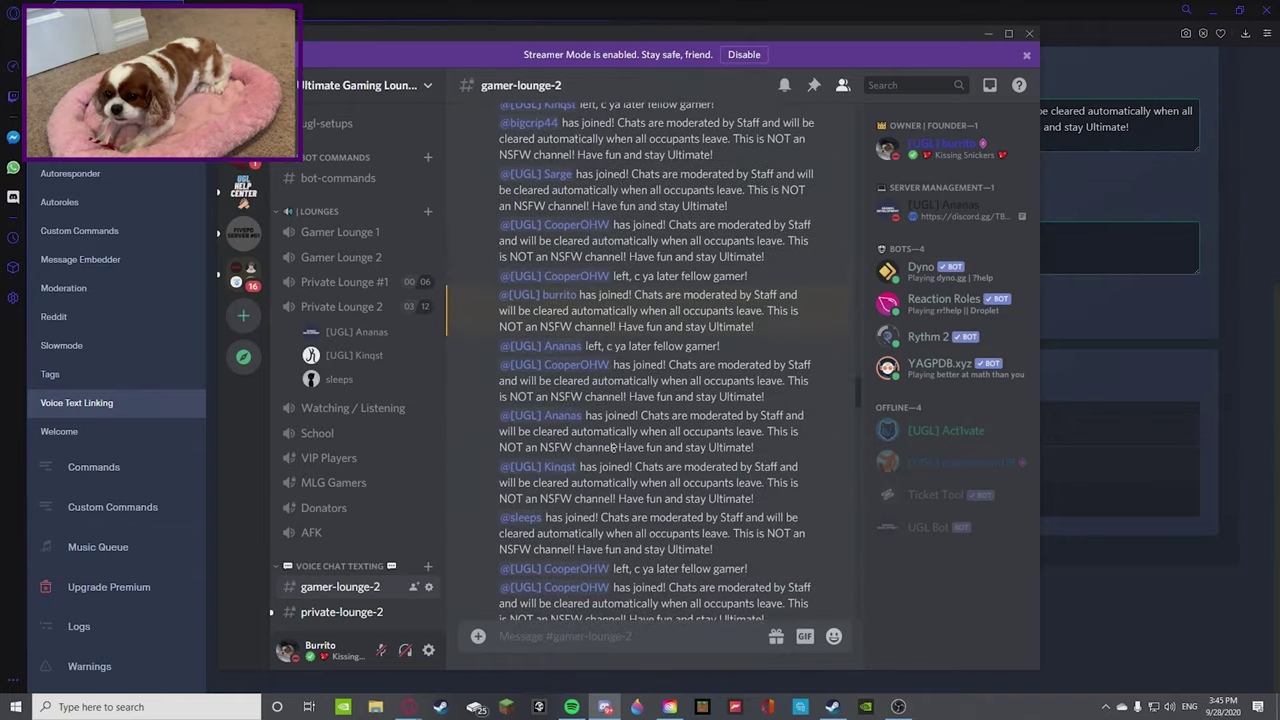
{"action": "scroll", "coordinate": [606, 451], "scroll_direction": "up", "scroll_amount": 10}
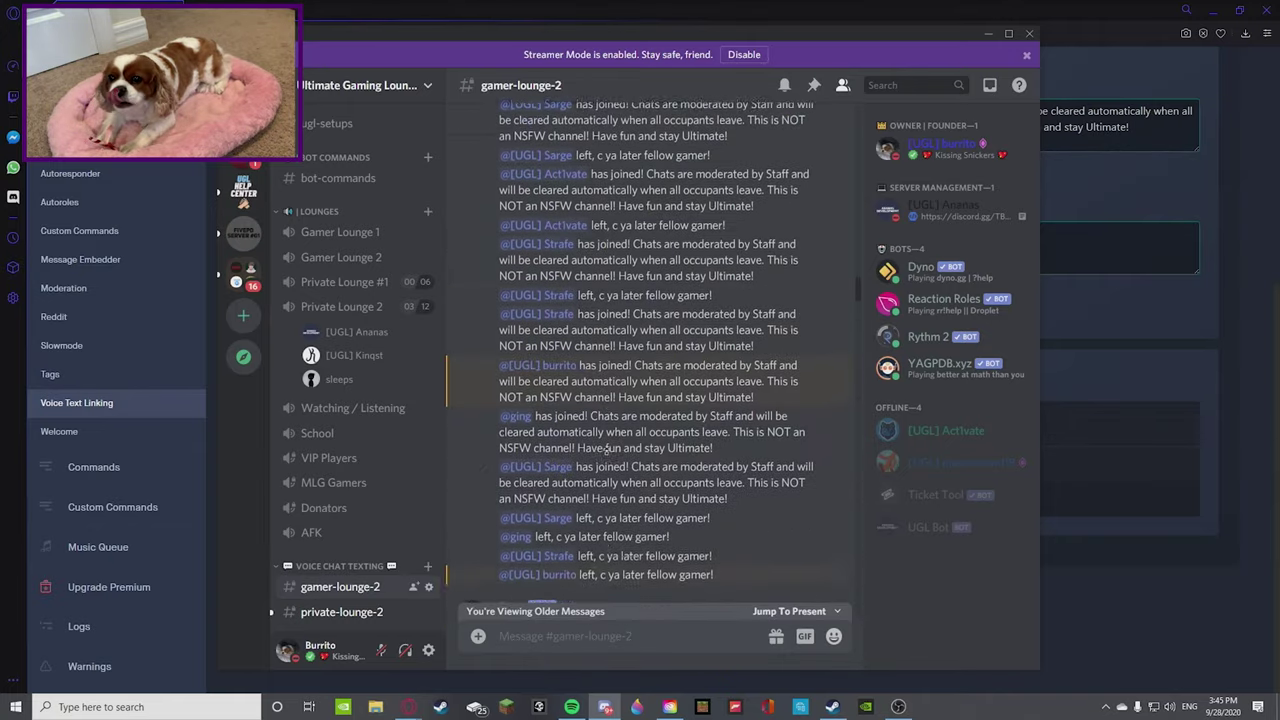
{"action": "scroll", "coordinate": [598, 335], "scroll_direction": "up", "scroll_amount": 10}
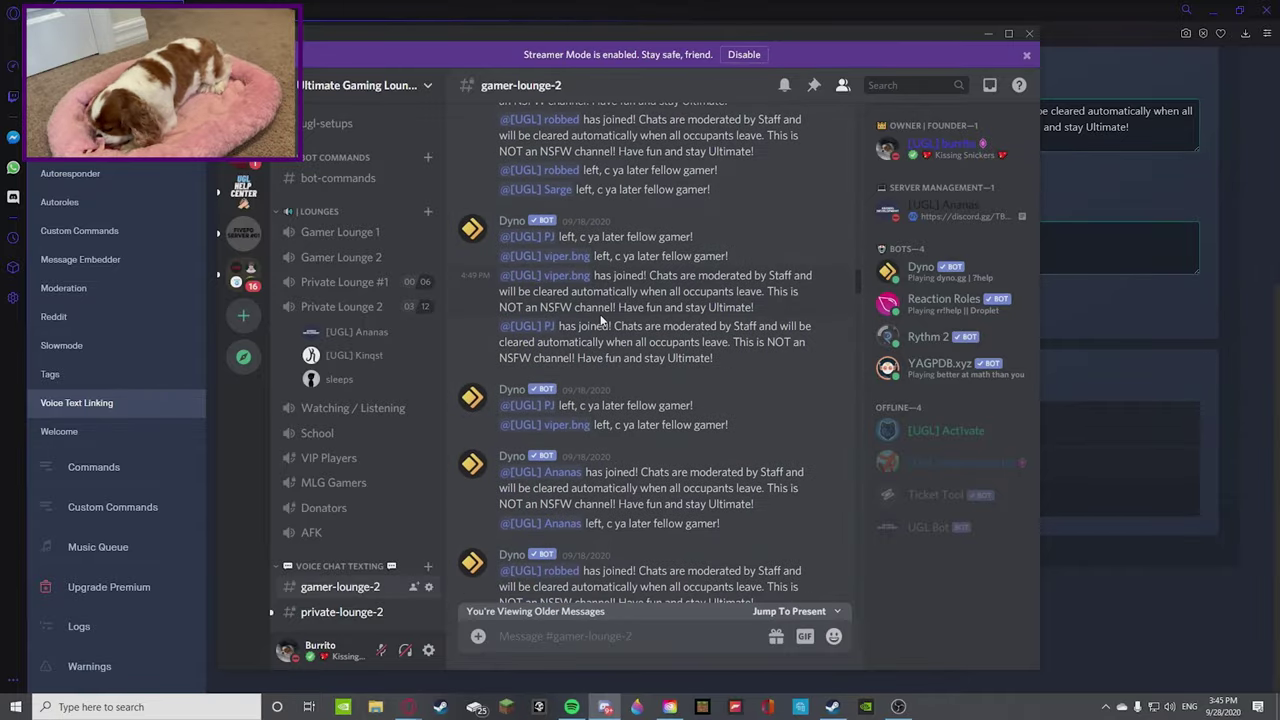
{"action": "scroll", "coordinate": [599, 323], "scroll_direction": "down", "scroll_amount": 10}
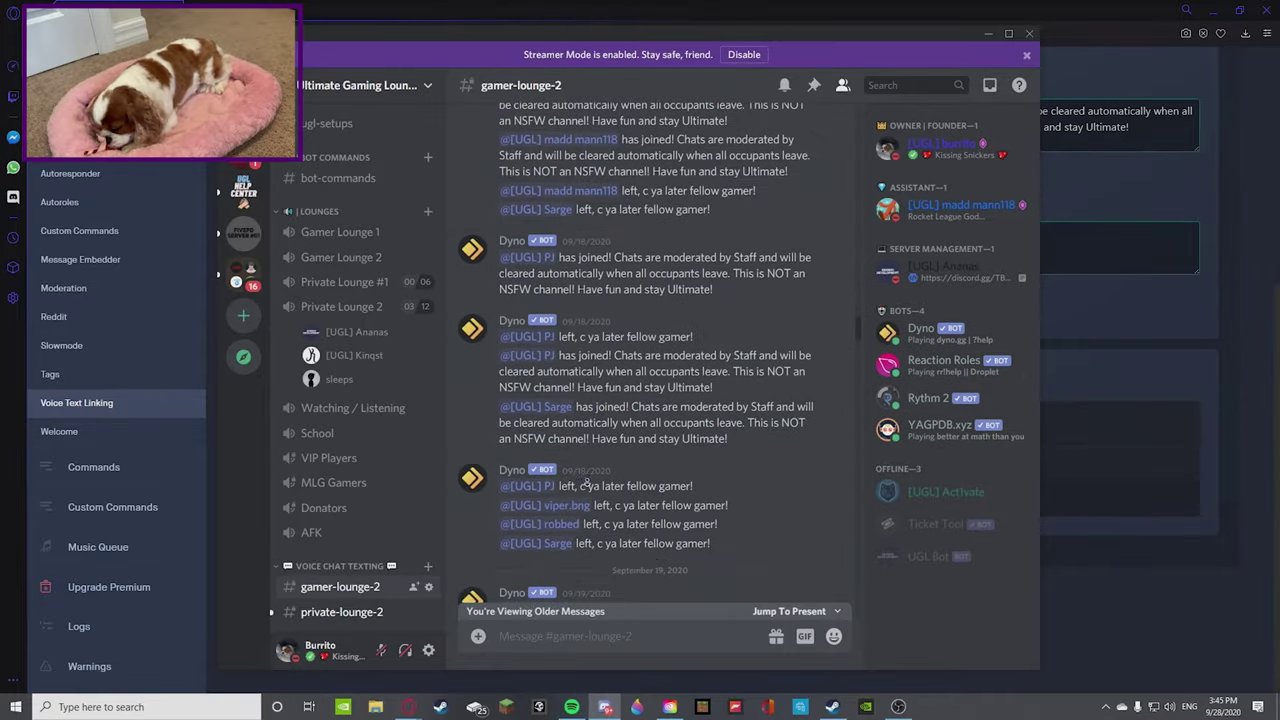
{"action": "scroll", "coordinate": [628, 528], "scroll_direction": "down", "scroll_amount": 15}
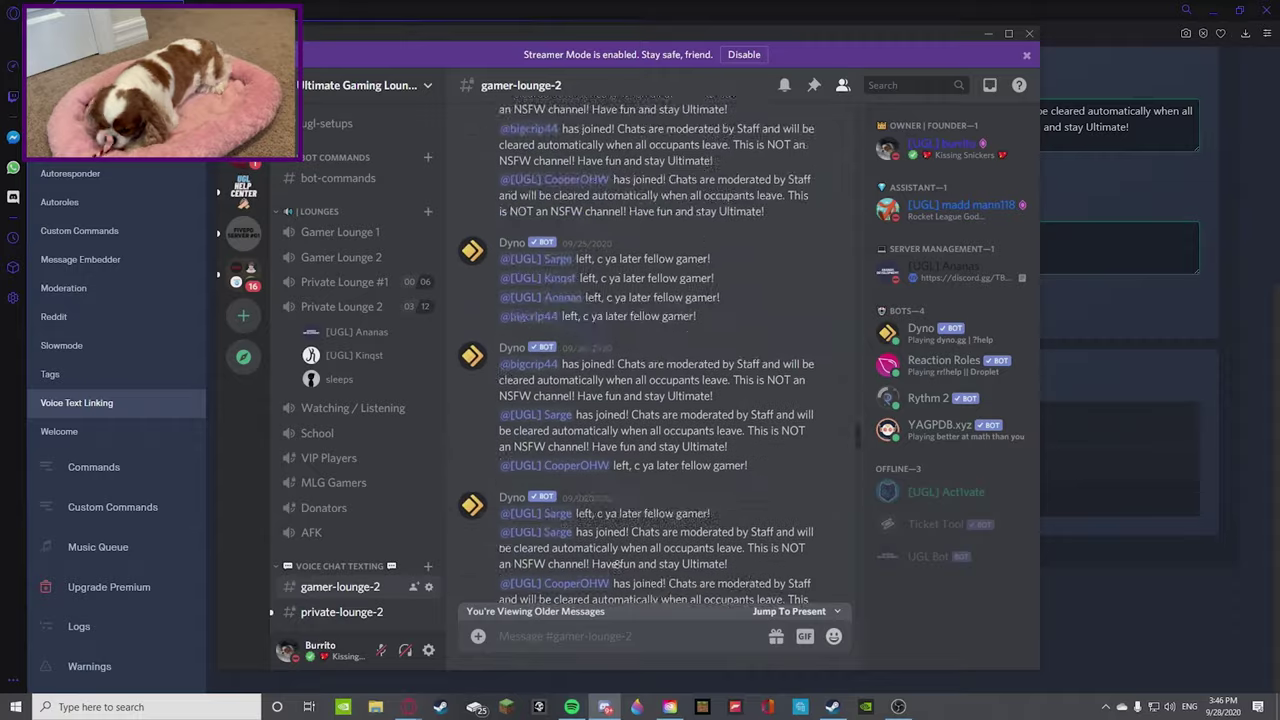
{"action": "scroll", "coordinate": [352, 251], "scroll_direction": "down", "scroll_amount": 3}
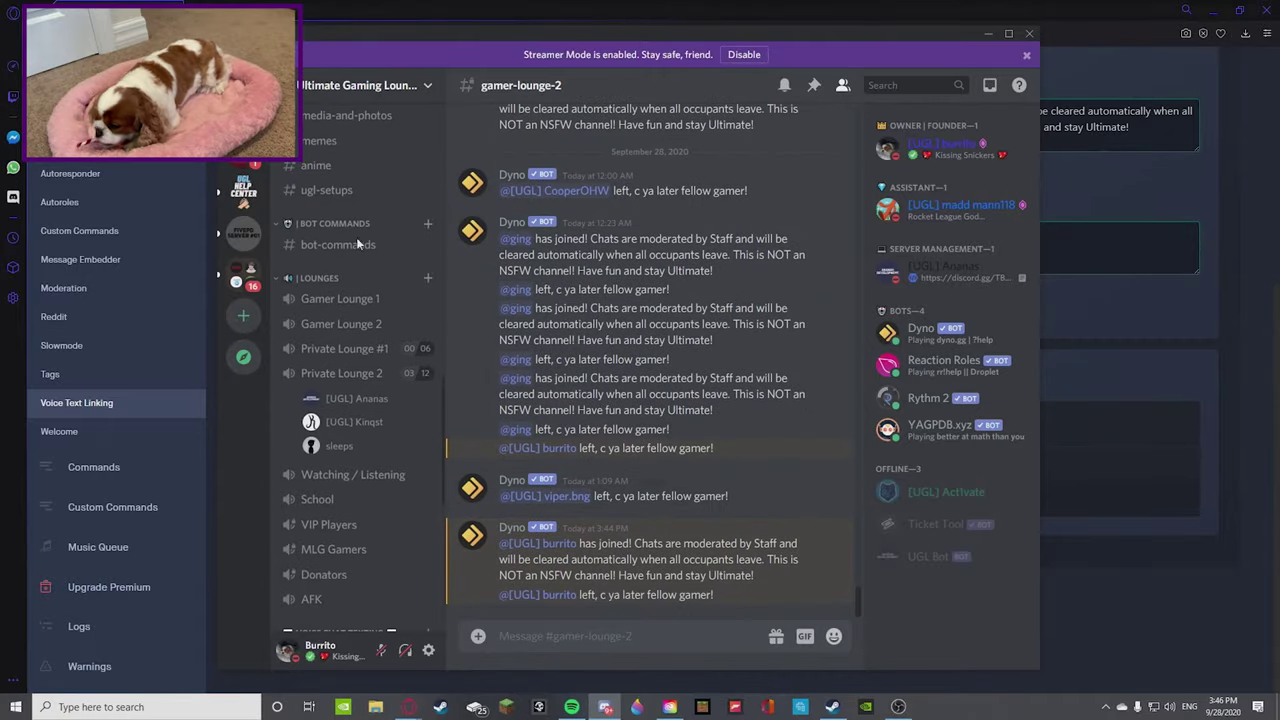
{"action": "scroll", "coordinate": [315, 403], "scroll_direction": "up", "scroll_amount": 1}
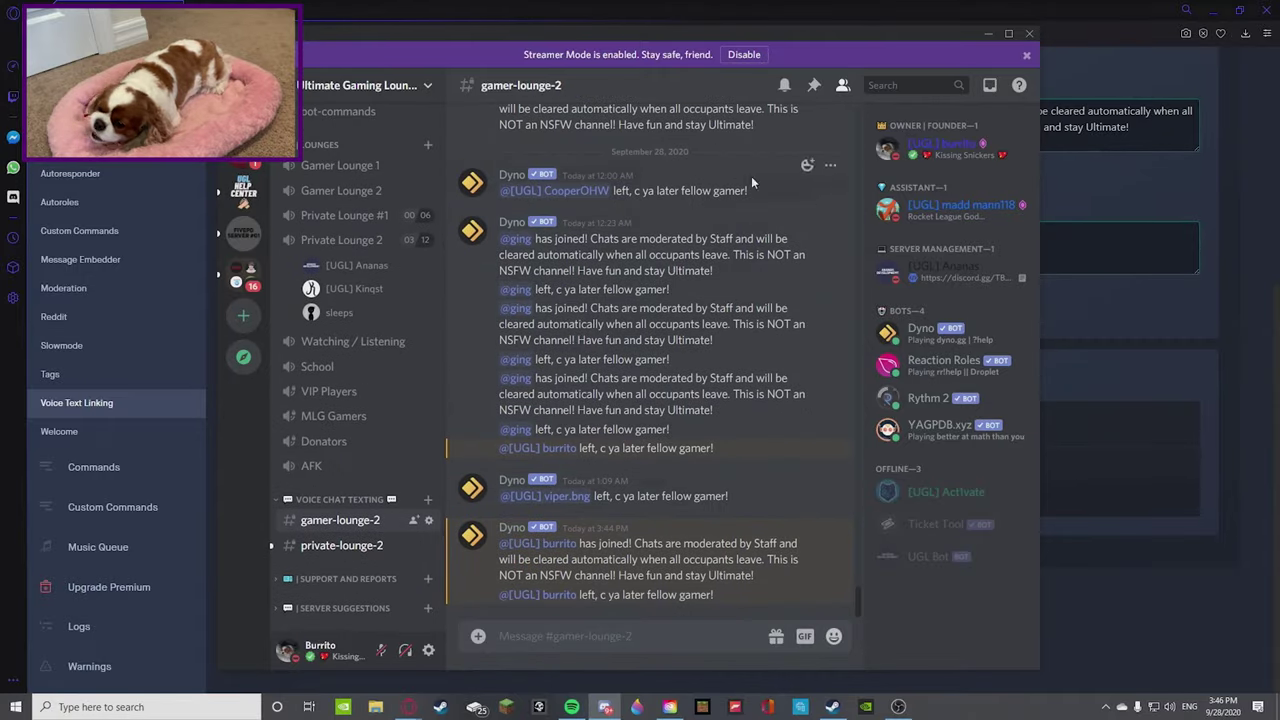
Return to the Dyno dashboard from Discord and review the message text in the Welcome module
{"action": "left_click", "coordinate": [988, 36]}
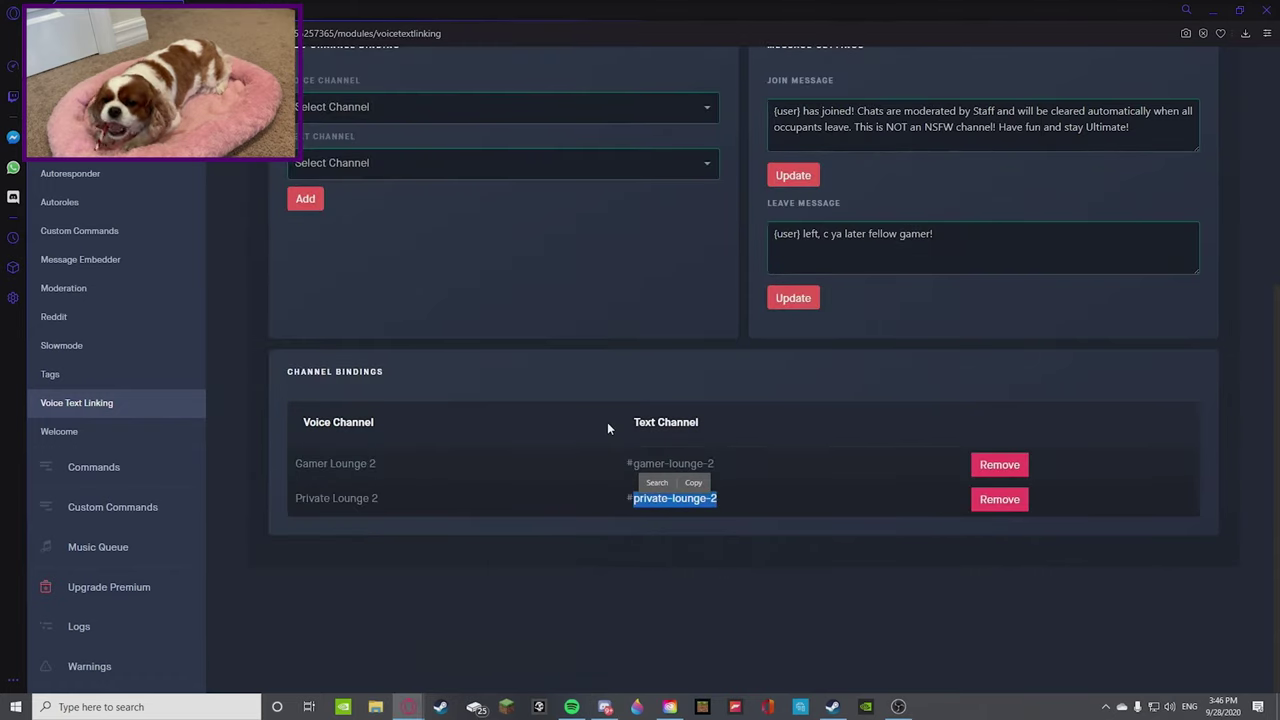
{"action": "left_click", "coordinate": [664, 498]}
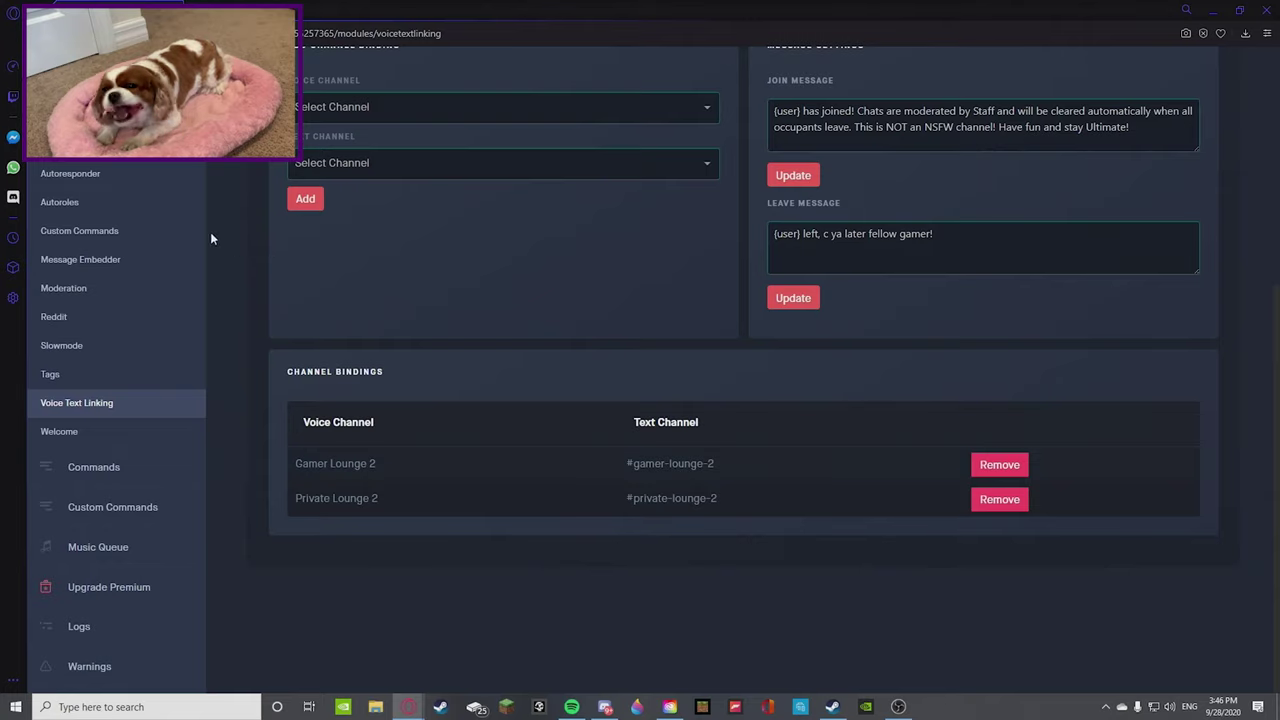
{"action": "left_click", "coordinate": [64, 436]}
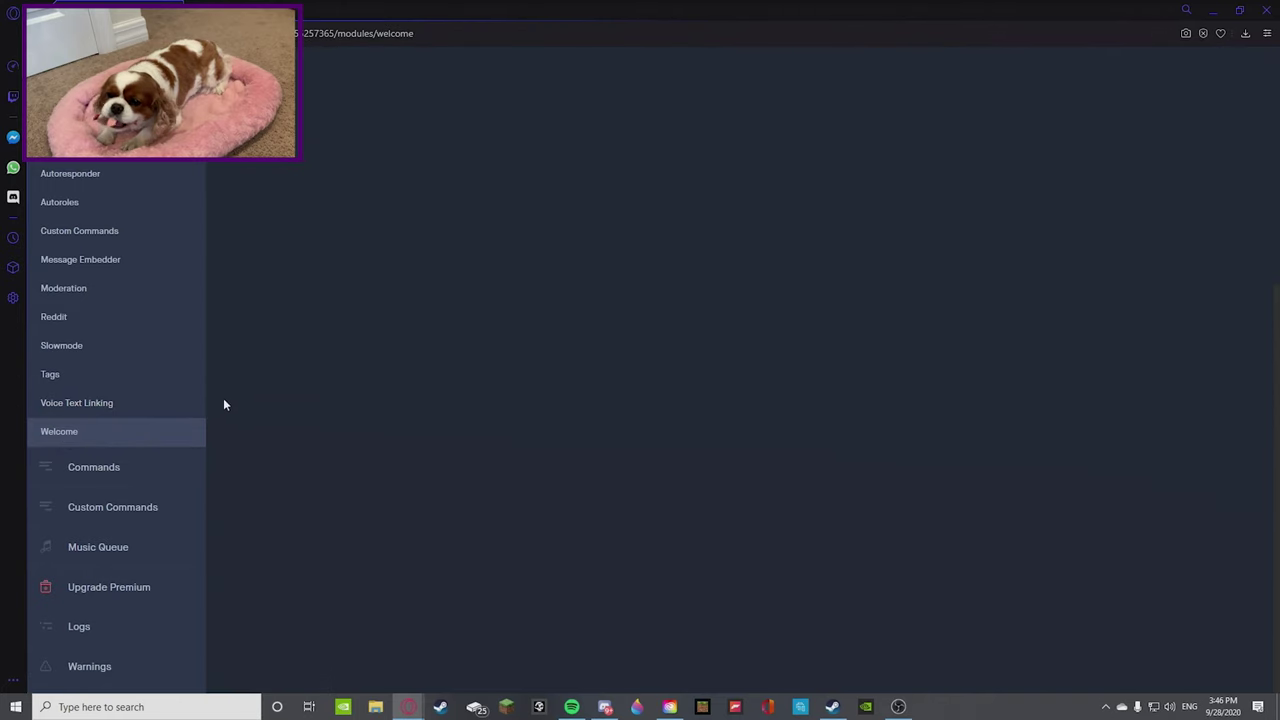
{"action": "scroll", "coordinate": [471, 399], "scroll_direction": "up", "scroll_amount": 2}
{"action": "scroll", "coordinate": [376, 405], "scroll_direction": "up", "scroll_amount": 2}
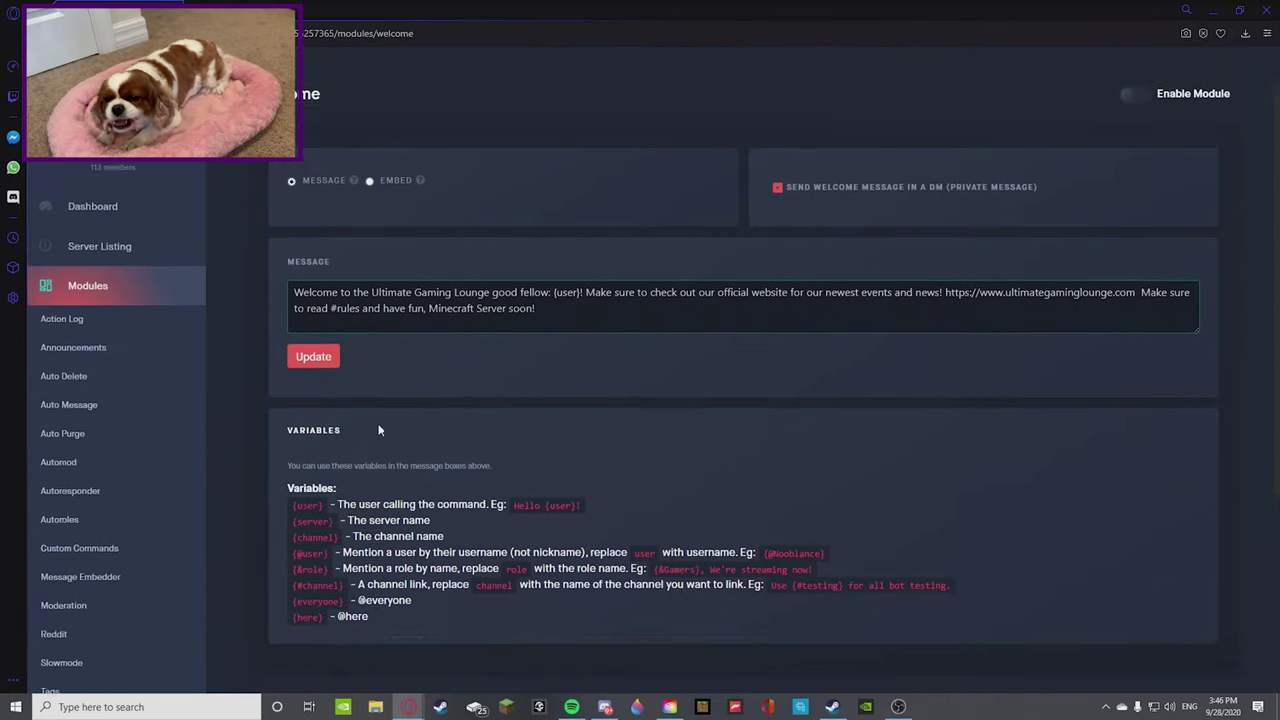
{"action": "triple_click", "coordinate": [543, 368]}
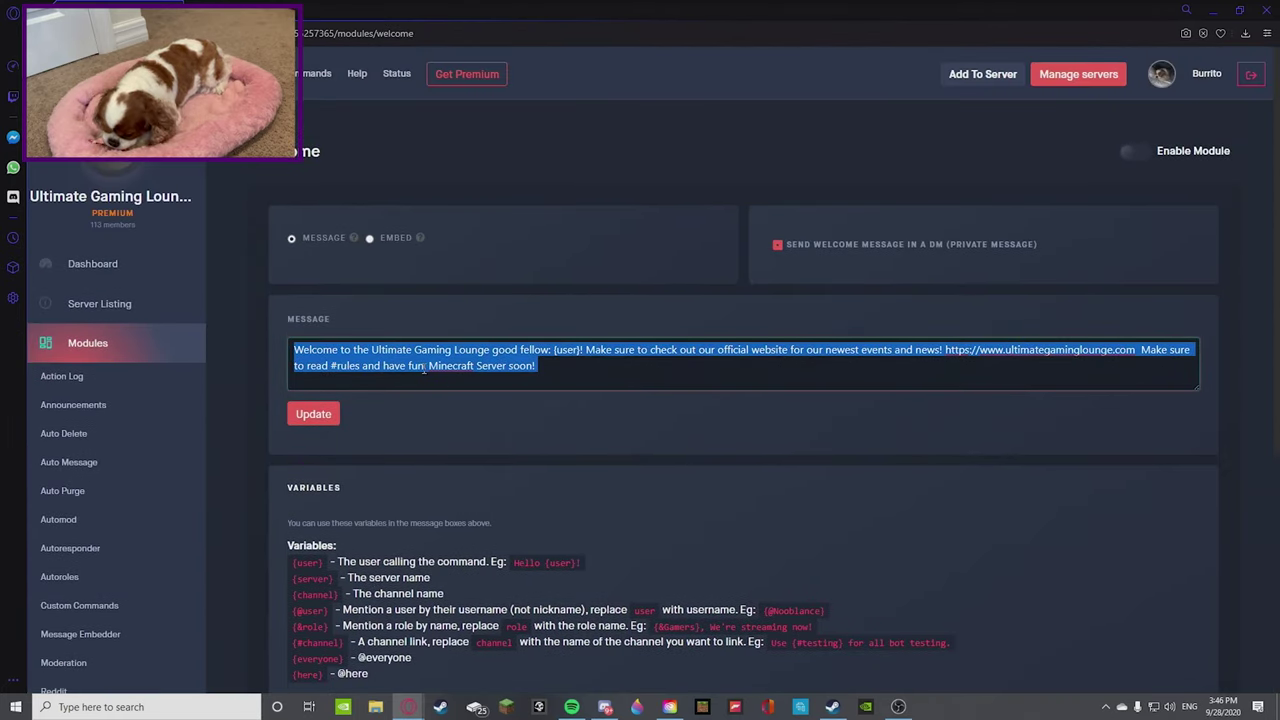
{"action": "left_click", "coordinate": [524, 352]}
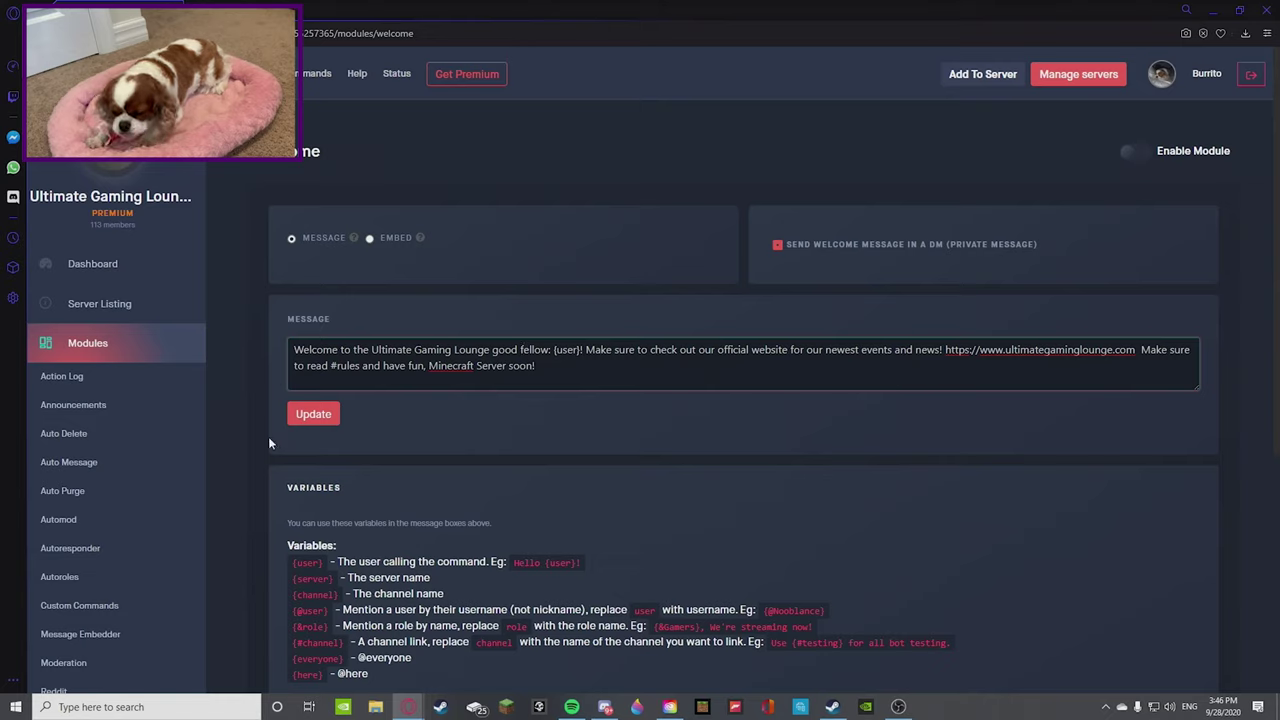
Open the Commands page and look through the Manager commands from addmod to customs
{"action": "scroll", "coordinate": [300, 440], "scroll_direction": "down", "scroll_amount": 2}
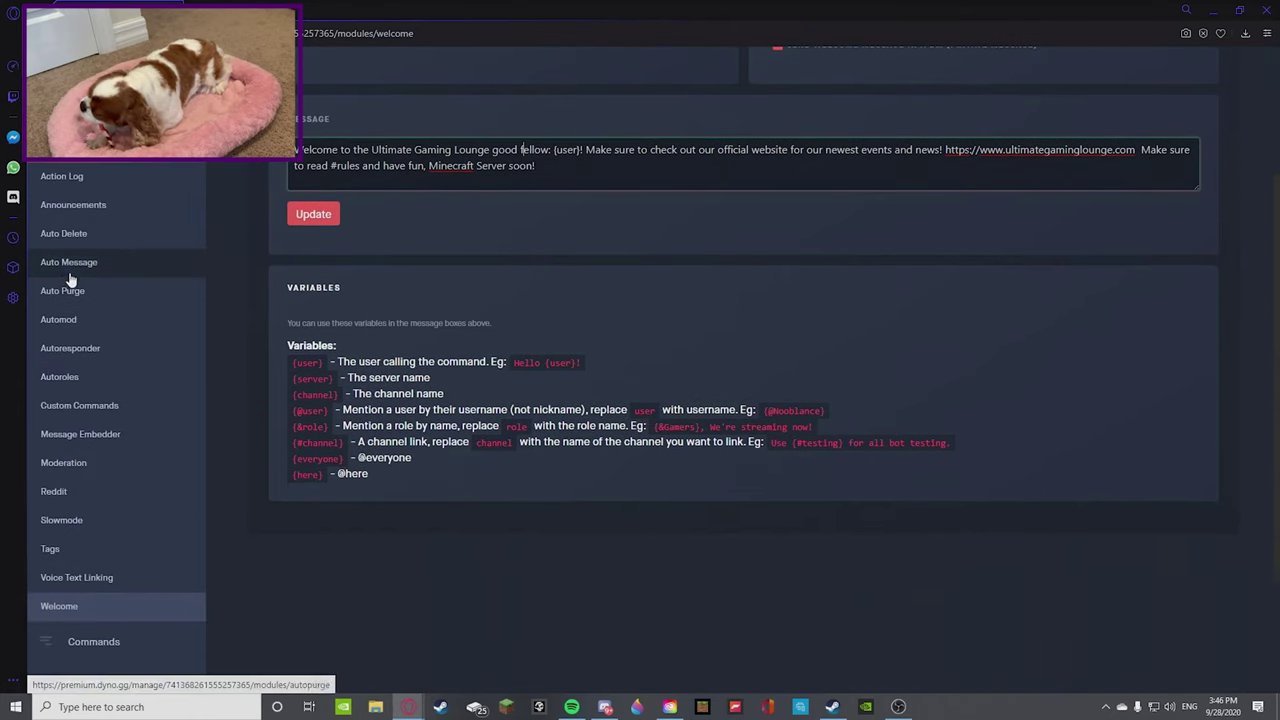
{"action": "scroll", "coordinate": [94, 360], "scroll_direction": "down", "scroll_amount": 2}
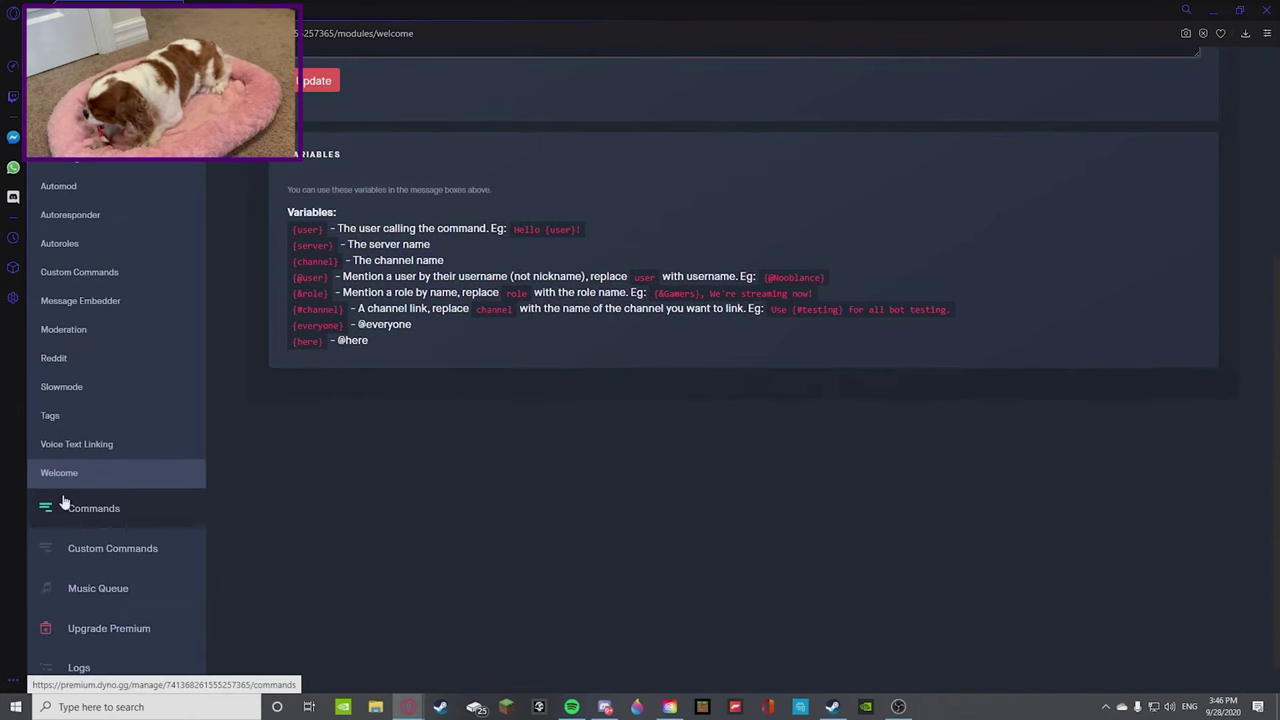
{"action": "left_click", "coordinate": [62, 502]}
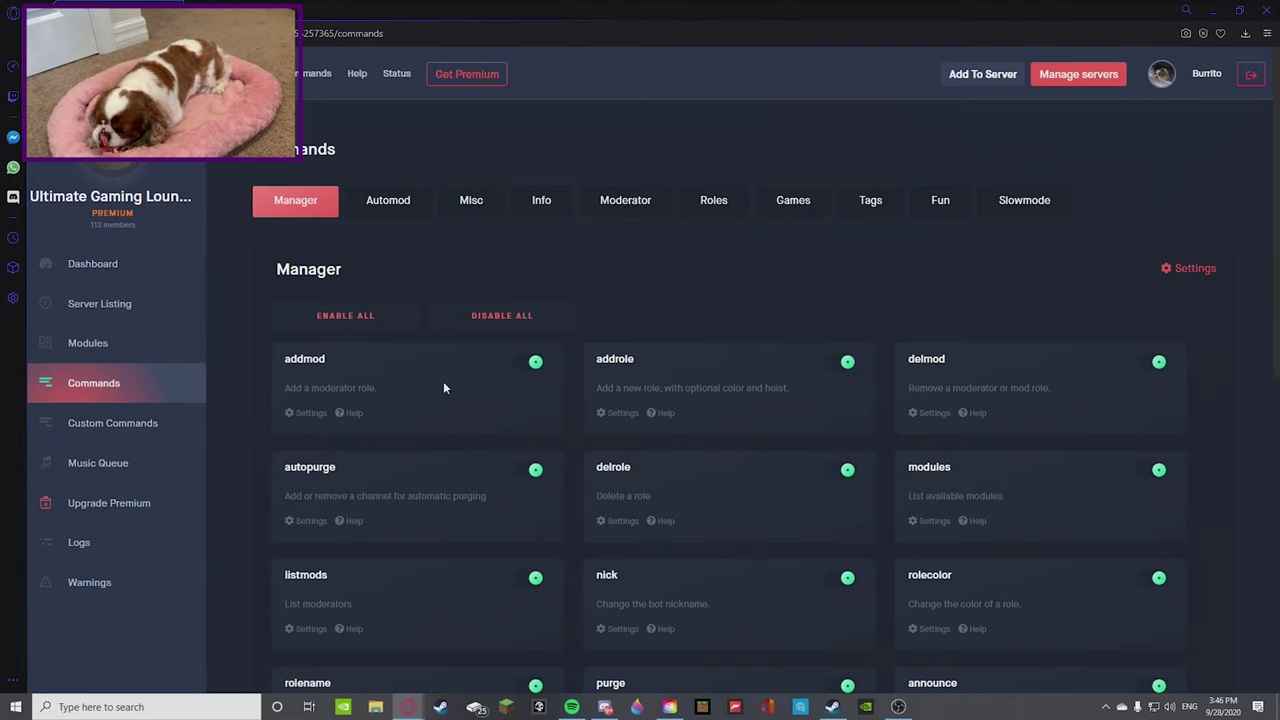
{"action": "scroll", "coordinate": [446, 389], "scroll_direction": "down", "scroll_amount": 5}
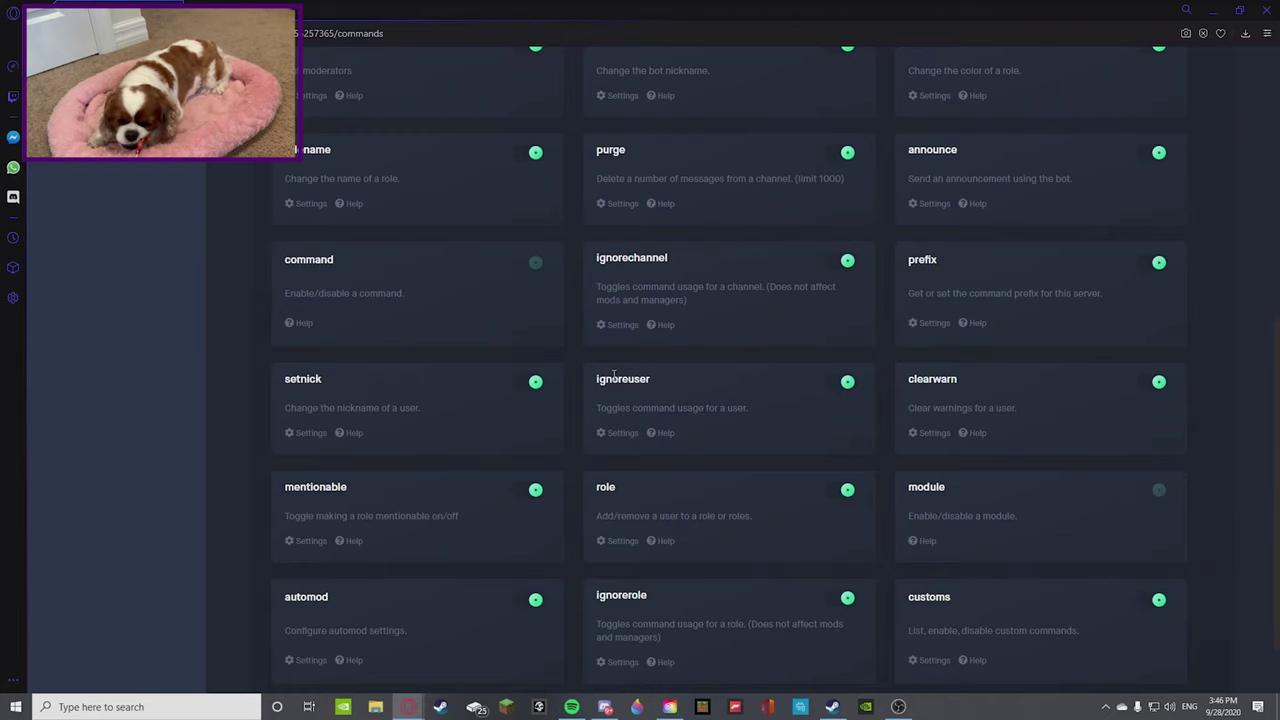
{"action": "scroll", "coordinate": [366, 597], "scroll_direction": "down", "scroll_amount": 1}
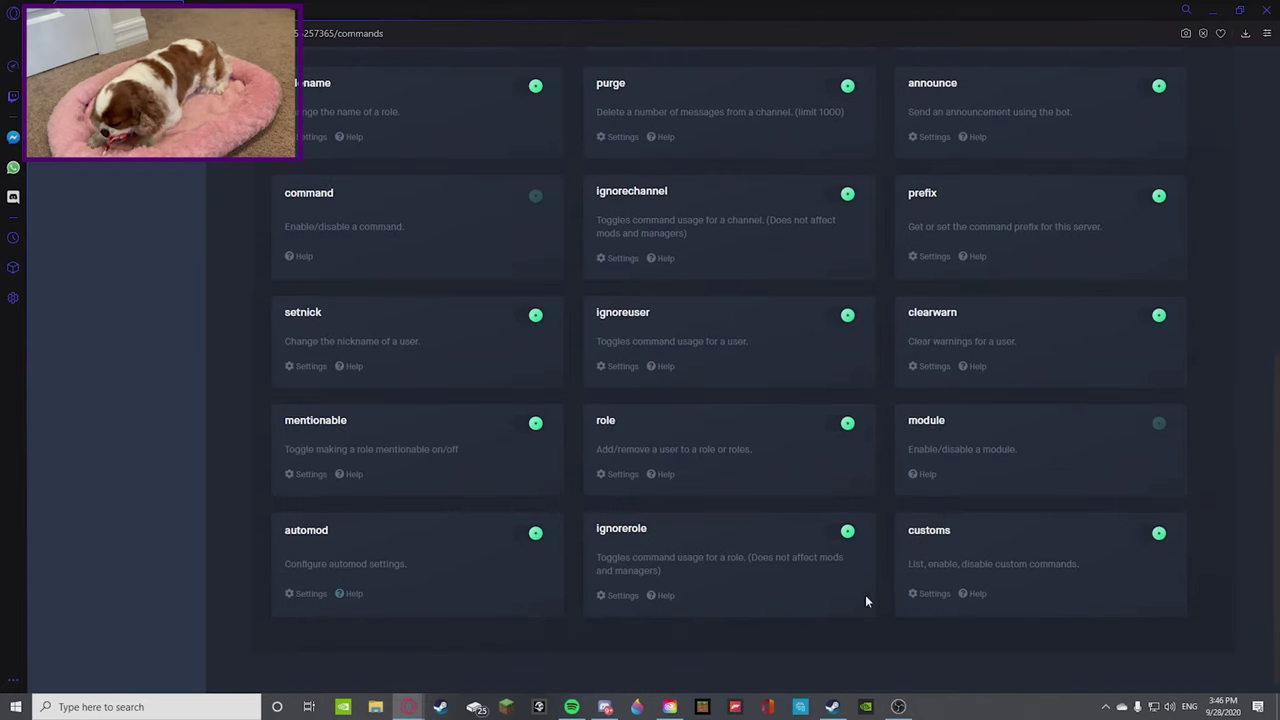
{"action": "scroll", "coordinate": [872, 600], "scroll_direction": "up", "scroll_amount": 4}
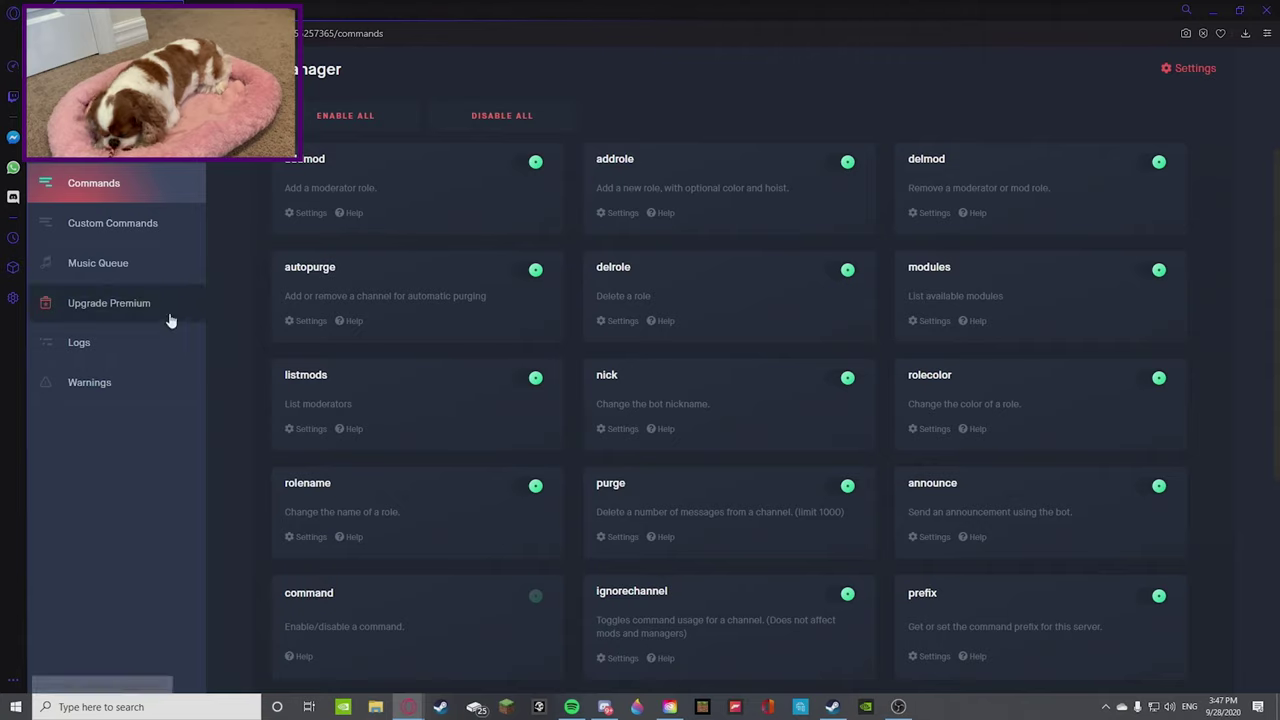
Open the Music Queue page and examine its track list
{"action": "left_click", "coordinate": [145, 265]}
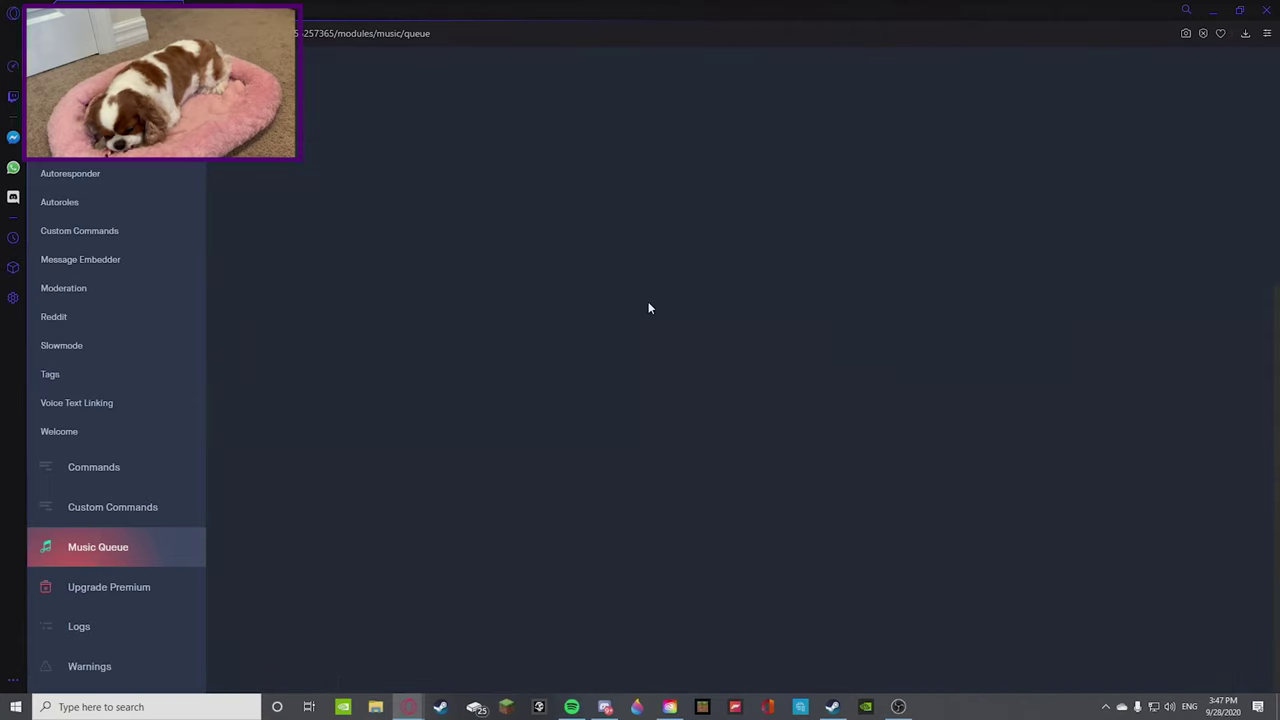
{"action": "scroll", "coordinate": [630, 308], "scroll_direction": "up", "scroll_amount": 4}
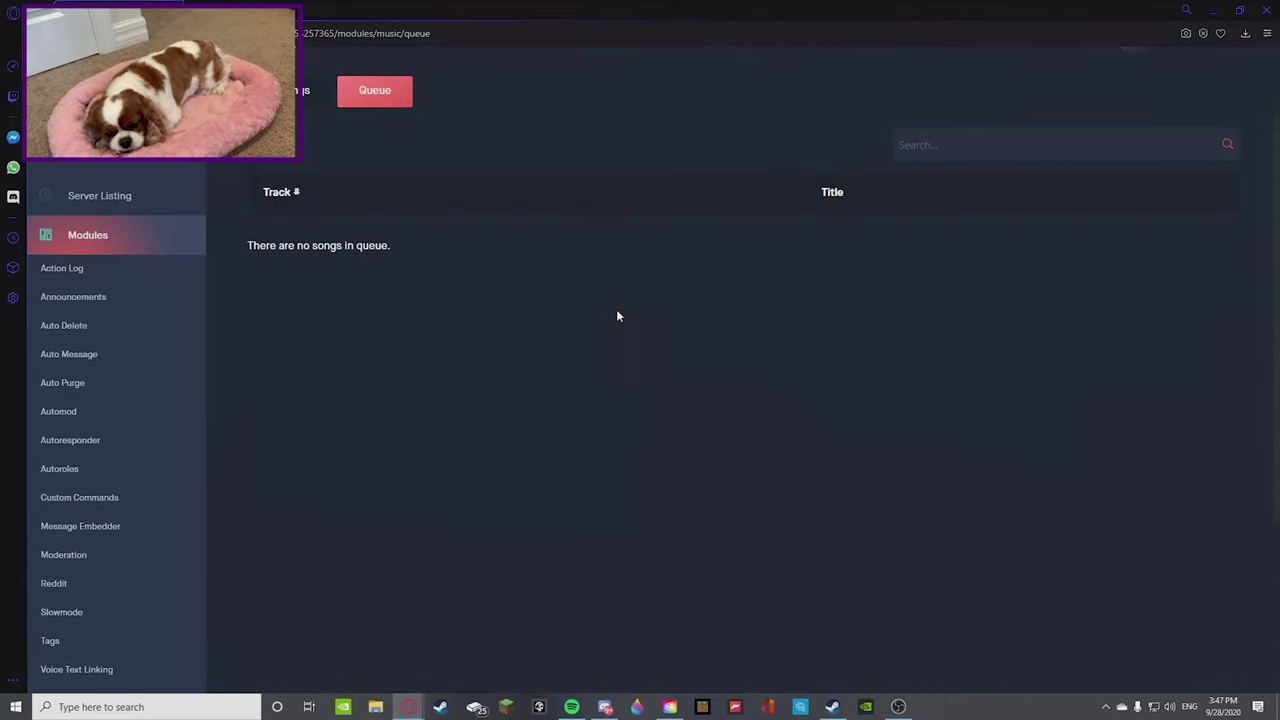
{"action": "key", "text": "ctrl+a"}
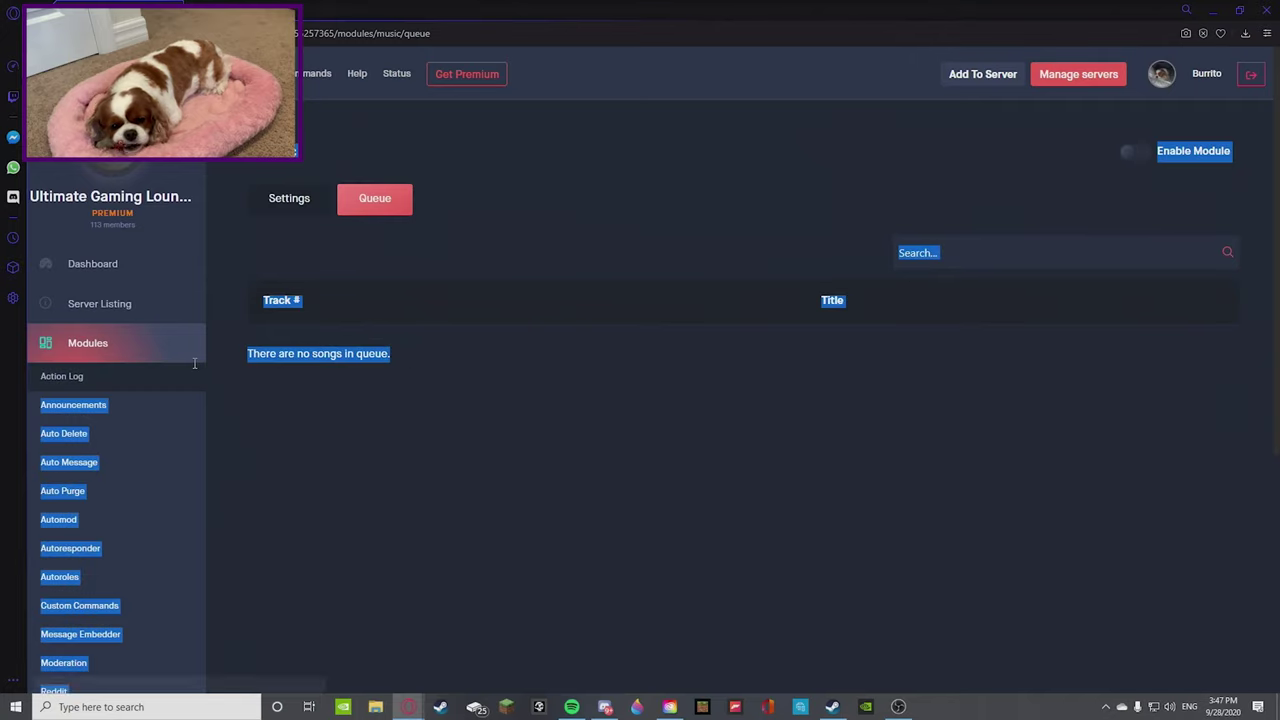
{"action": "triple_click", "coordinate": [330, 353]}
{"action": "left_click", "coordinate": [257, 350]}
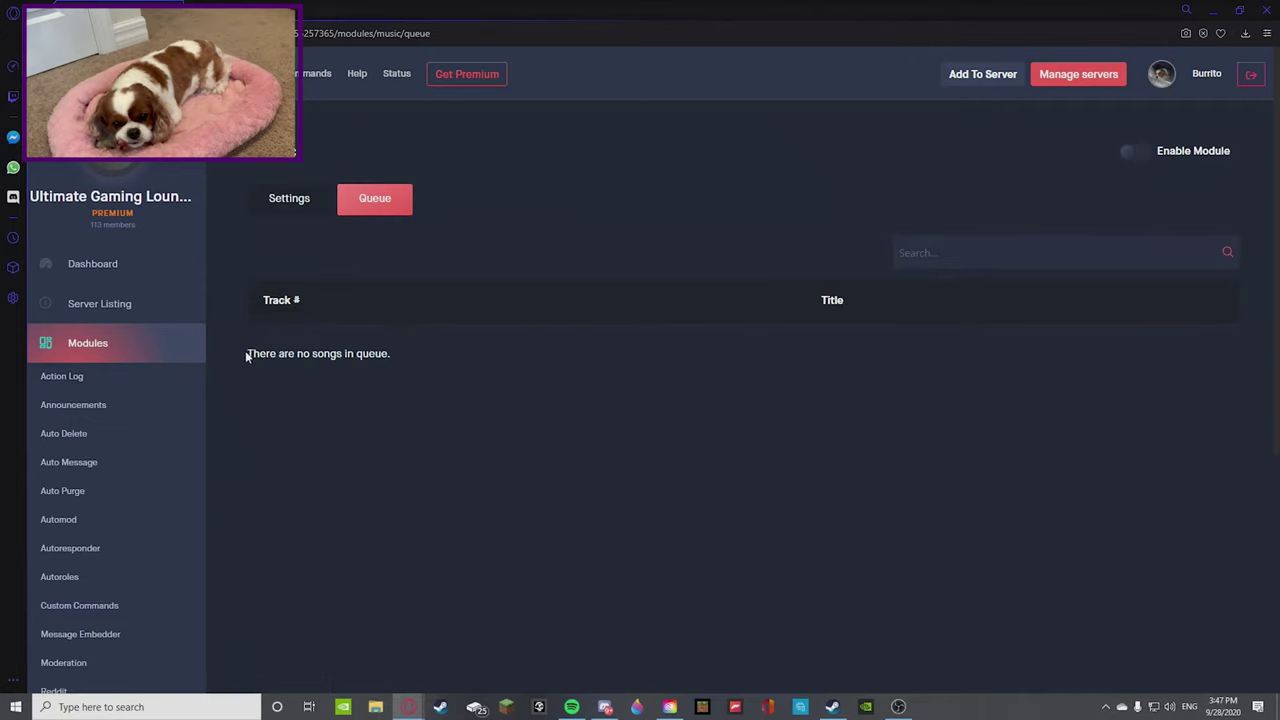
{"action": "double_click", "coordinate": [258, 353]}
{"action": "left_click", "coordinate": [354, 356]}
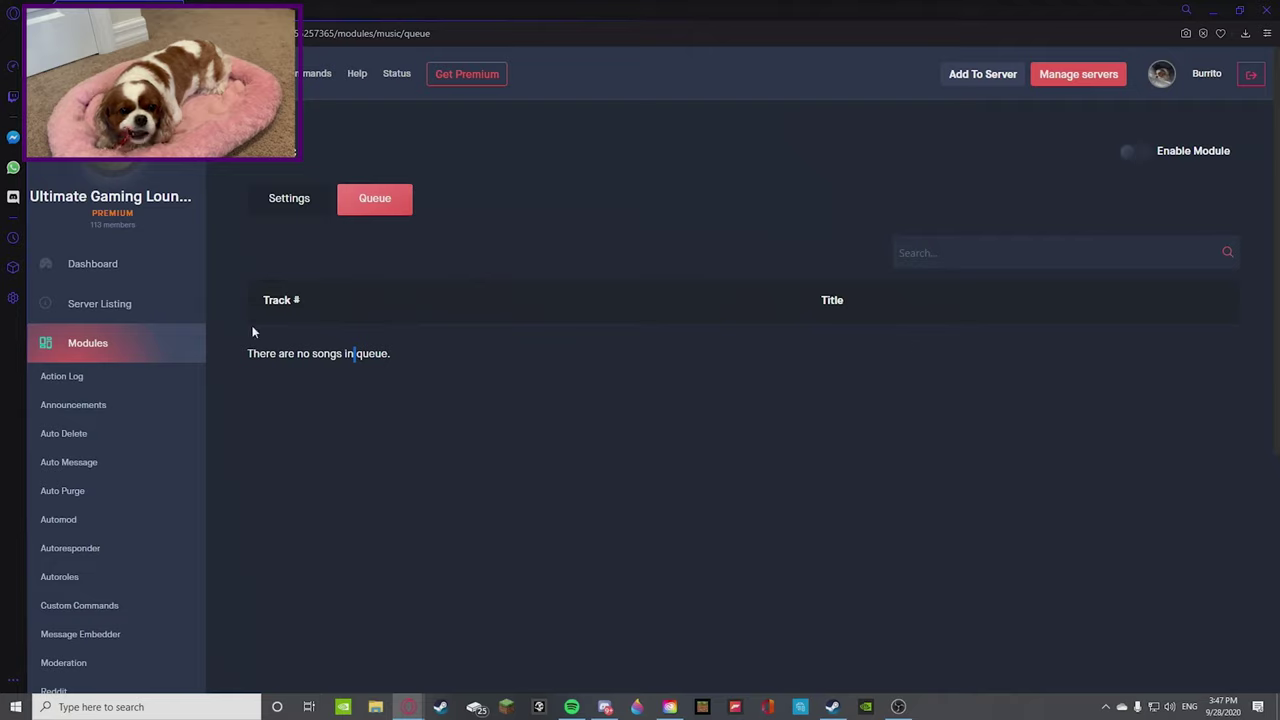
{"action": "left_click", "coordinate": [316, 354]}
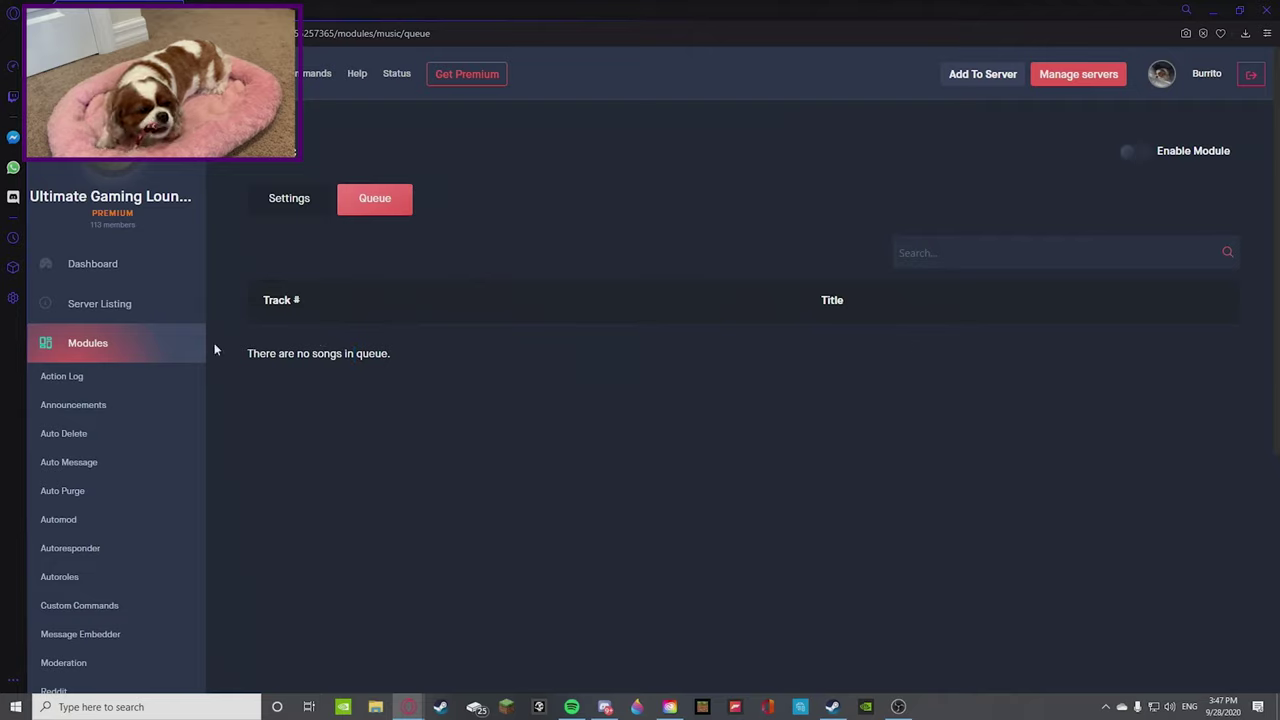
{"action": "left_click_drag", "start_coordinate": [265, 301], "coordinate": [302, 299]}
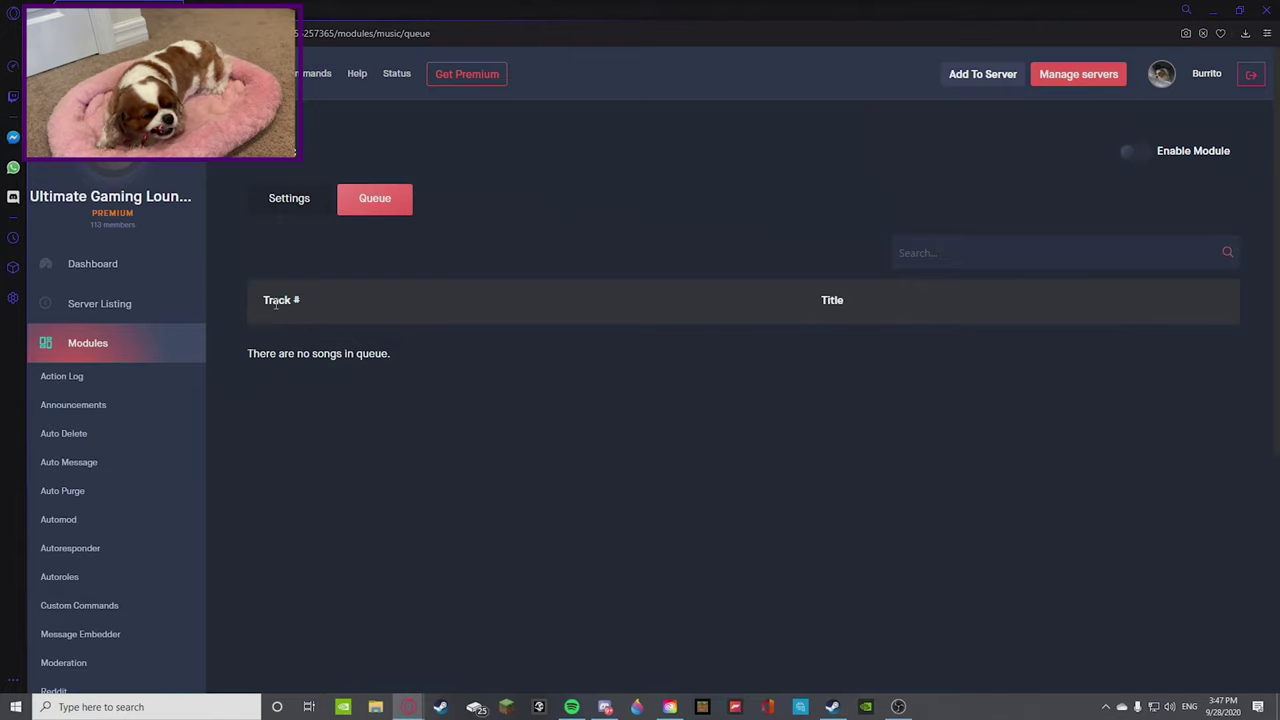
Open Dyno's premium page and go to the Premium Plans
{"action": "scroll", "coordinate": [118, 464], "scroll_direction": "down", "scroll_amount": 4}
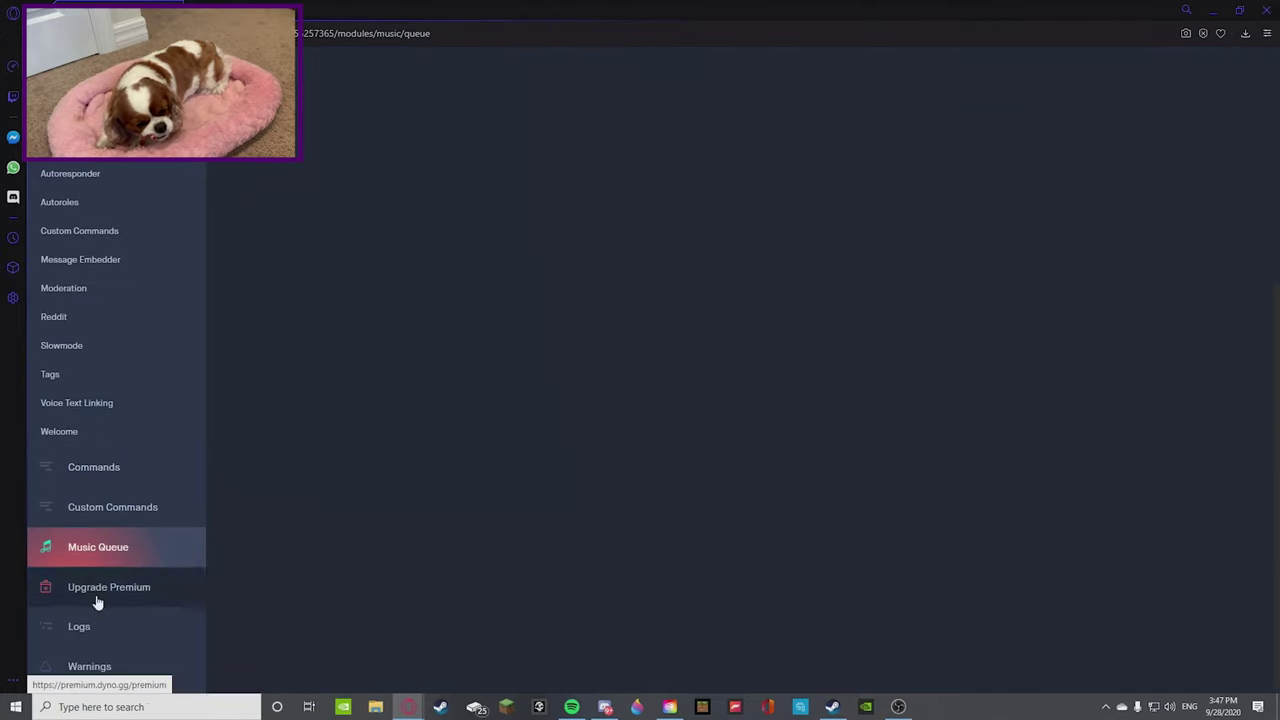
{"action": "scroll", "coordinate": [100, 620], "scroll_direction": "up", "scroll_amount": 4}
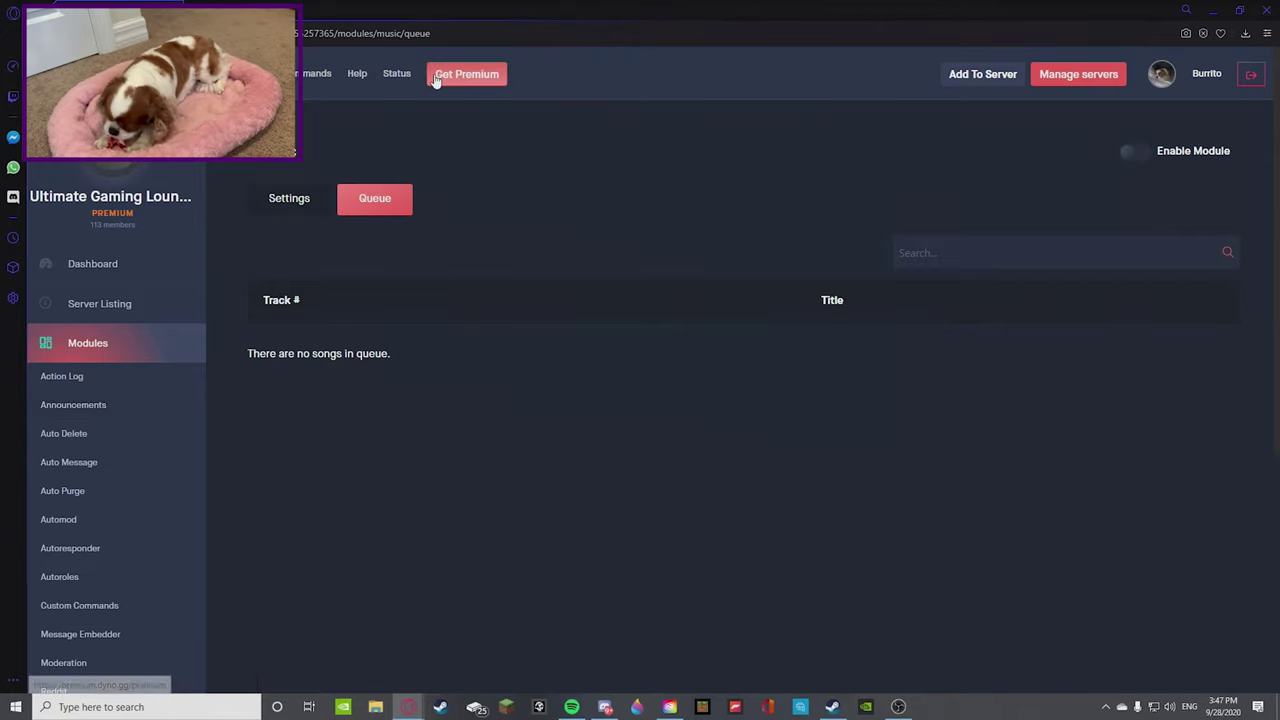
{"action": "key", "text": "alt+Left"}
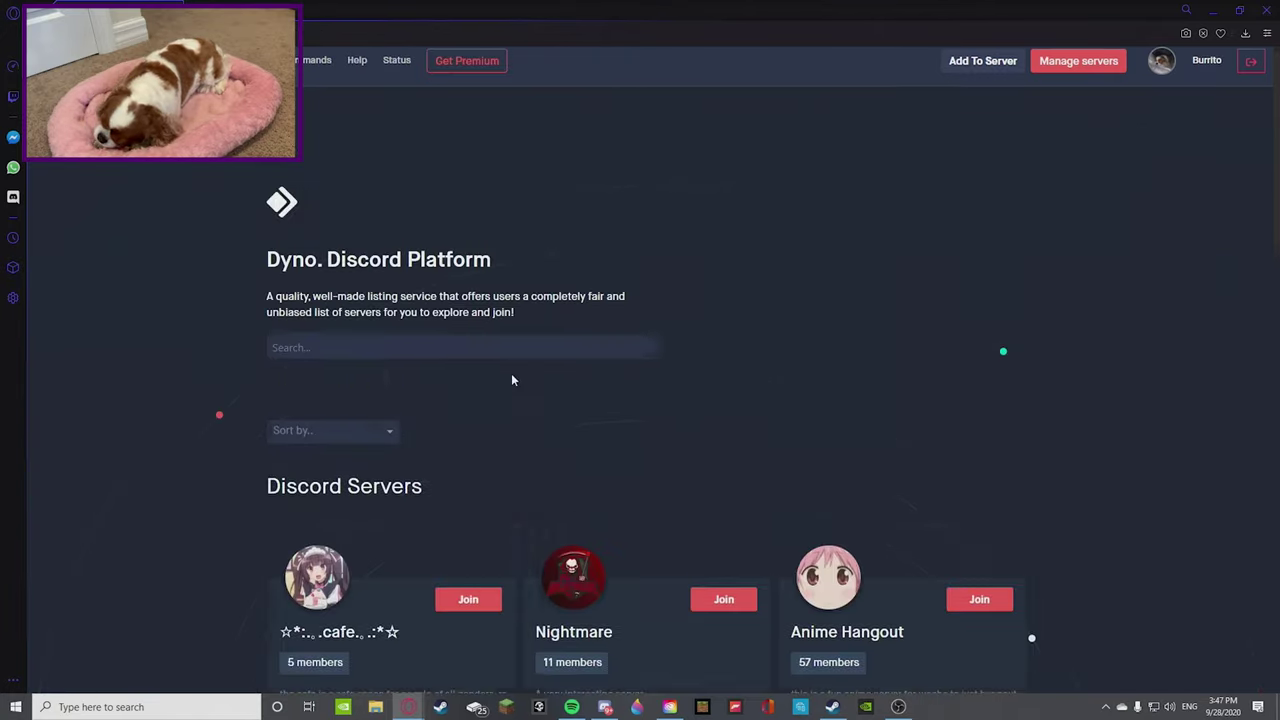
{"action": "left_click", "coordinate": [445, 61]}
{"action": "scroll", "coordinate": [541, 294], "scroll_direction": "down", "scroll_amount": 8}
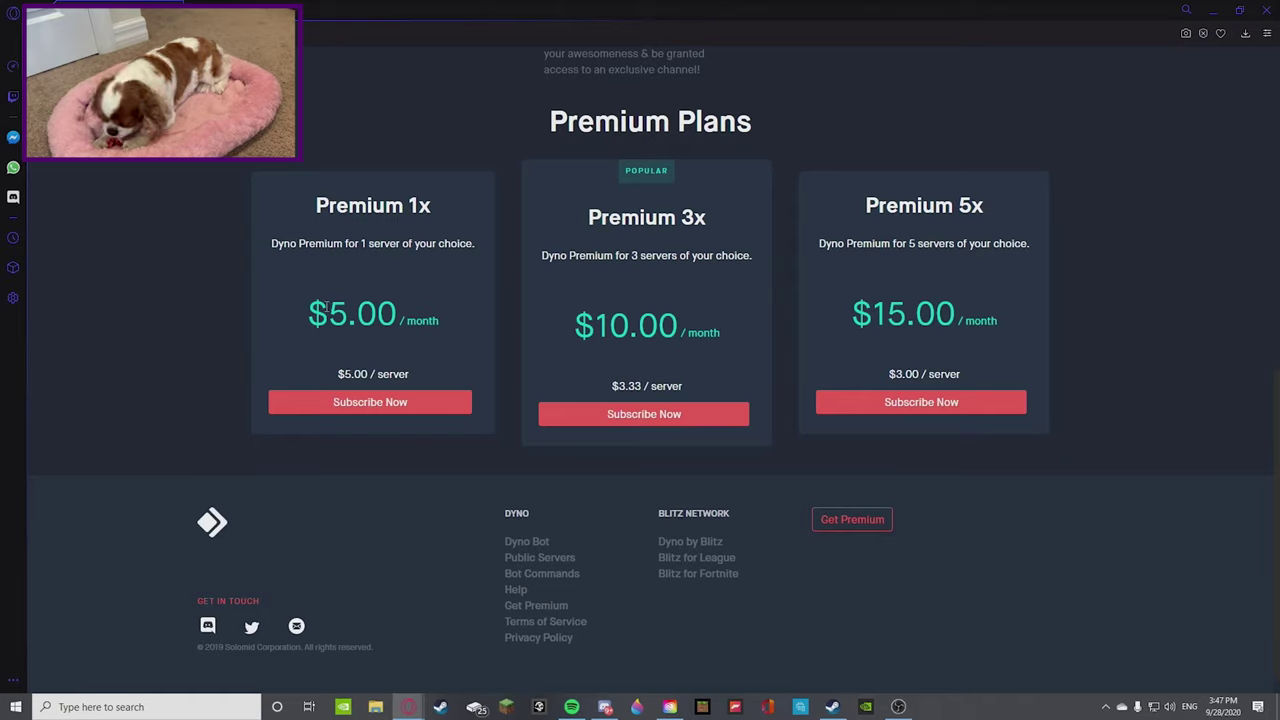
Examine the monthly price of the Premium 1x plan and return to the overview of premium features
{"action": "left_click_drag", "start_coordinate": [327, 305], "coordinate": [396, 303]}
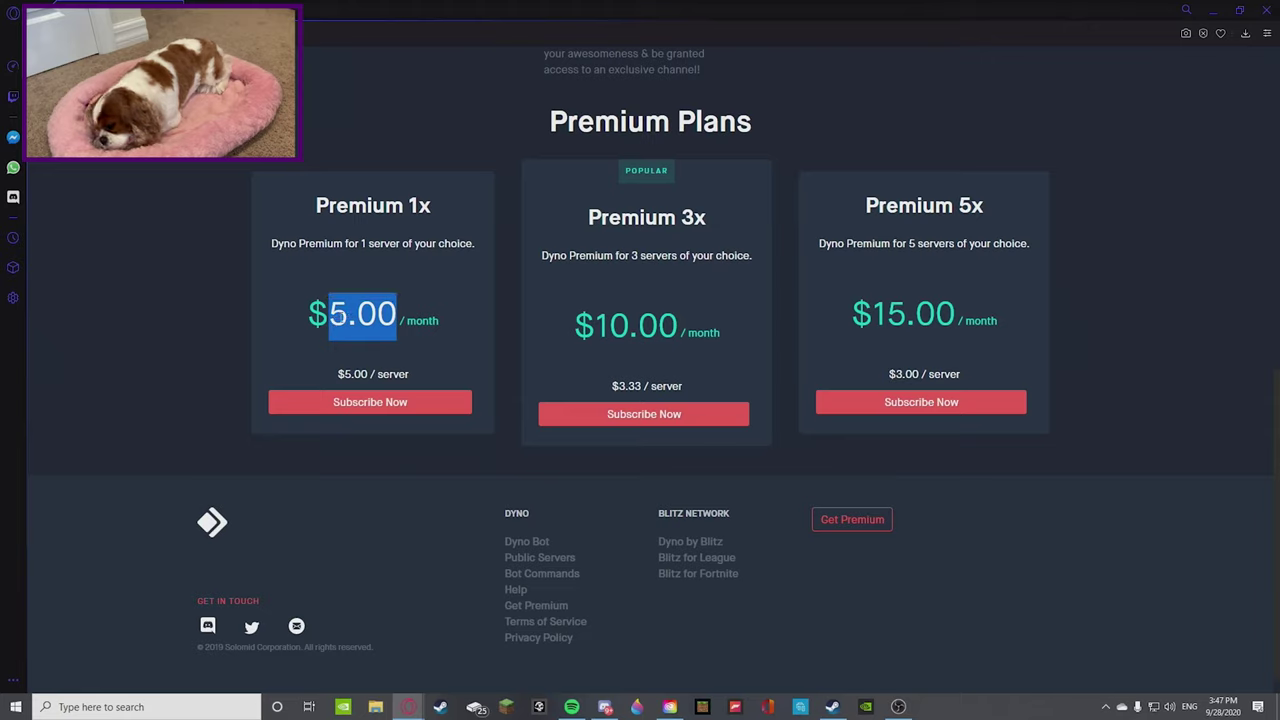
{"action": "left_click", "coordinate": [328, 310]}
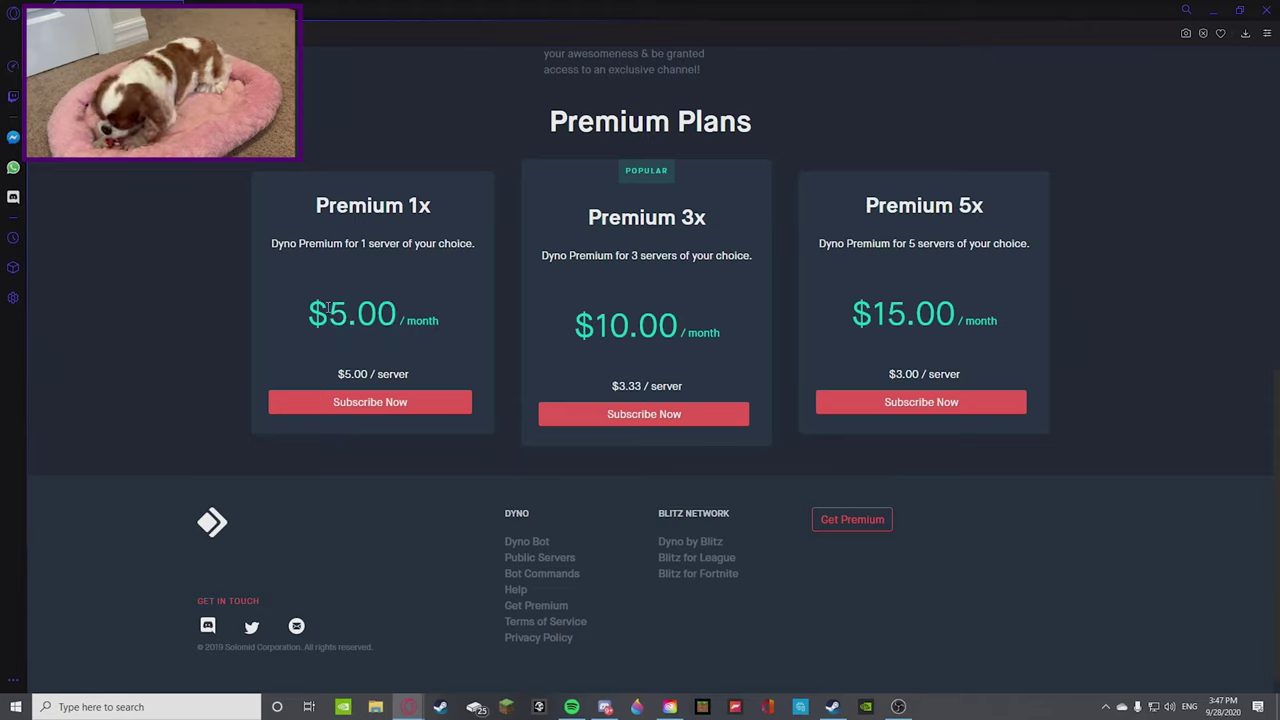
{"action": "left_click_drag", "start_coordinate": [306, 317], "coordinate": [382, 327]}
{"action": "left_click", "coordinate": [381, 328]}
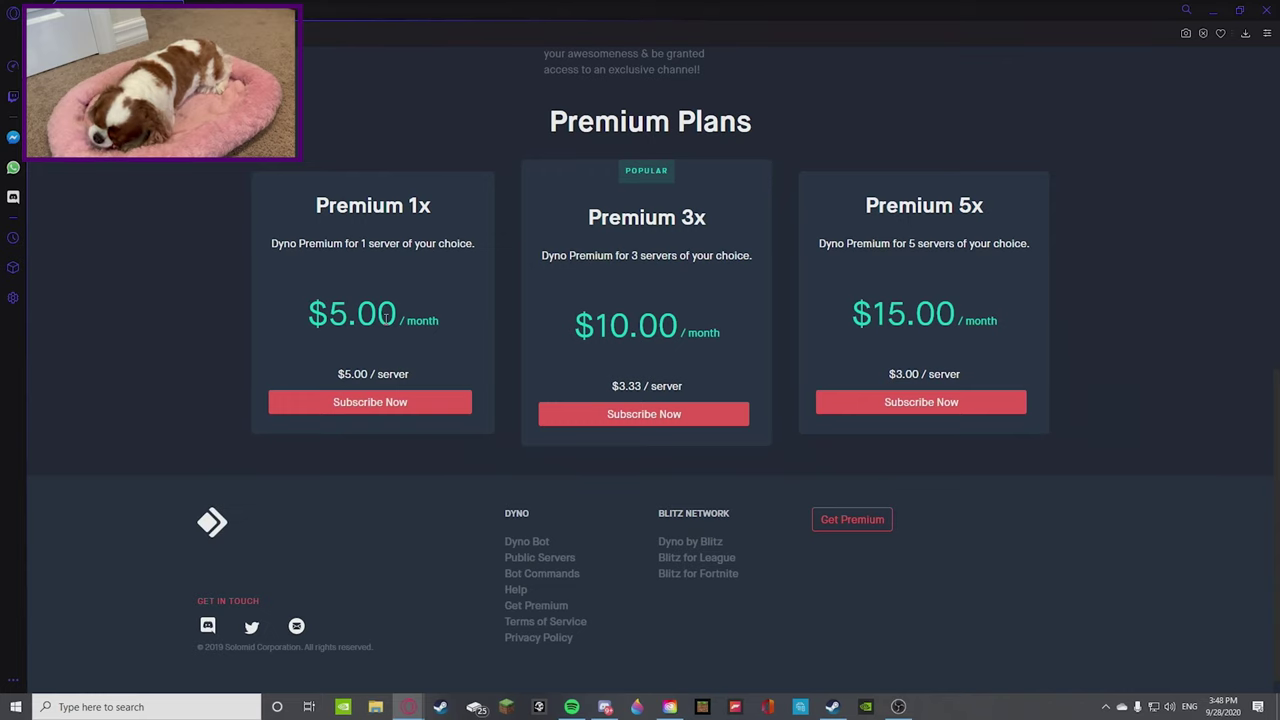
{"action": "scroll", "coordinate": [277, 340], "scroll_direction": "up", "scroll_amount": 10}
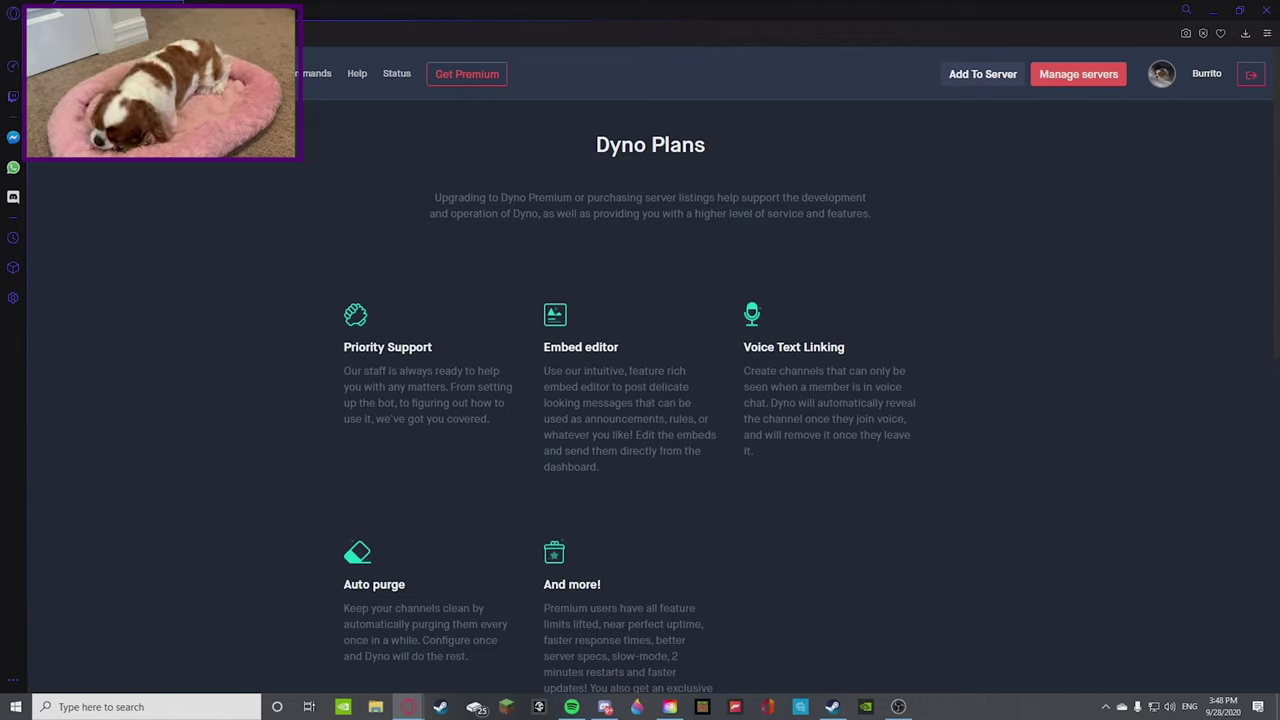
Open the creator's YouTube channel in a new tab and view the statistics on its About page
{"action": "mouse_move", "coordinate": [600, 709]}
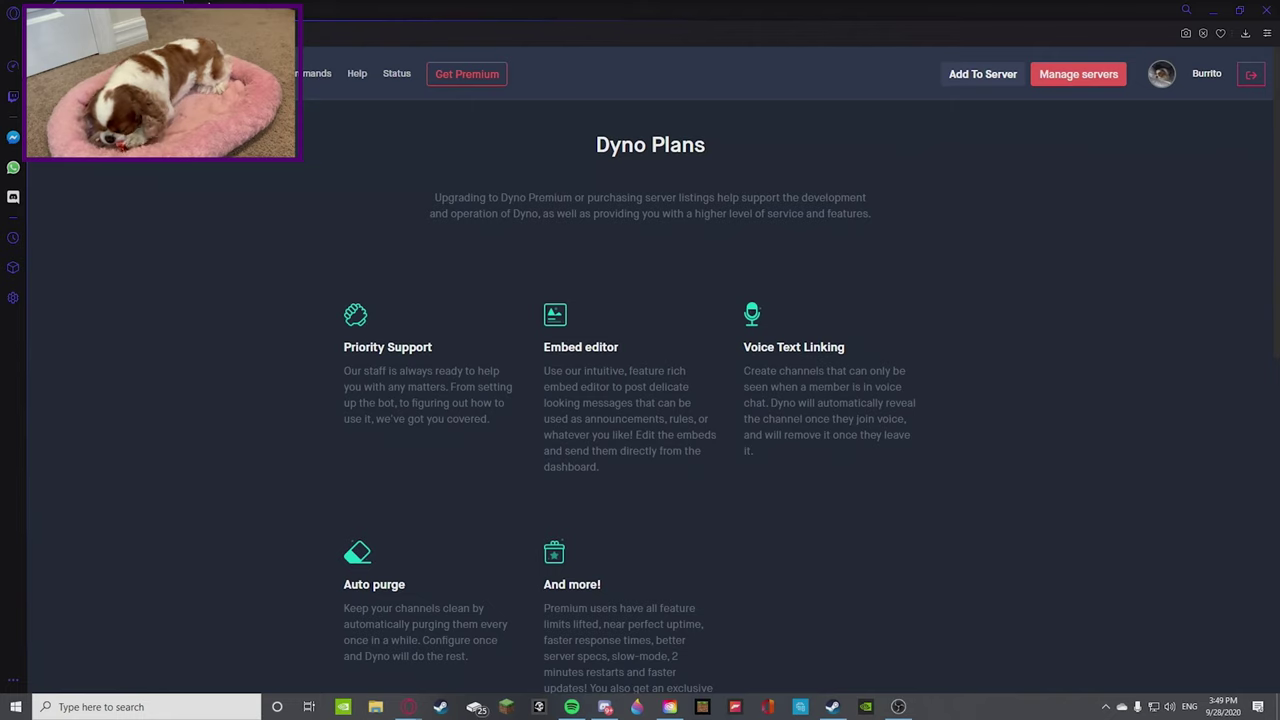
{"action": "key", "text": "ctrl+t"}
{"action": "left_click", "coordinate": [386, 195]}
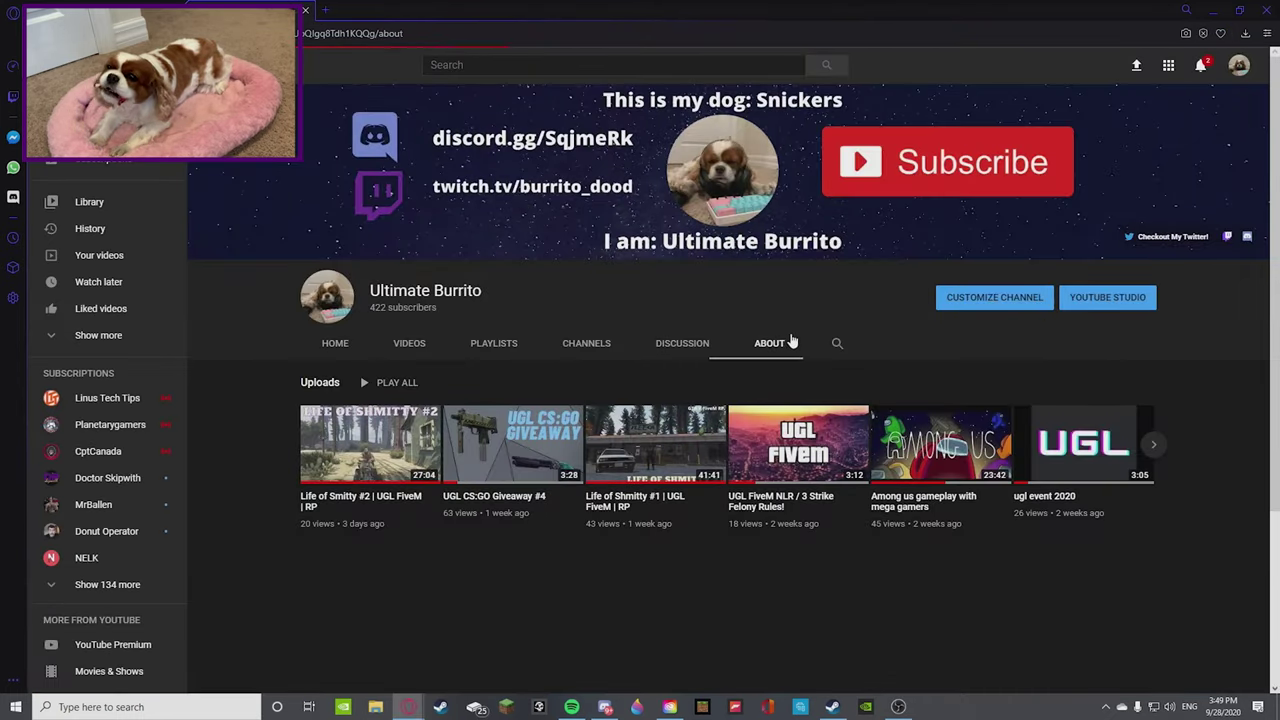
{"action": "left_click", "coordinate": [788, 342]}
{"action": "left_click_drag", "start_coordinate": [893, 454], "coordinate": [893, 428]}
{"action": "left_click", "coordinate": [870, 400]}
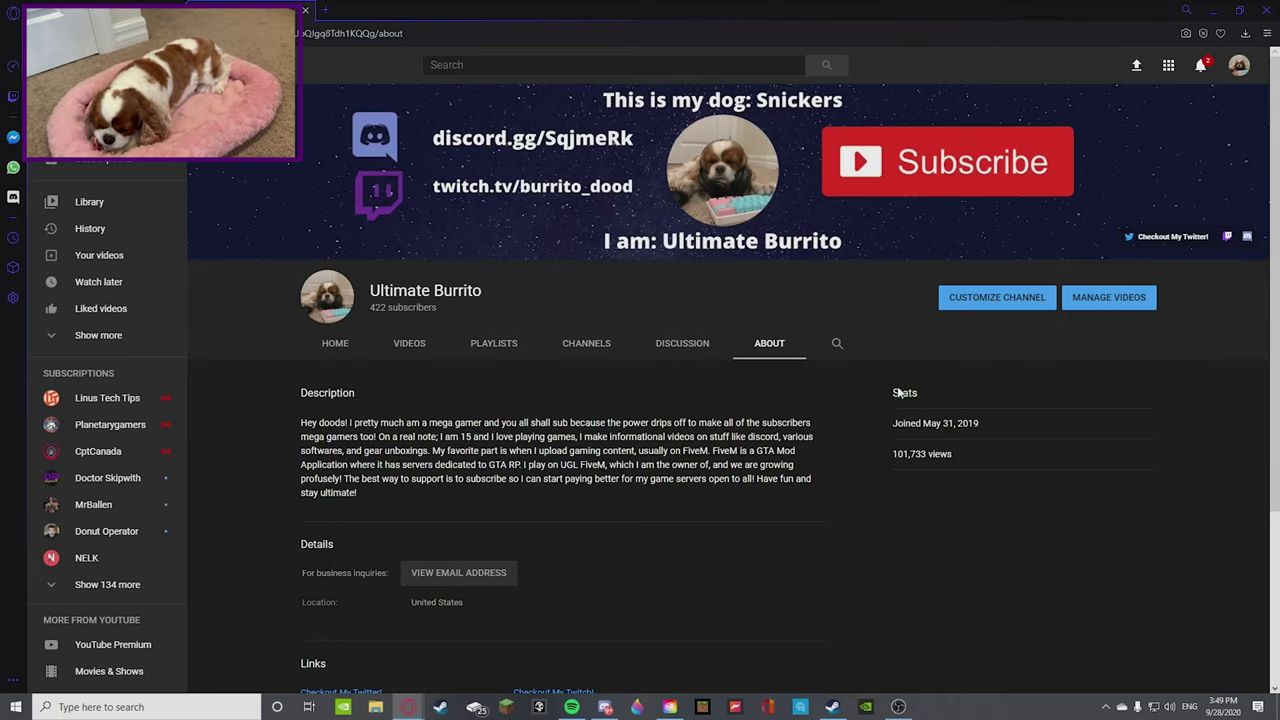
Switch to Discord and open the member list in the Ultimate Gaming Lounge server's settings
{"action": "left_click", "coordinate": [605, 707]}
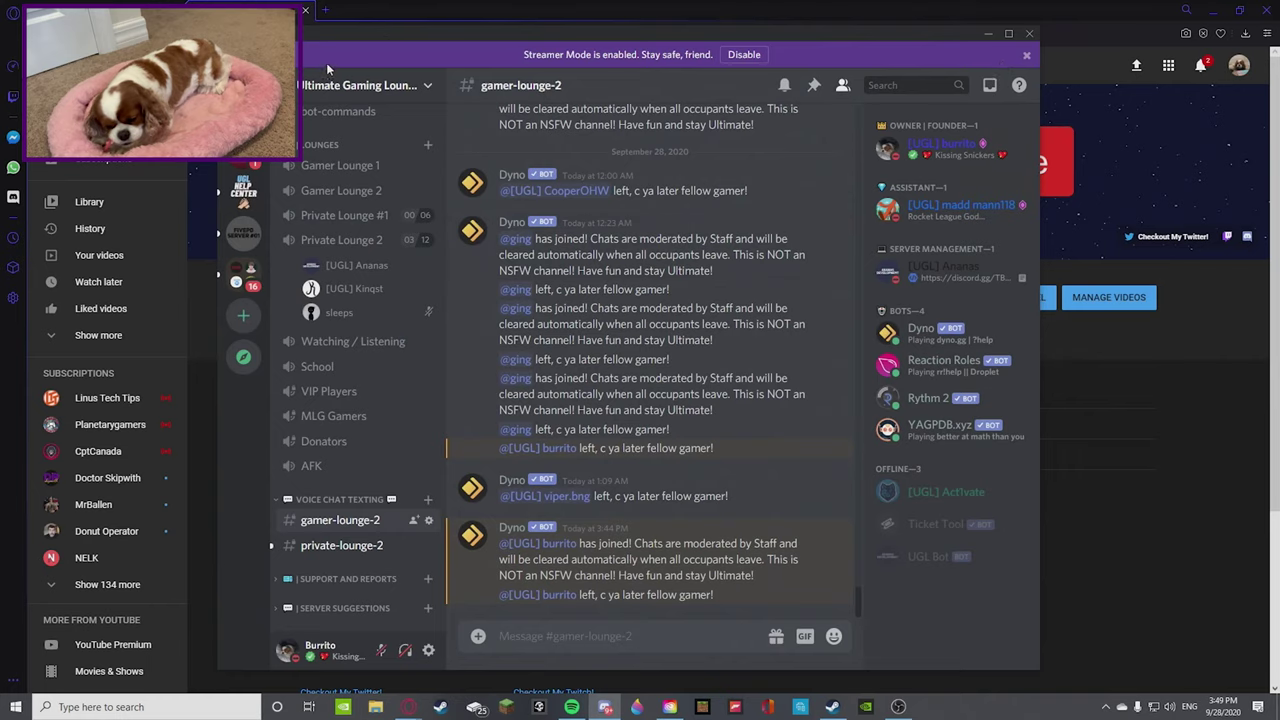
{"action": "left_click", "coordinate": [350, 85]}
{"action": "left_click", "coordinate": [340, 180]}
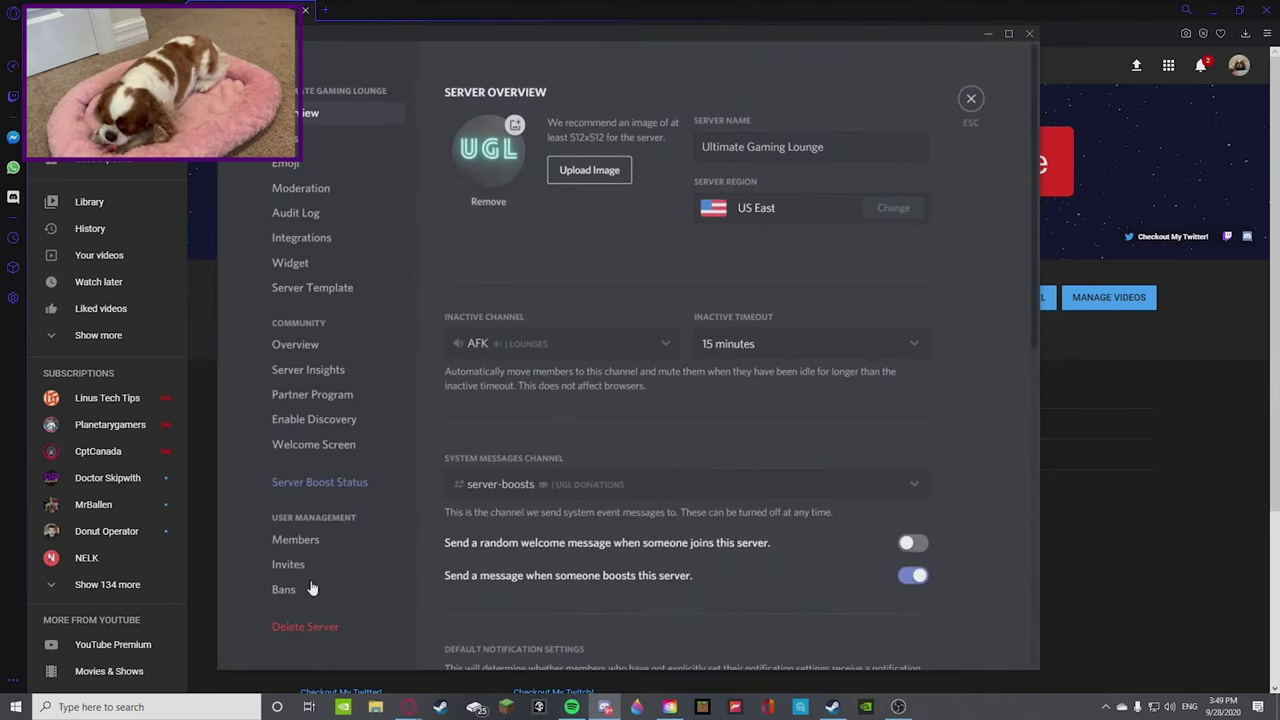
{"action": "left_click", "coordinate": [290, 544]}
{"action": "left_click", "coordinate": [851, 125]}
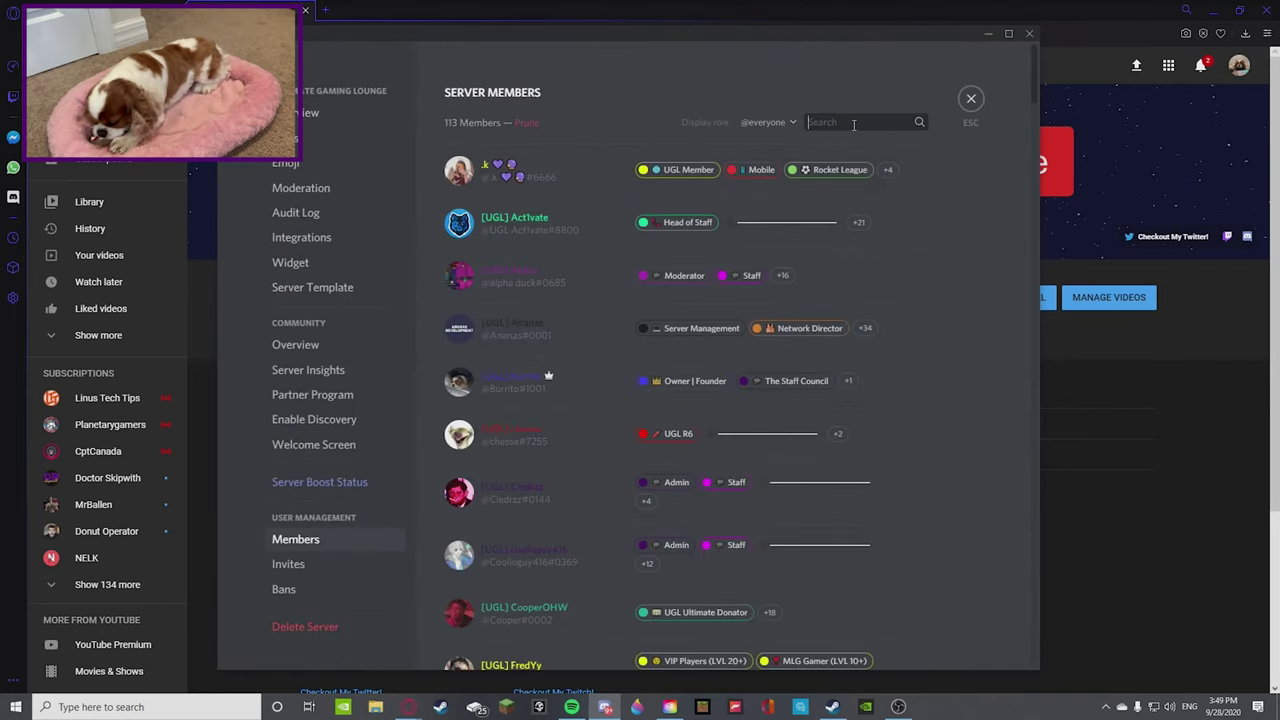
Filter the server members by the role Subscriber to Ultimate Burrito and look through the filtered list
{"action": "left_click", "coordinate": [770, 126]}
{"action": "scroll", "coordinate": [743, 258], "scroll_direction": "down", "scroll_amount": 2}
{"action": "scroll", "coordinate": [750, 255], "scroll_direction": "down", "scroll_amount": 6}
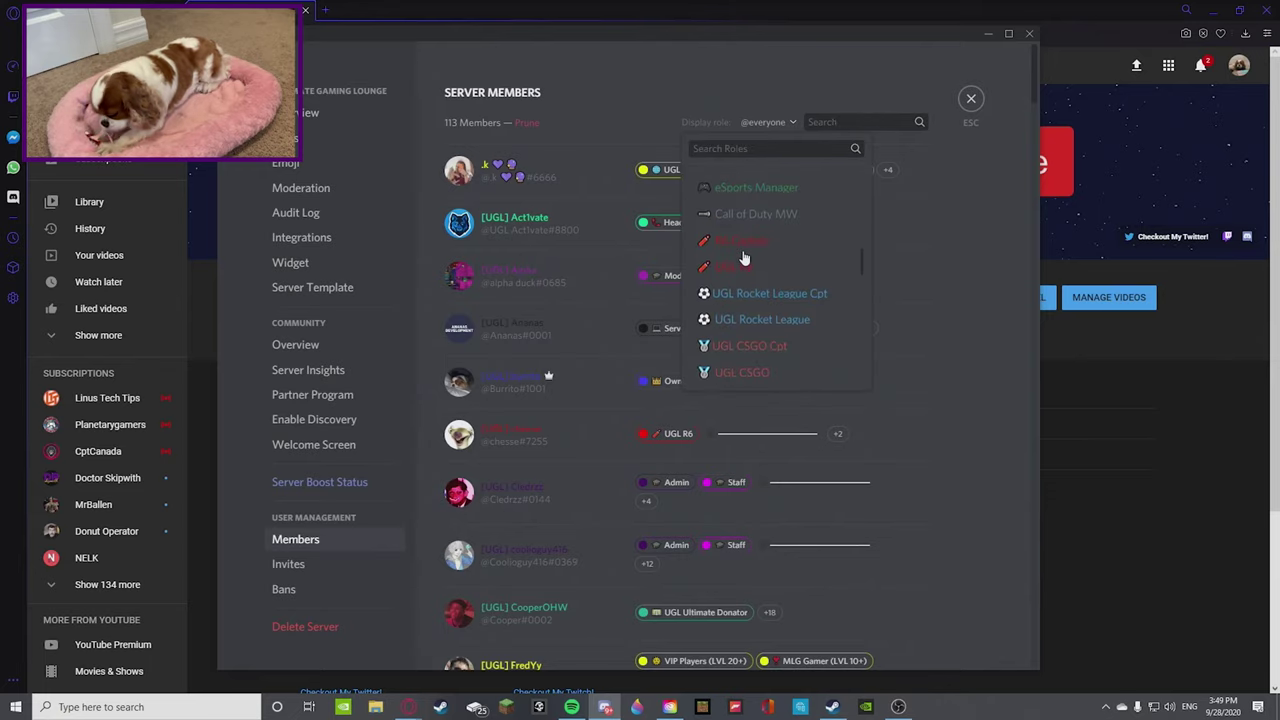
{"action": "scroll", "coordinate": [762, 252], "scroll_direction": "down", "scroll_amount": 3}
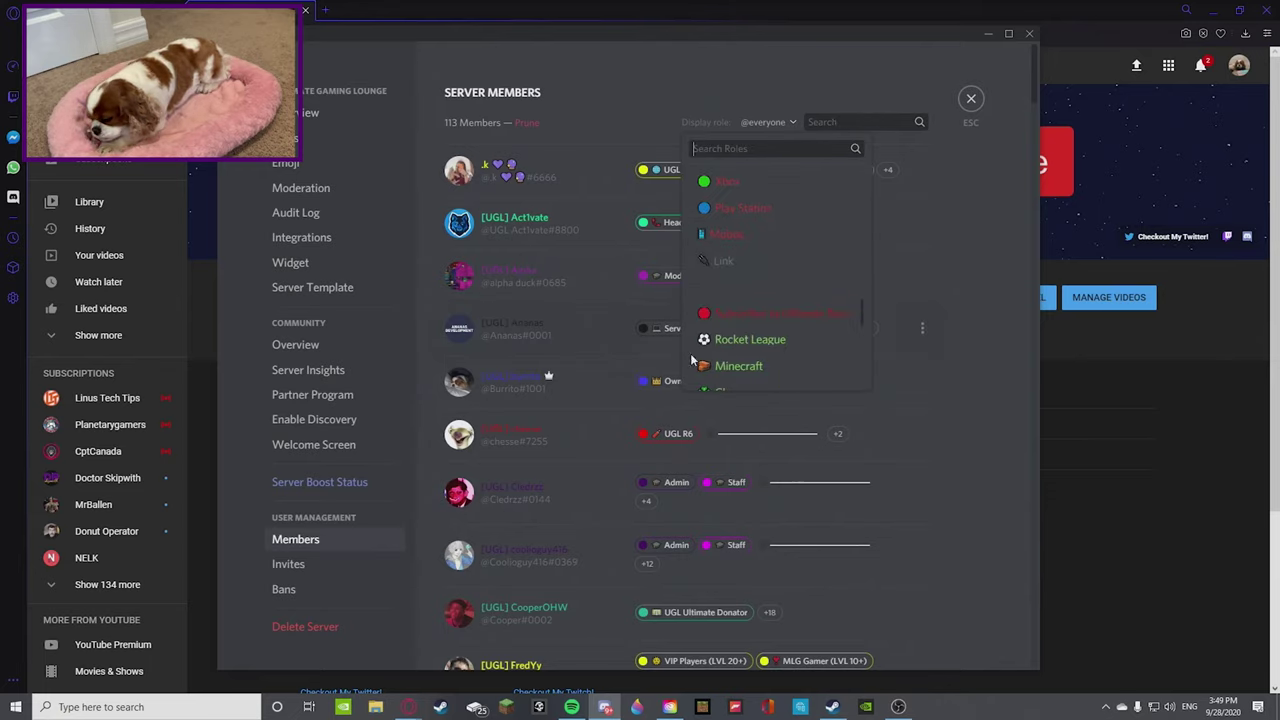
{"action": "left_click", "coordinate": [772, 320]}
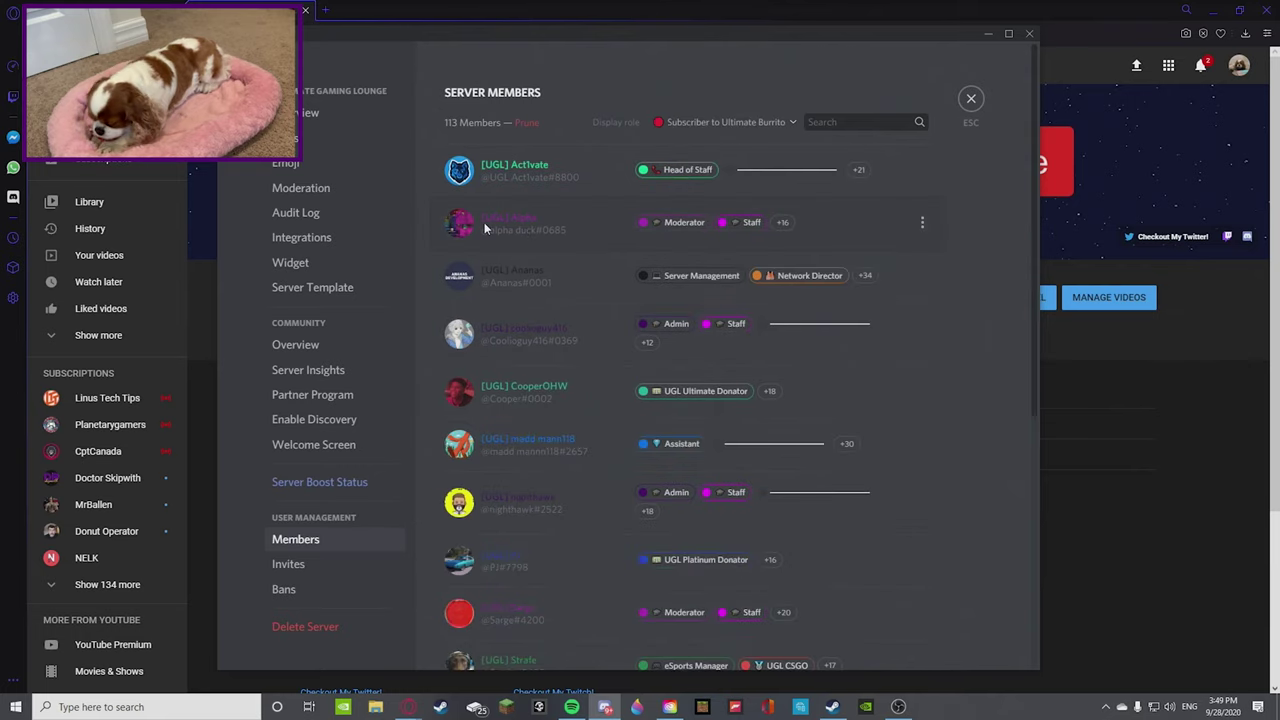
{"action": "scroll", "coordinate": [536, 374], "scroll_direction": "down", "scroll_amount": 4}
{"action": "scroll", "coordinate": [550, 417], "scroll_direction": "up", "scroll_amount": 4}
{"action": "scroll", "coordinate": [534, 398], "scroll_direction": "down", "scroll_amount": 4}
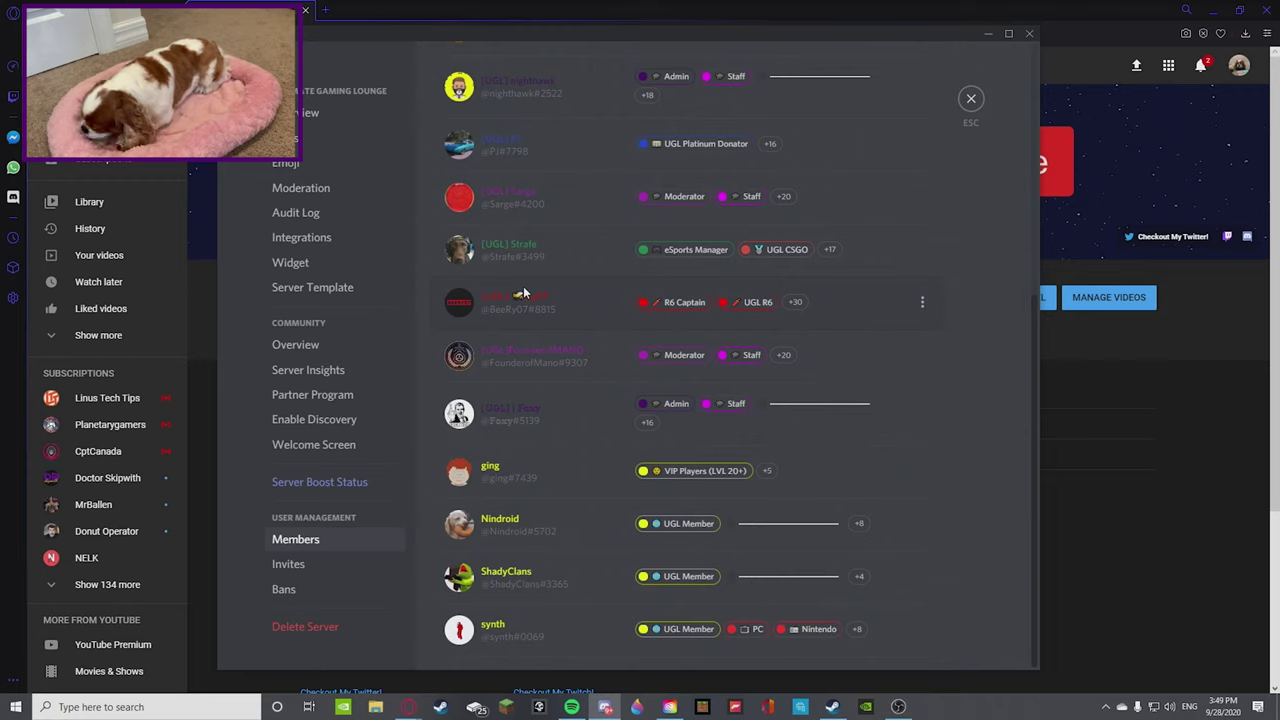
{"action": "scroll", "coordinate": [523, 292], "scroll_direction": "up", "scroll_amount": 5}
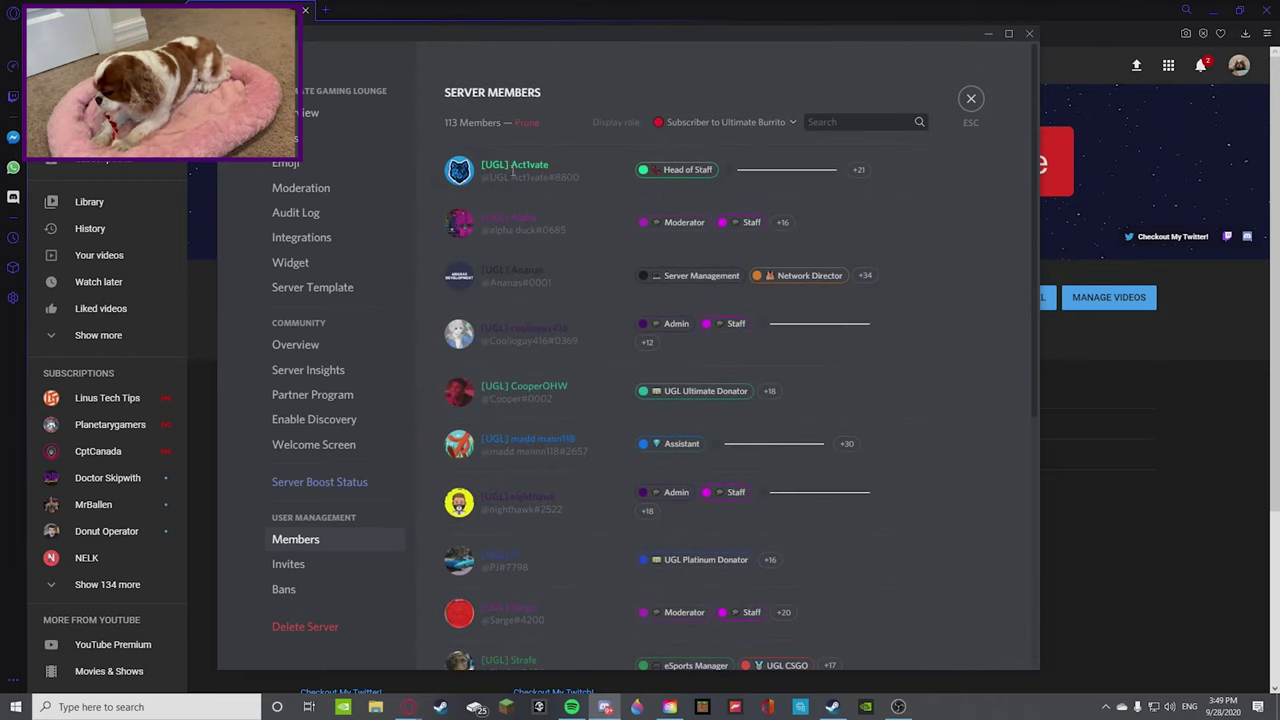
{"action": "scroll", "coordinate": [583, 575], "scroll_direction": "down", "scroll_amount": 8}
{"action": "scroll", "coordinate": [560, 608], "scroll_direction": "up", "scroll_amount": 10}
Close the server settings, return to the YouTube channel's About page and highlight the subscriber count
{"action": "left_click", "coordinate": [969, 97]}
{"action": "left_click", "coordinate": [989, 34]}
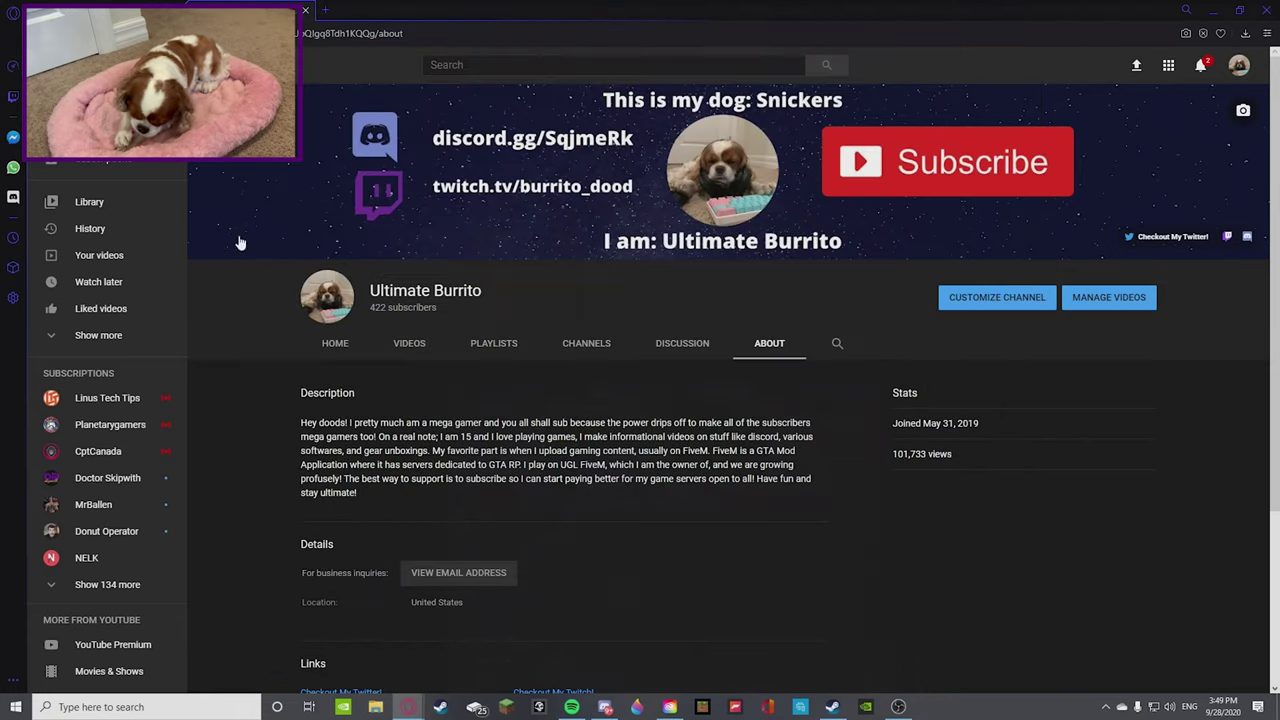
{"action": "triple_click", "coordinate": [374, 309]}
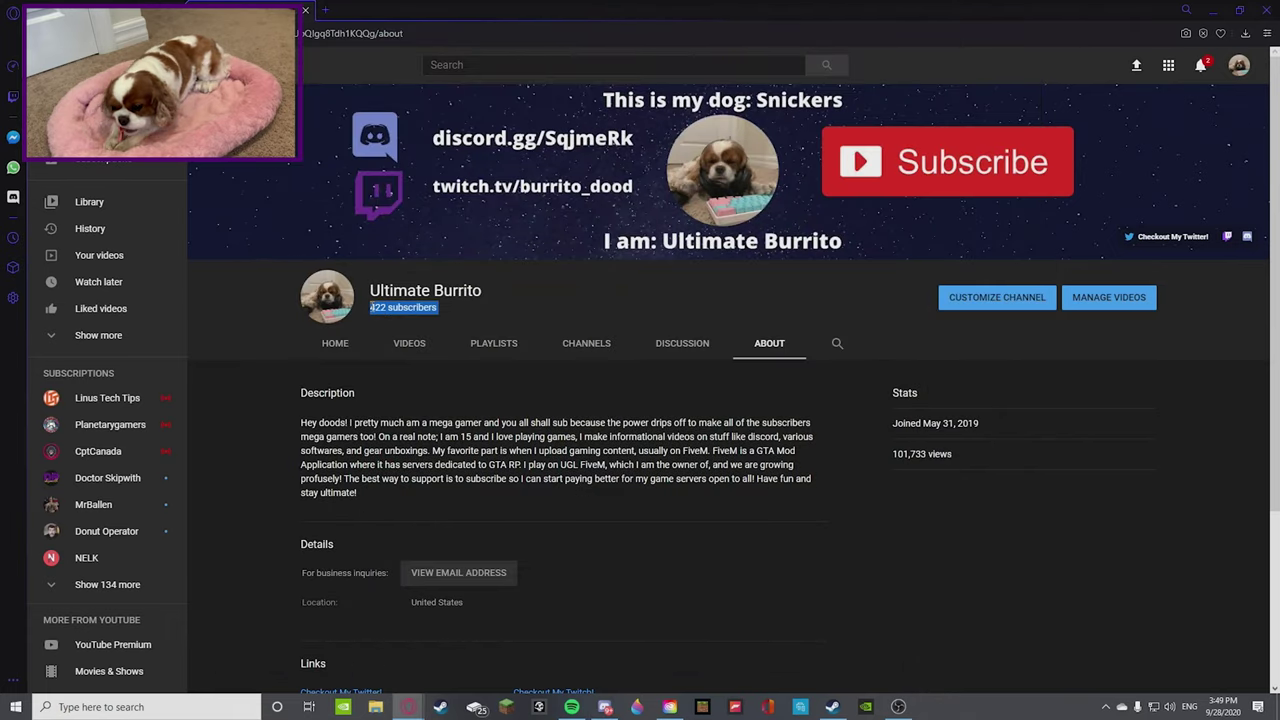
{"action": "left_click_drag", "start_coordinate": [370, 308], "coordinate": [384, 308]}
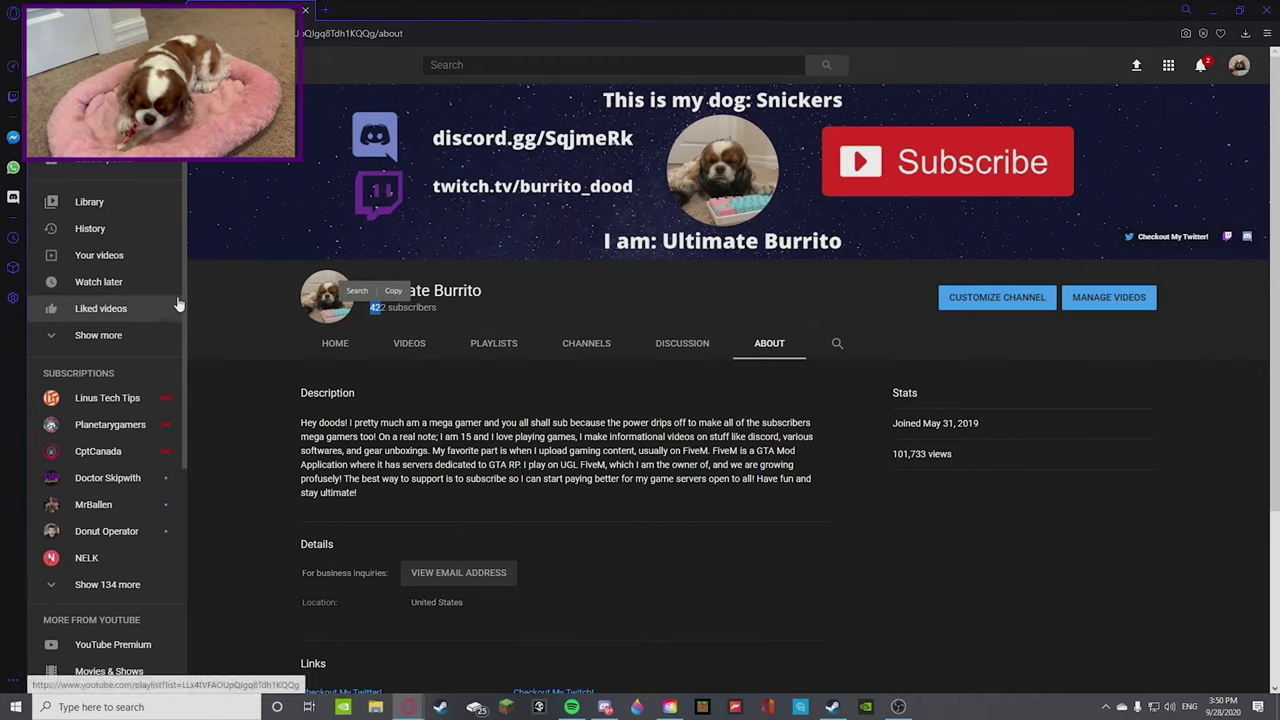
{"action": "left_click", "coordinate": [536, 304]}
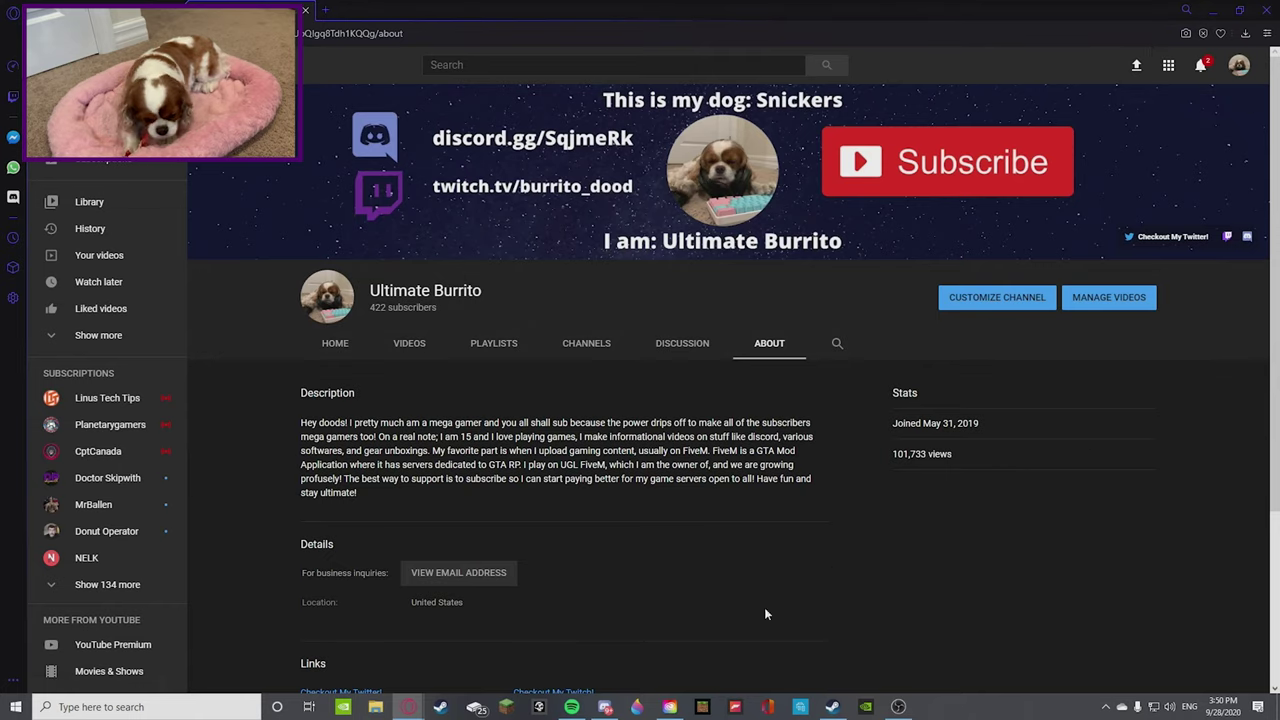
Switch back to the Ultimate Gaming Lounge server in Discord and briefly view its server options
{"action": "left_click", "coordinate": [605, 707]}
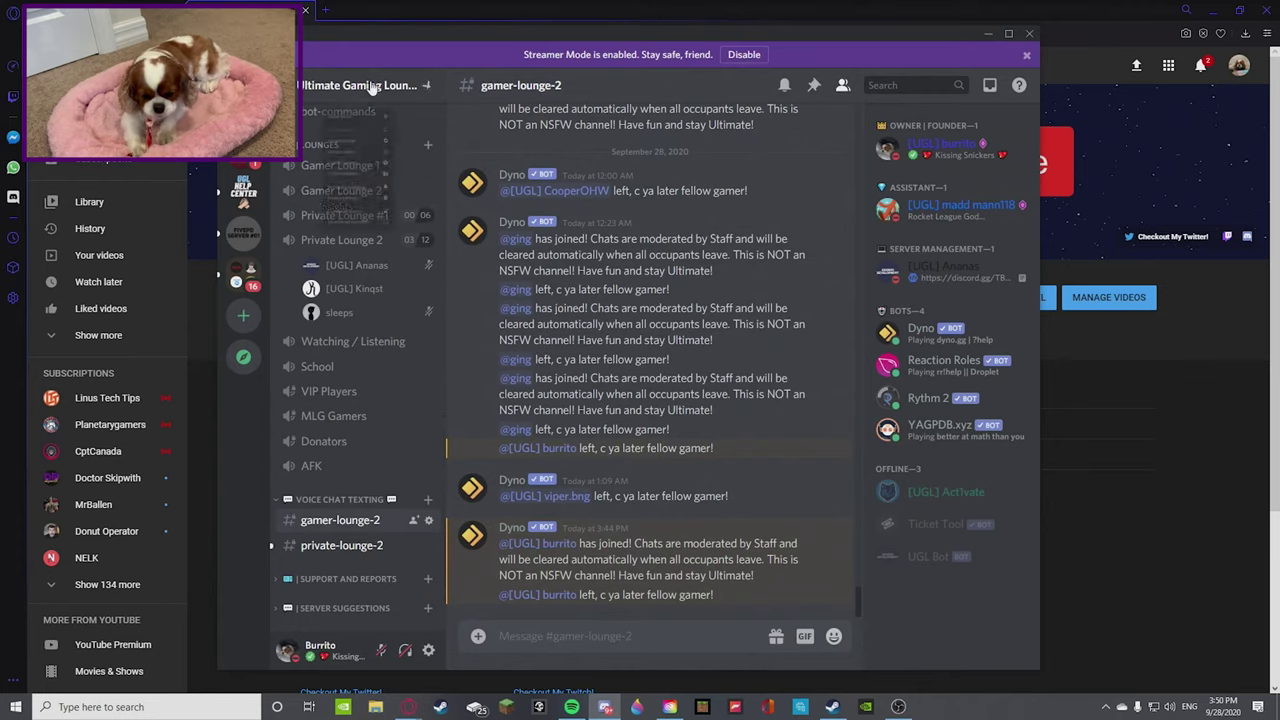
{"action": "left_click", "coordinate": [372, 88]}
{"action": "left_click", "coordinate": [372, 88]}
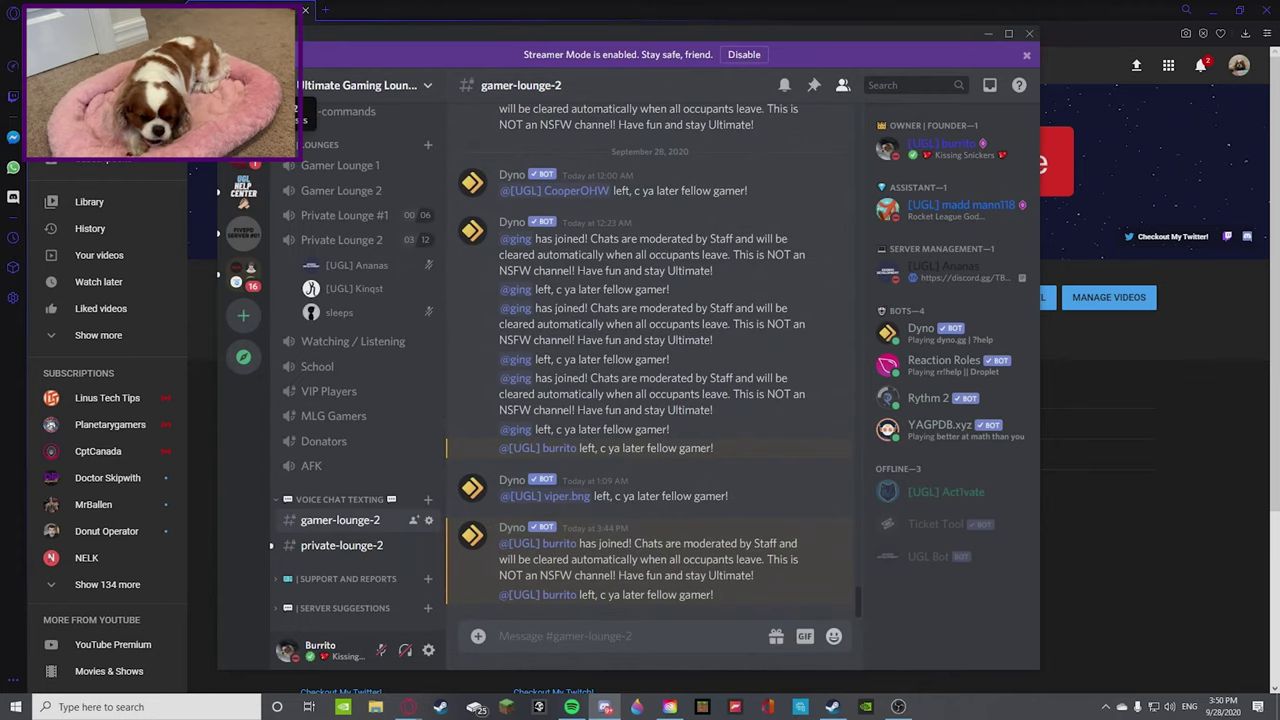